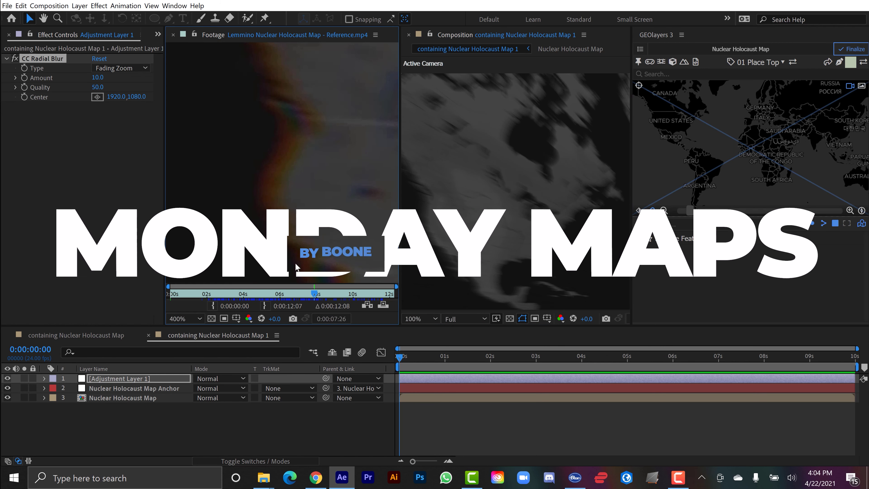
Find the empty 'containing Nuclear Holocaust Map' composition in the Project panel and open it in the viewer
scroll(229, 97, "down", 2)
scroll(254, 211, "down", 4)
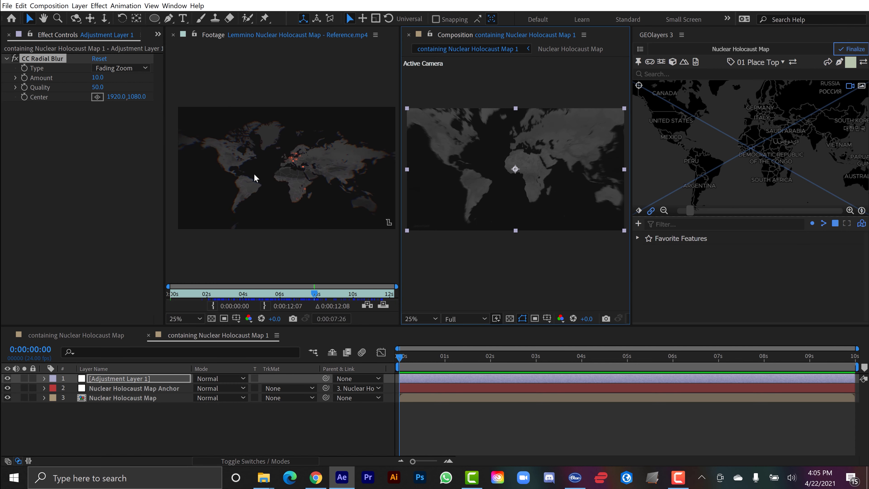
double_click(154, 19)
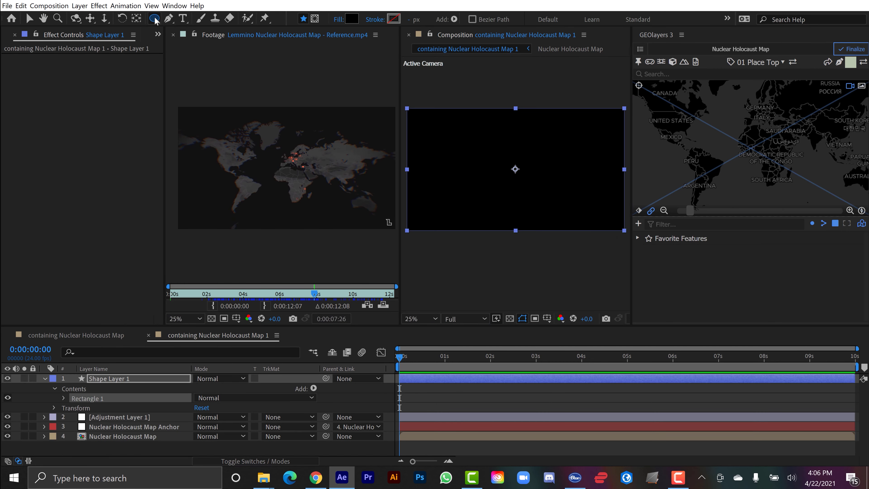
double_click(154, 19)
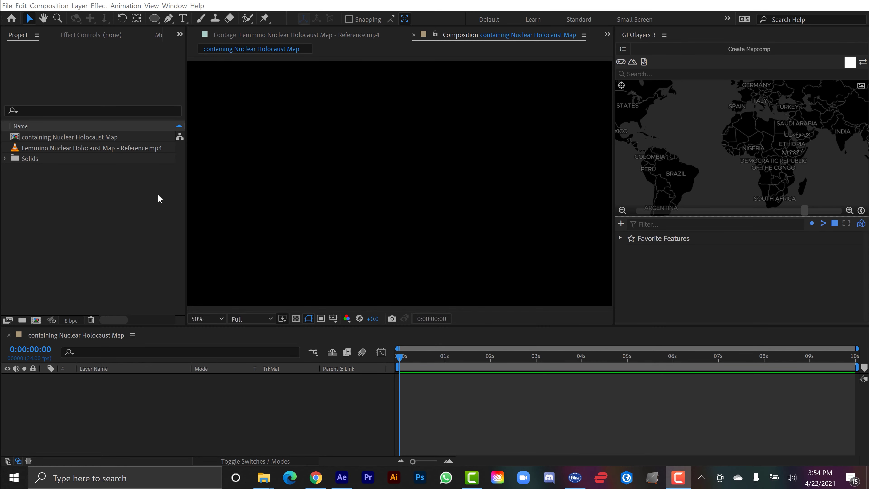
Open Reference.mp4 in the Footage viewer and scrub from about 3 to 7 seconds to study its city markers
double_click(83, 150)
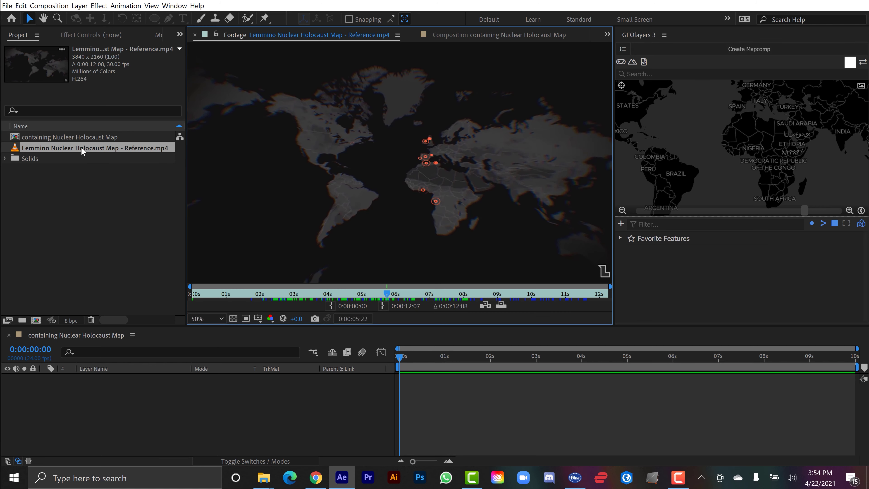
left_click(290, 294)
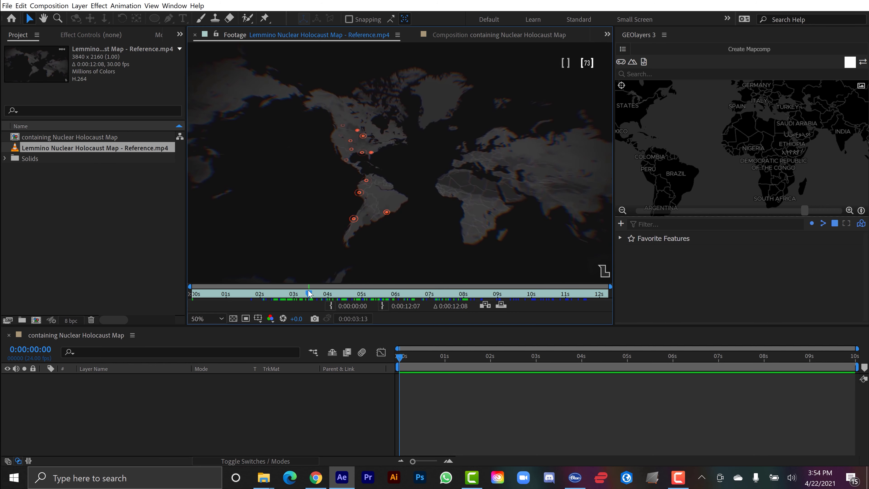
left_click_drag(309, 296, 460, 296)
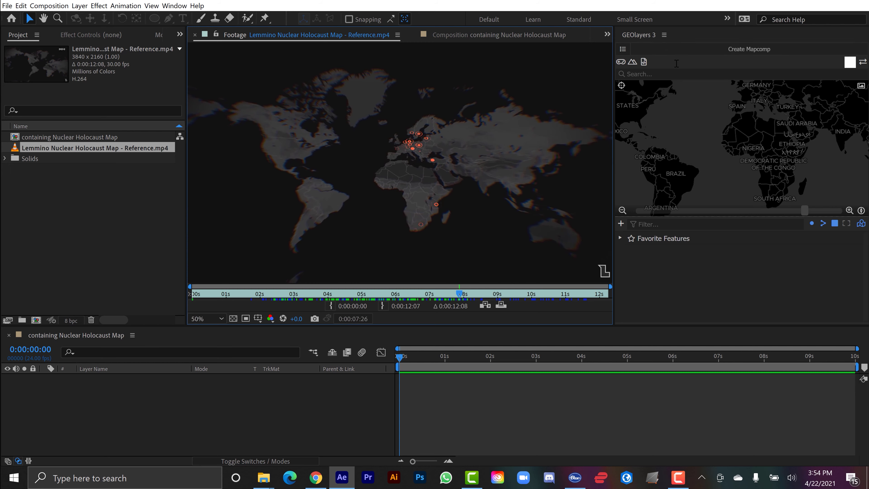
left_click(174, 6)
mouse_move(197, 57)
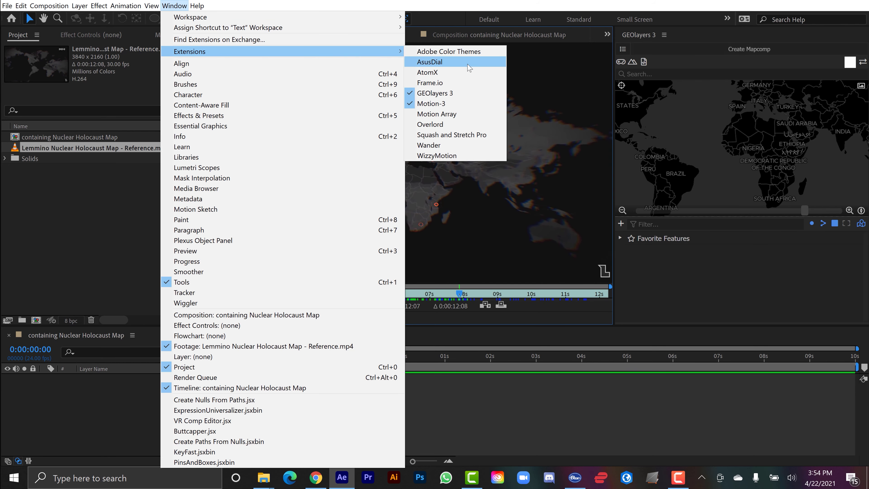
Create a GEOlayers Mapcomp 'Nuclear Holocaust Map' at 3840×2160, 24 fps, 10 seconds, Natural Earth style
left_click(691, 265)
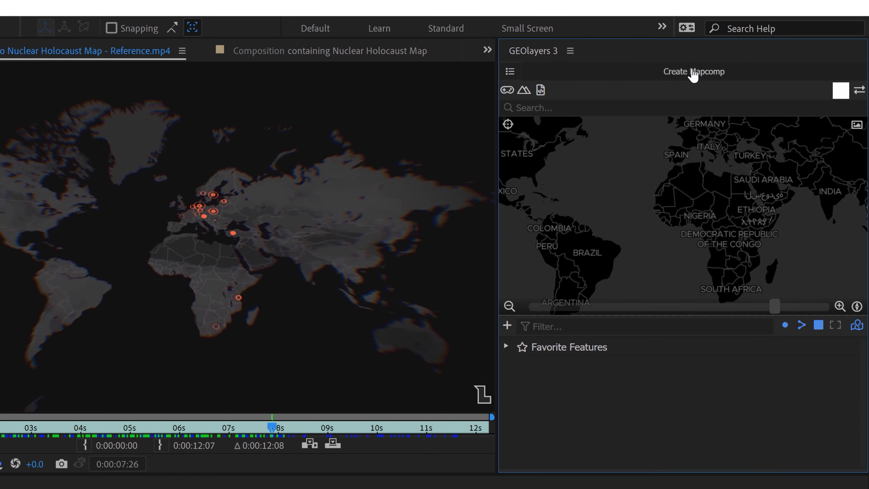
left_click(749, 48)
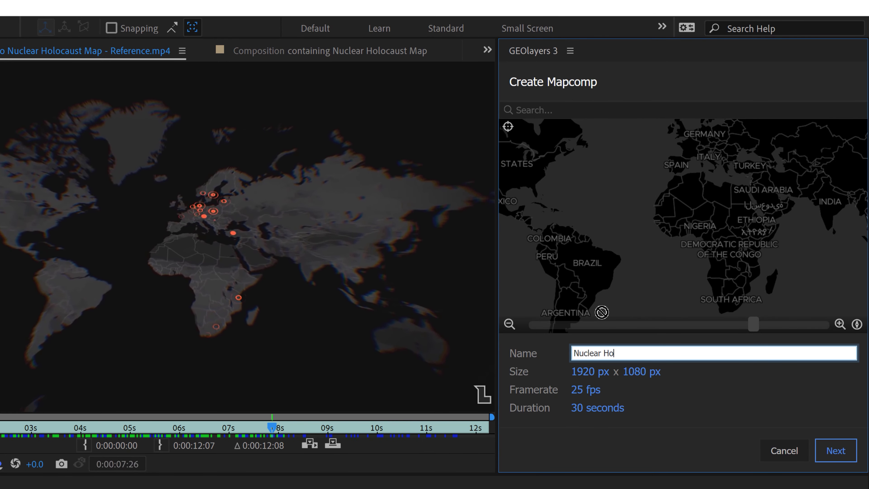
type("Nuclear Holocaust Map")
key("Tab")
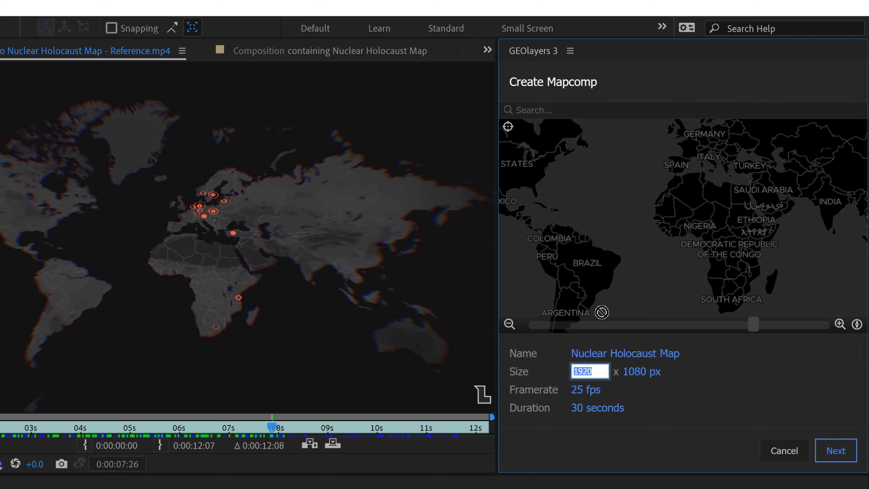
type("3840")
key("Tab")
type("2160")
key("Tab")
type("24")
key("Tab")
type("10")
left_click(835, 451)
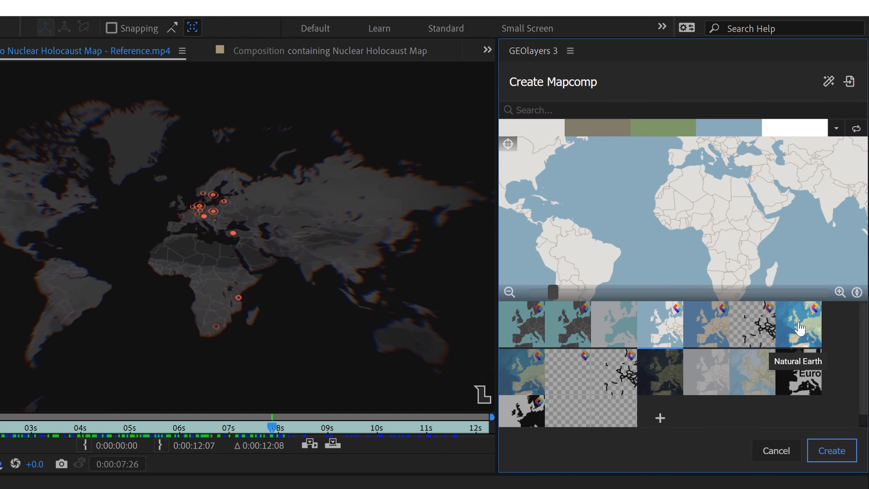
left_click(799, 328)
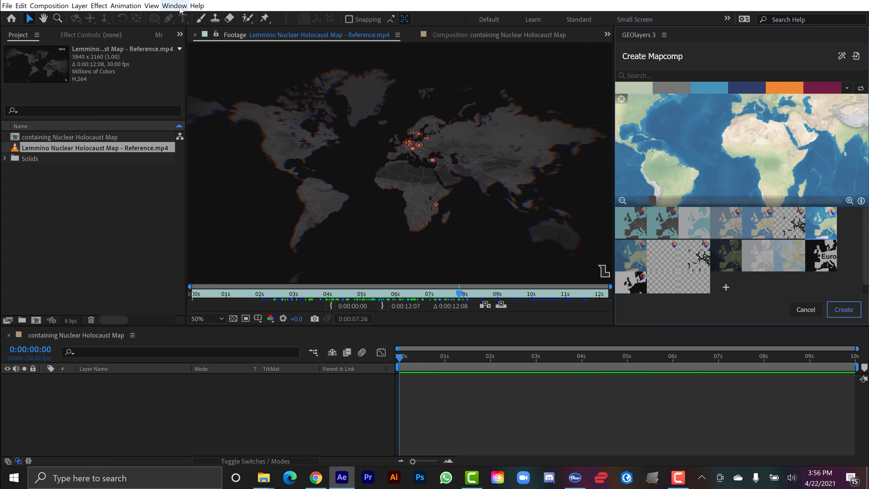
Show the Info panel and set the map's water colour to RGB 17, 17, 17 (#111111)
left_click(174, 6)
left_click(192, 138)
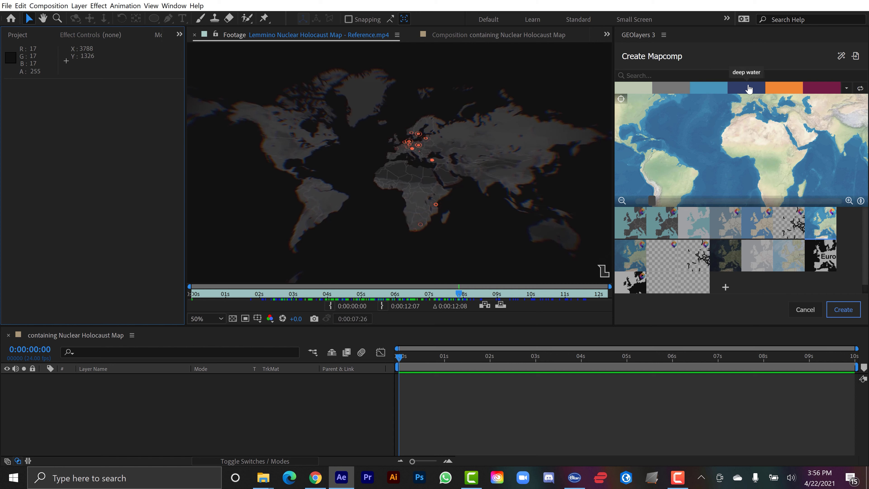
left_click(711, 88)
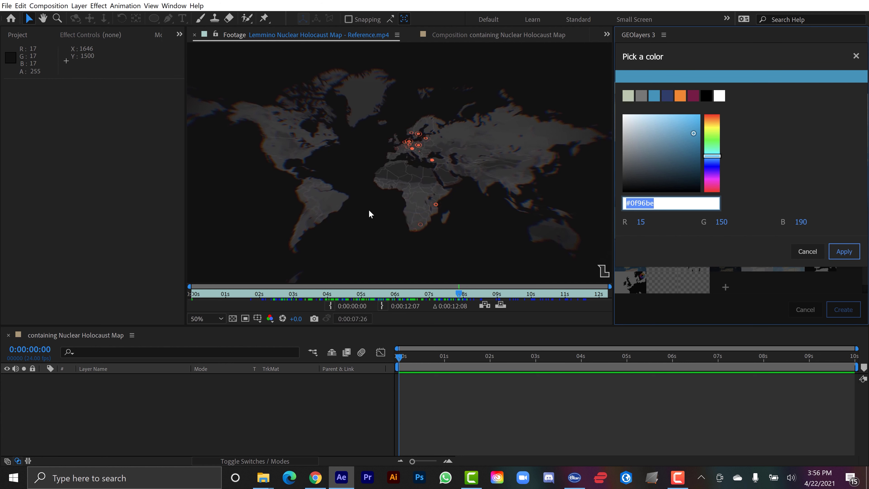
left_click(640, 222)
type("17")
key("Tab")
type("17")
key("Tab")
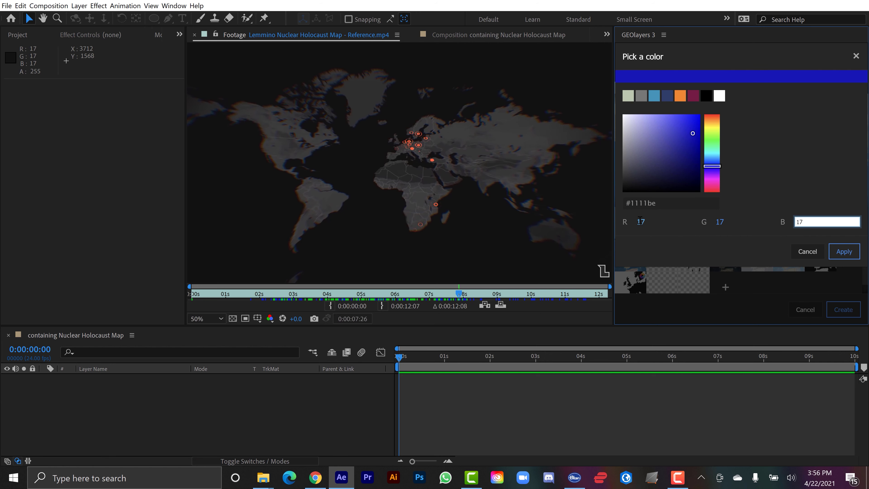
key("Tab")
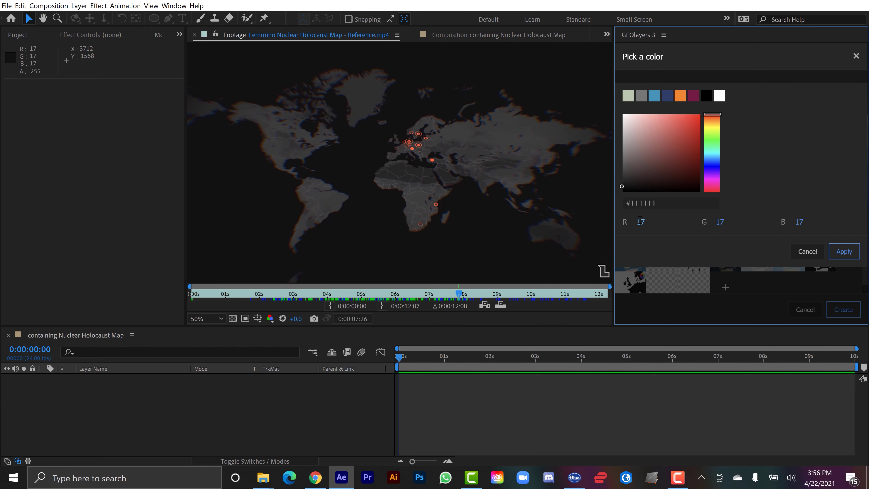
left_click(840, 255)
Set the deep water colour to #111111 (RGB 17, 17, 17) as well
left_click(747, 91)
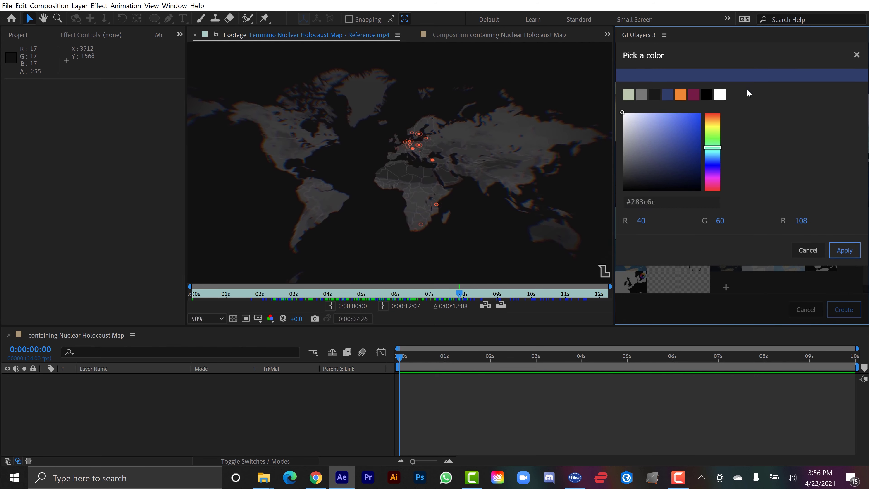
left_click(642, 222)
type("17")
key("Tab")
type("17")
key("Tab")
type("12:0")
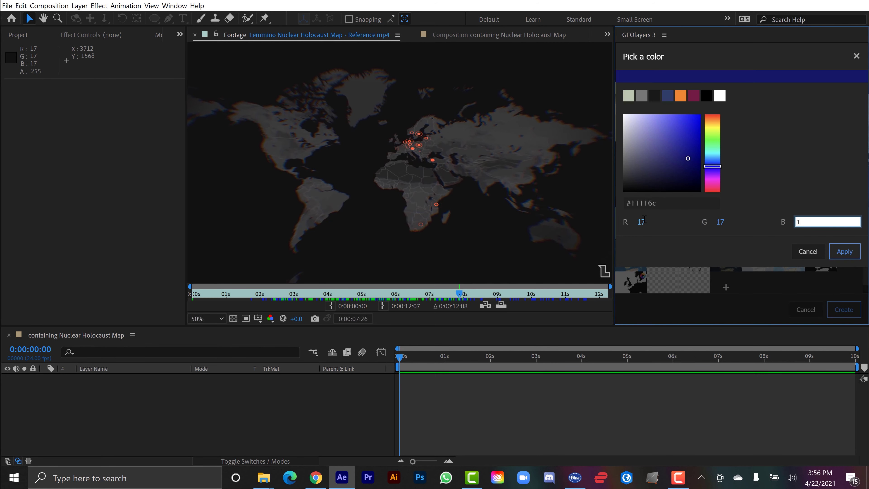
type("7")
key("Tab")
left_click(844, 251)
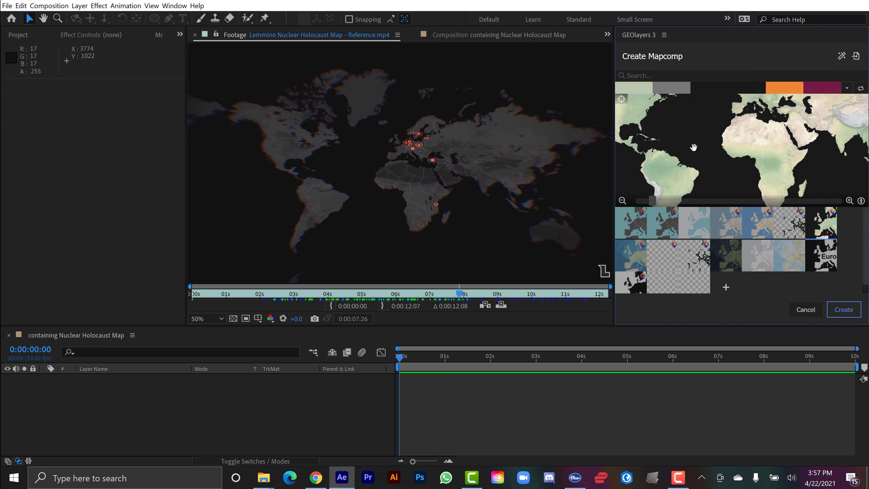
Create the map comp, dock the reference video beside it, and apply Lumetri Color to the map layer
left_click(843, 309)
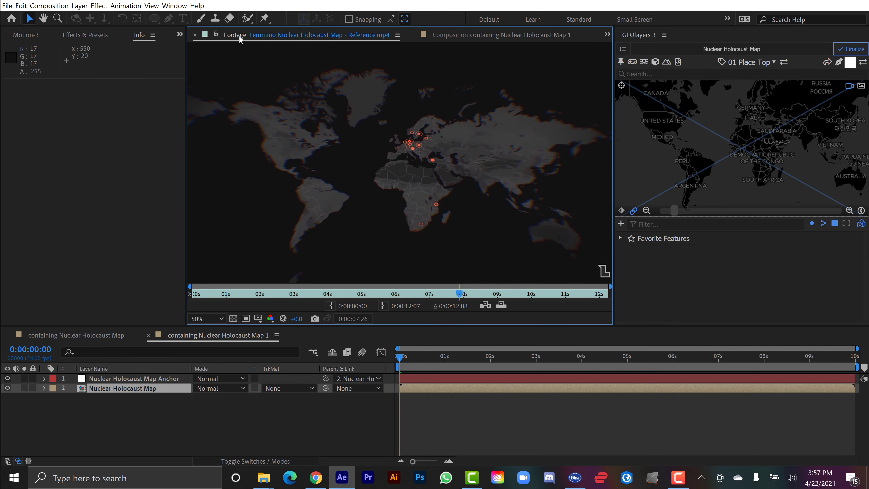
left_click_drag(238, 35, 199, 127)
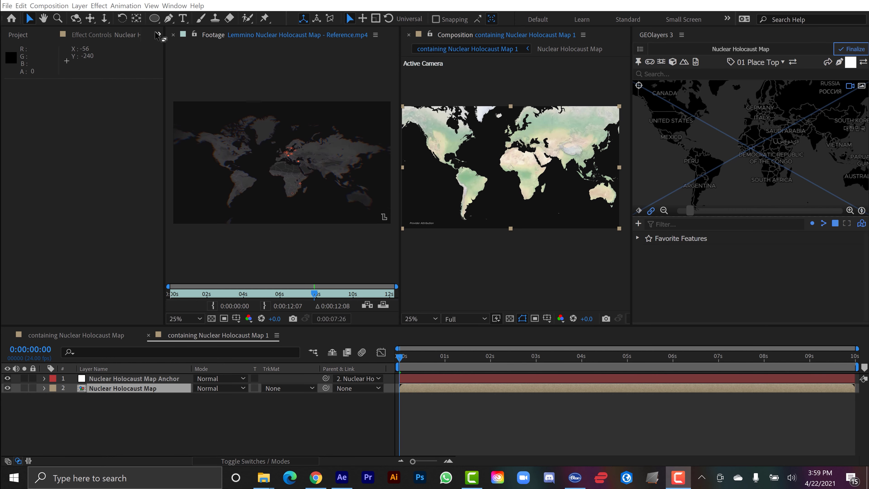
left_click(158, 34)
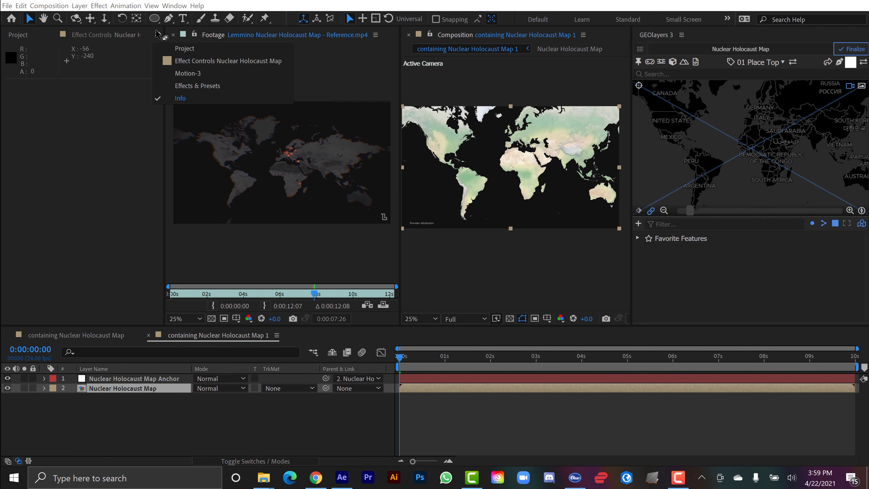
left_click(188, 86)
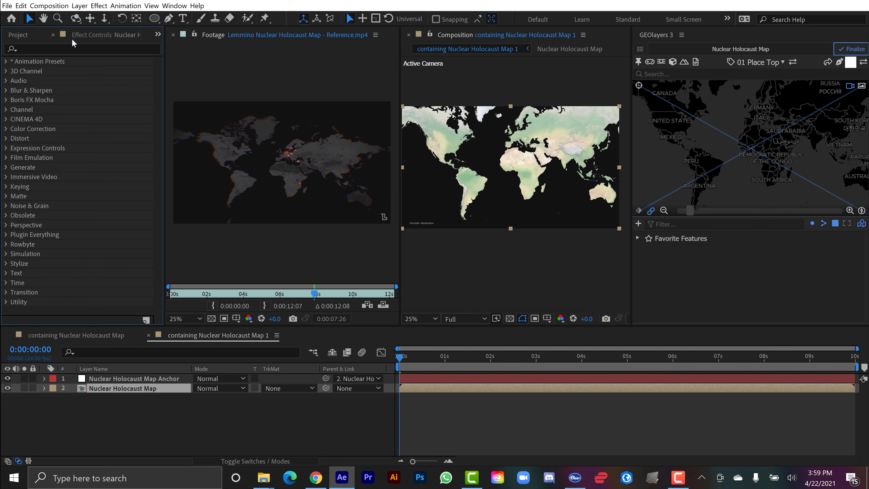
left_click(75, 48)
type("lume")
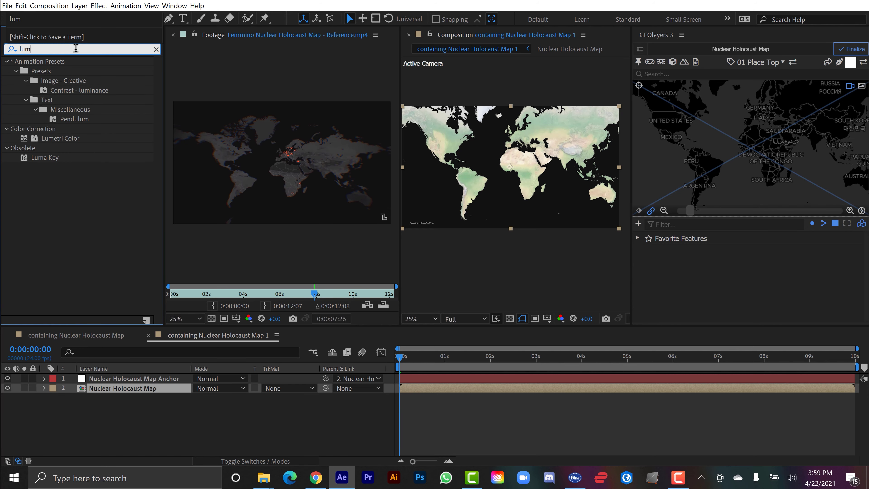
left_click_drag(60, 71, 124, 388)
Collapse the map's positioning effects through Pitch and select Lumetri Color's Saturation field
left_click(29, 203)
left_click(14, 63, "shift")
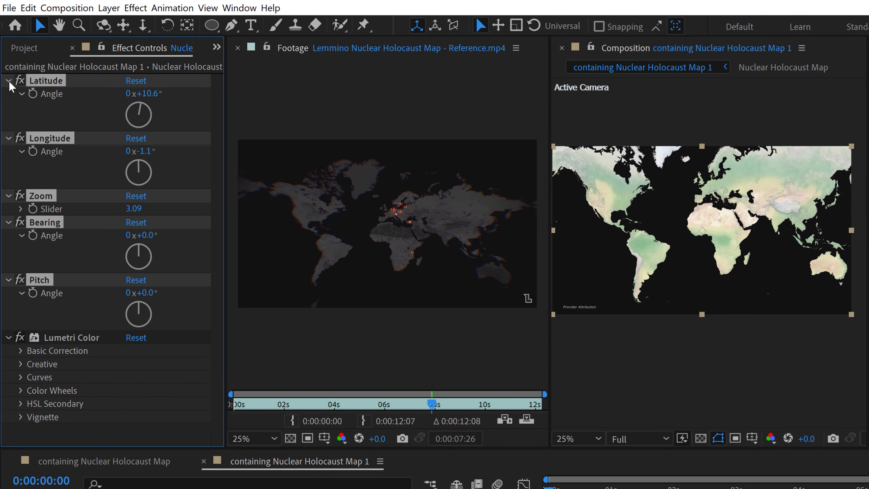
left_click(9, 81)
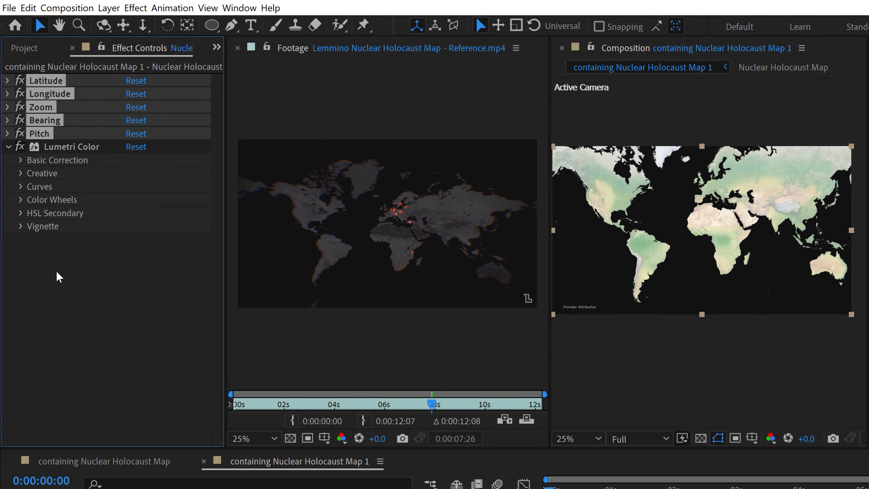
left_click(106, 248)
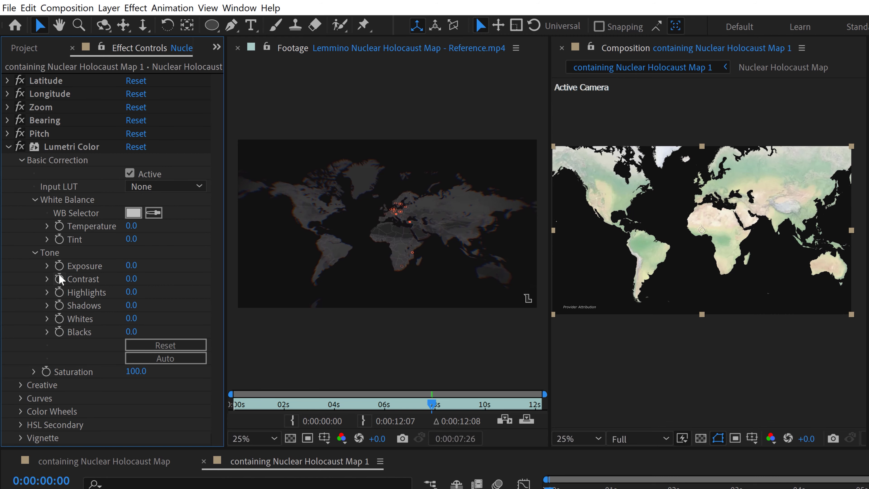
left_click(136, 371)
Set Lumetri Saturation to 0 to make the map greyscale, then view western Africa
type("0")
key("Return")
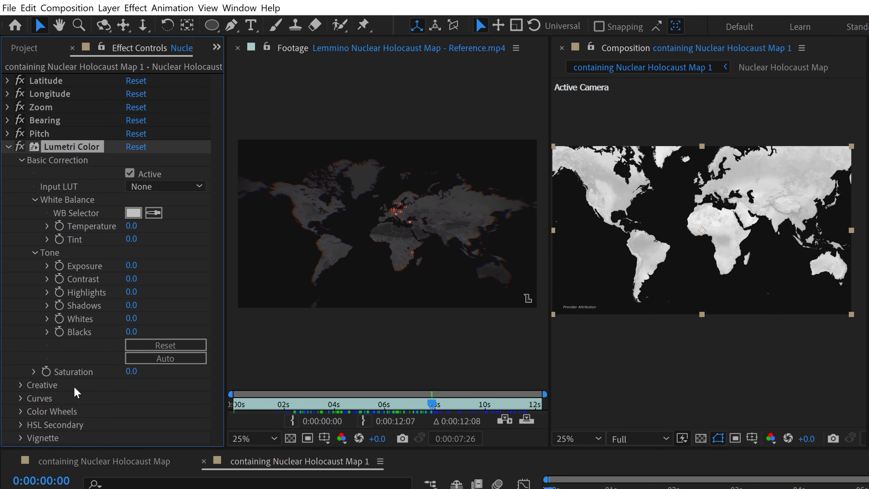
scroll(671, 236, "up", 4)
key("h")
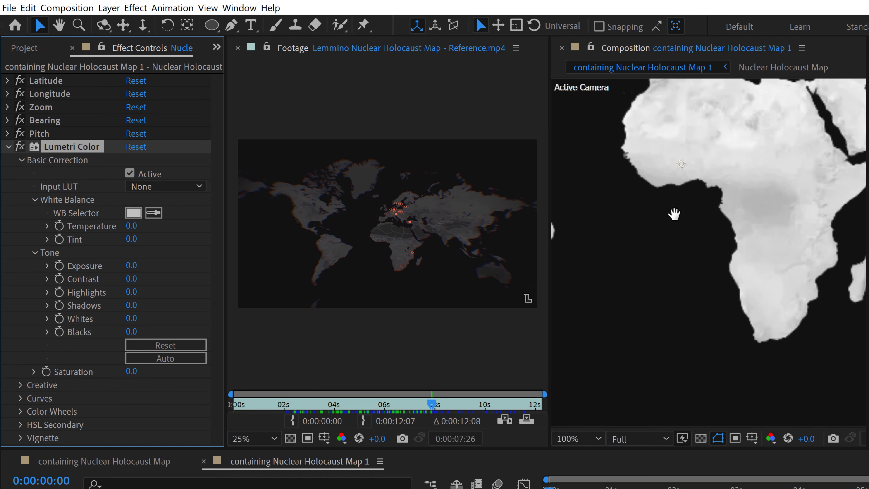
left_click_drag(670, 214, 691, 372)
scroll(329, 238, "up", 4)
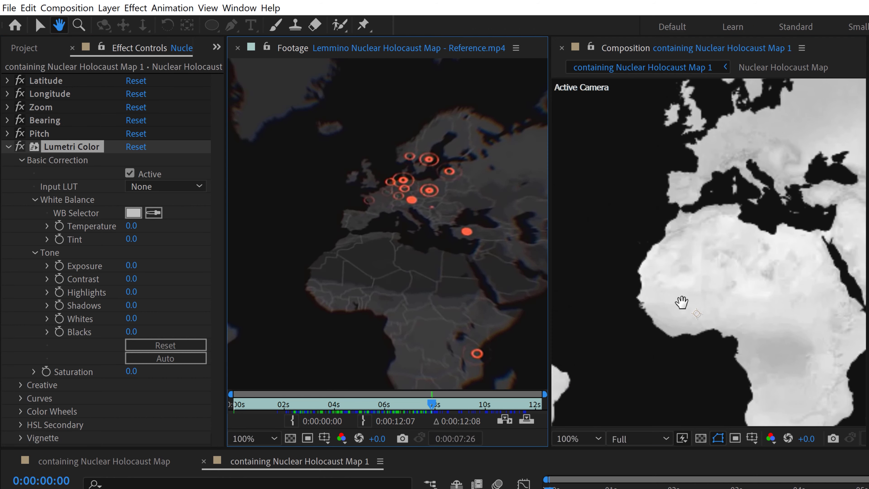
key("v")
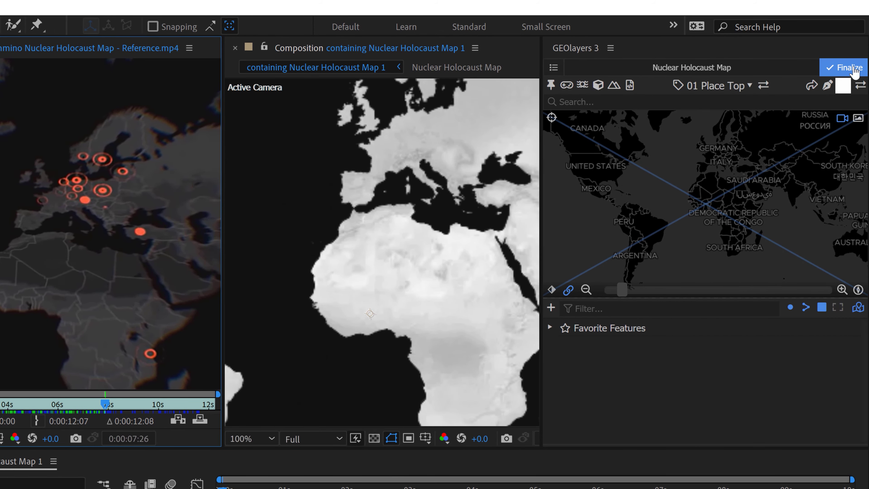
Finalize the Nuclear Holocaust Map in GEOlayers 3 and confirm the Finalization dialog
left_click(849, 69)
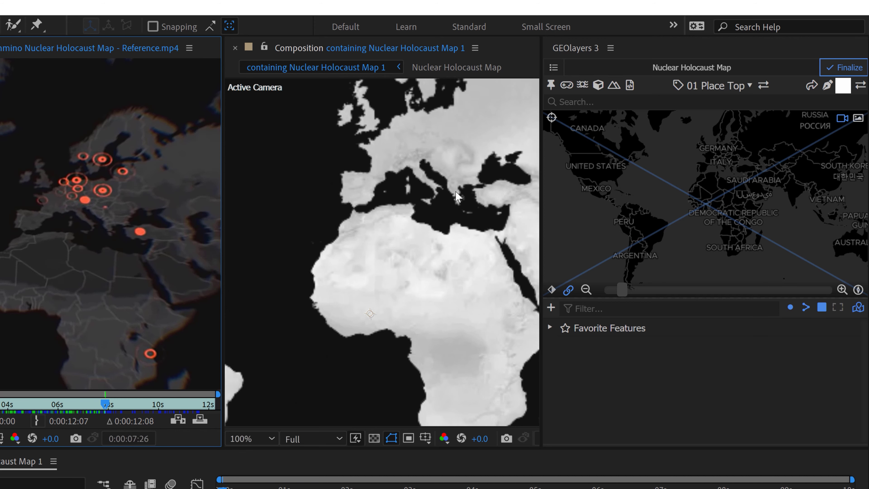
left_click(847, 72)
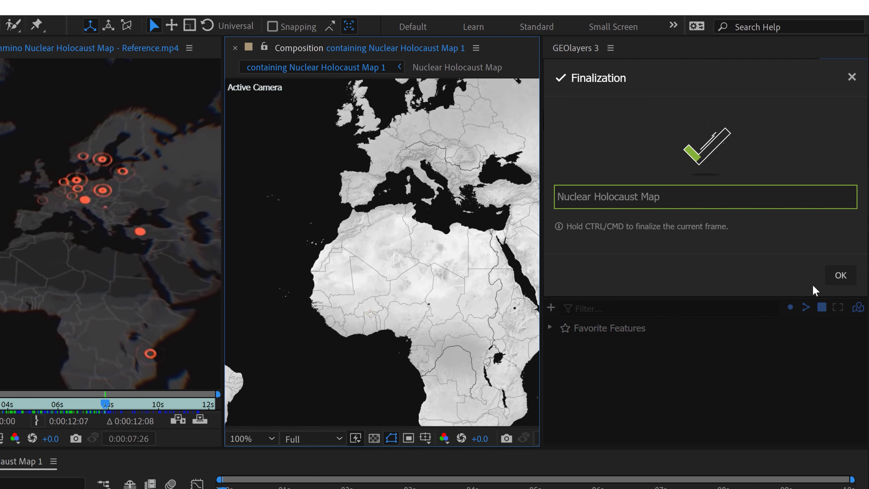
left_click(839, 277)
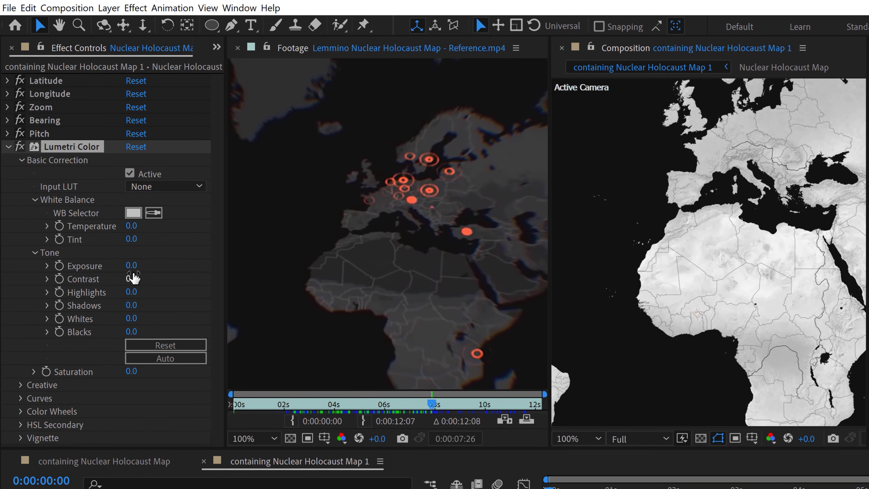
Set Lumetri Color Exposure to -4.0 and Blacks to 107.0
left_click_drag(131, 265, 114, 267)
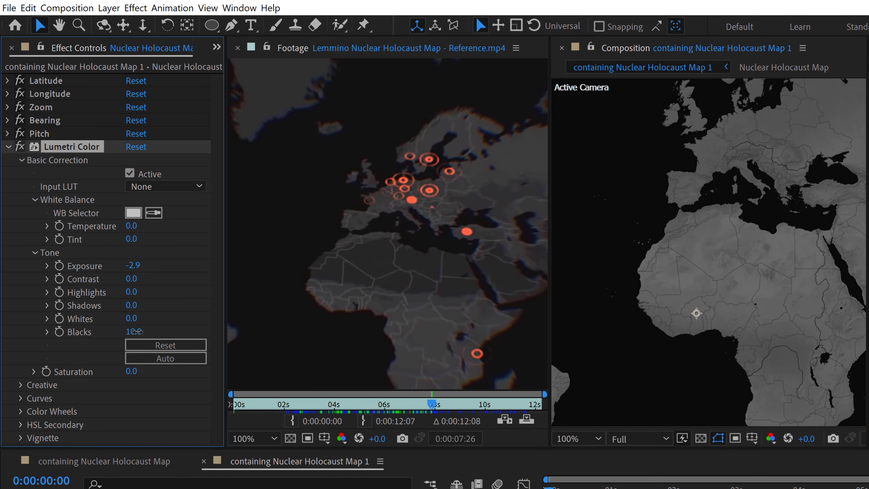
left_click_drag(164, 327, 155, 330)
left_click(133, 266)
key("Return")
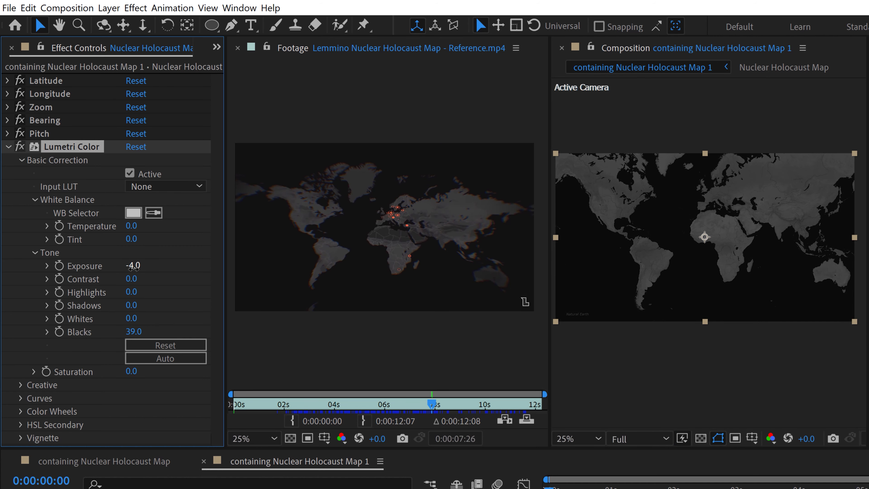
Zoom into the composition preview and pan across the magnified reference footage for detail
key("period")
scroll(426, 262, "up", 5)
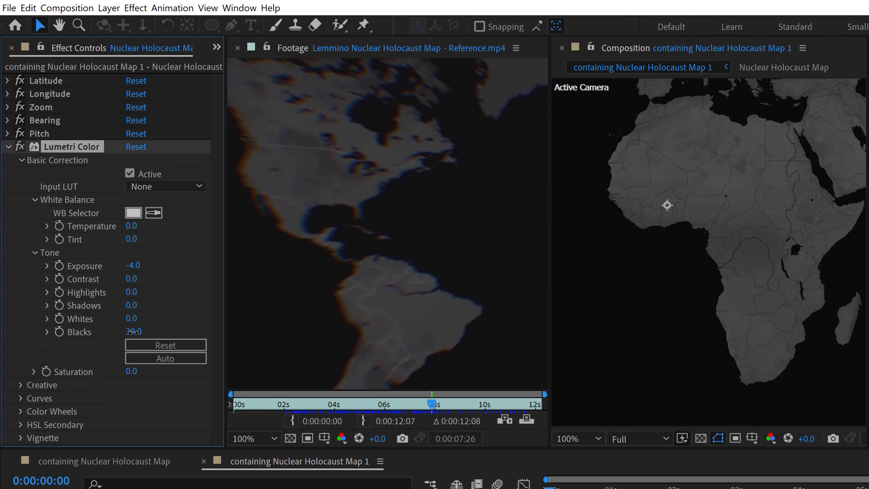
key("space")
left_click_drag(342, 168, 374, 210)
scroll(374, 210, "down", 5)
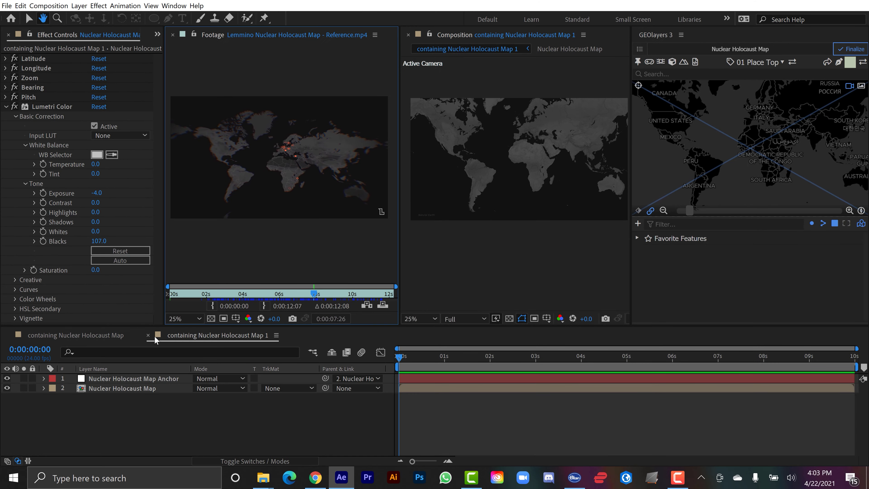
Add a new adjustment layer above the map layer
right_click(99, 424)
mouse_move(134, 329)
left_click(264, 398)
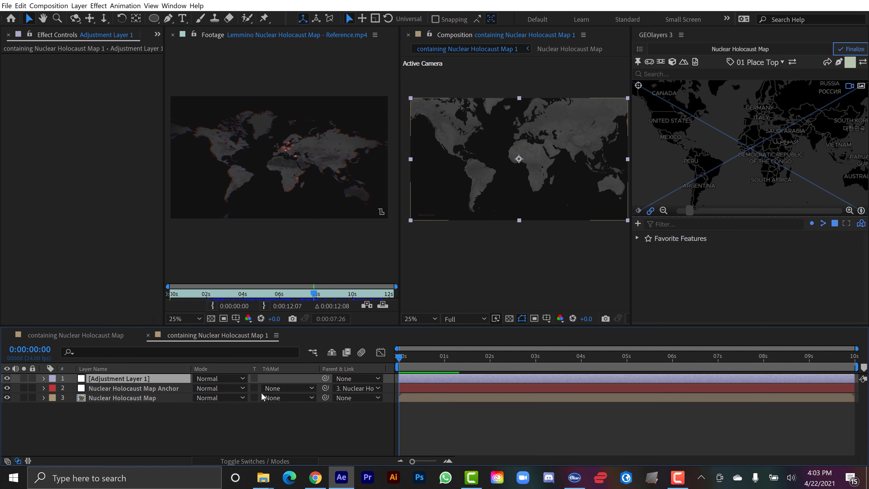
Apply CC Radial Blur from Blur & Sharpen to the adjustment layer
left_click(157, 34)
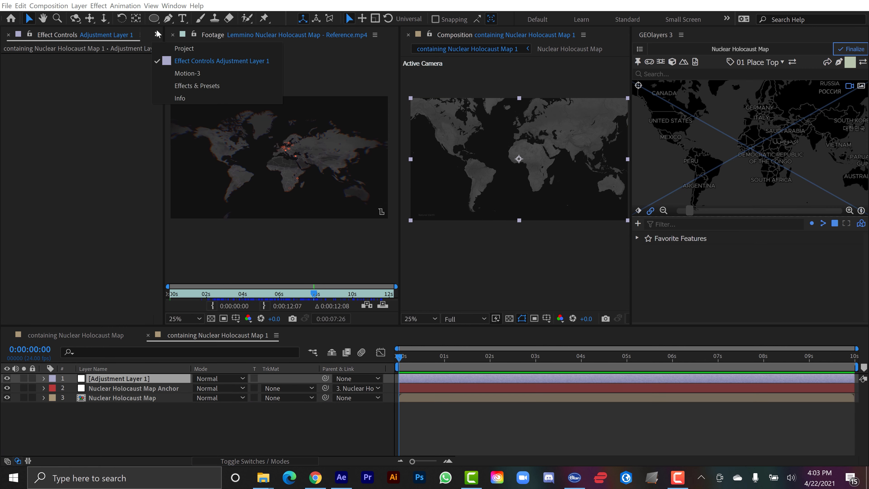
left_click(187, 86)
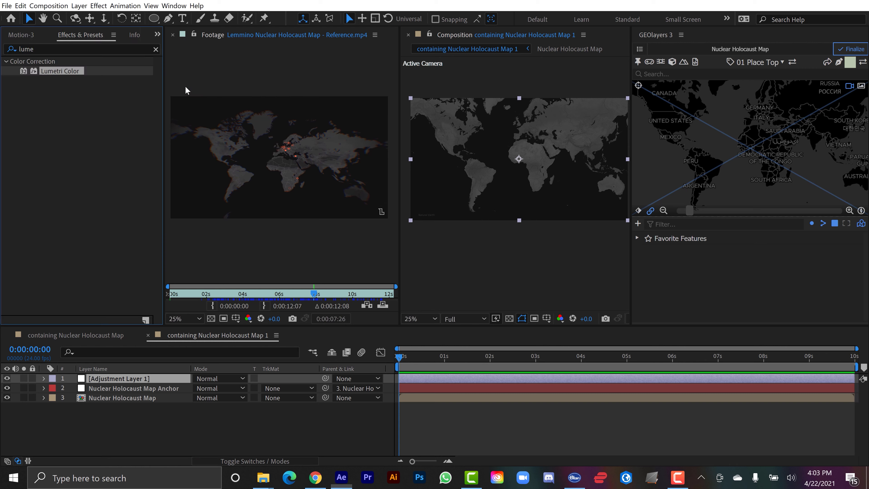
left_click(156, 50)
left_click(6, 90)
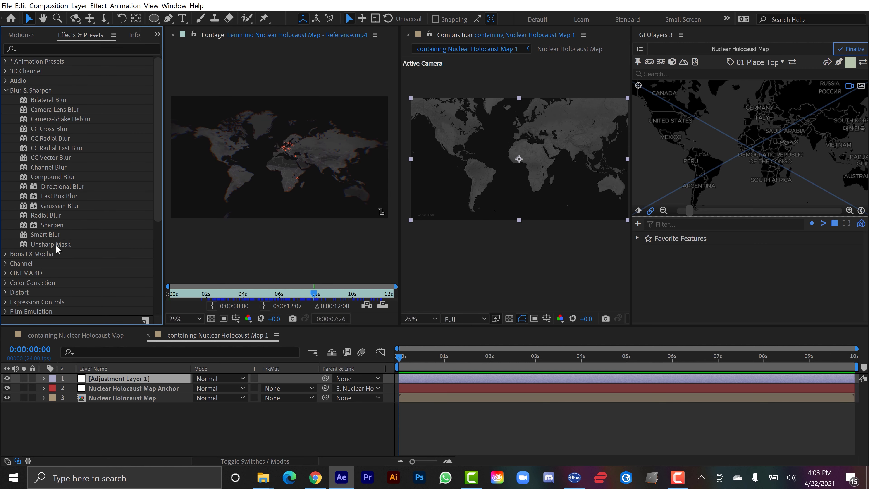
left_click_drag(55, 137, 122, 379)
Set the CC Radial Blur type to Fading Zoom
key("h")
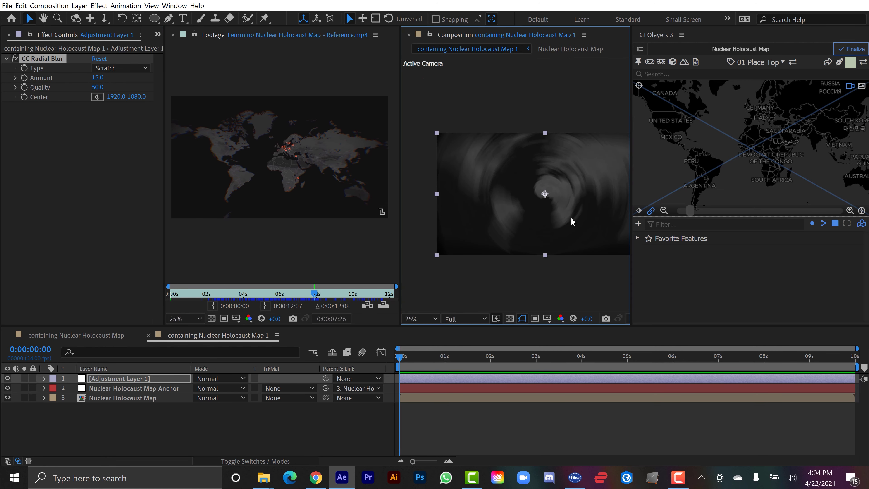
left_click_drag(544, 187, 536, 190)
key("v")
left_click(129, 67)
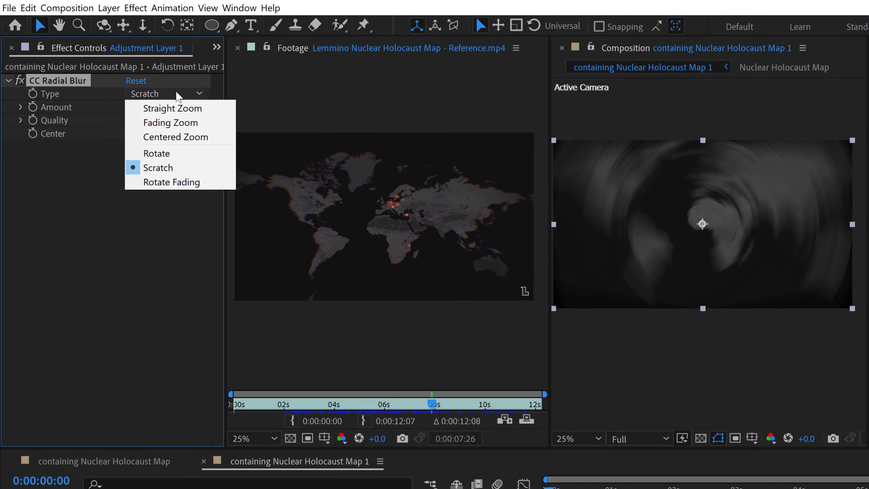
left_click(164, 122)
Set the CC Radial Blur Amount to 10.0
key("h")
scroll(646, 341, "up", 4)
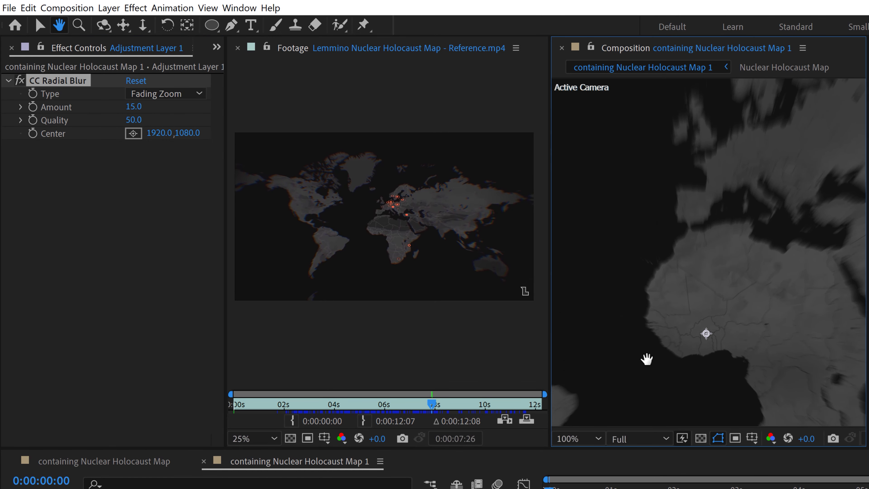
left_click_drag(646, 342, 814, 296)
scroll(284, 209, "up", 4)
left_click_drag(454, 270, 374, 236)
scroll(359, 225, "up", 2)
key("v")
left_click(136, 108)
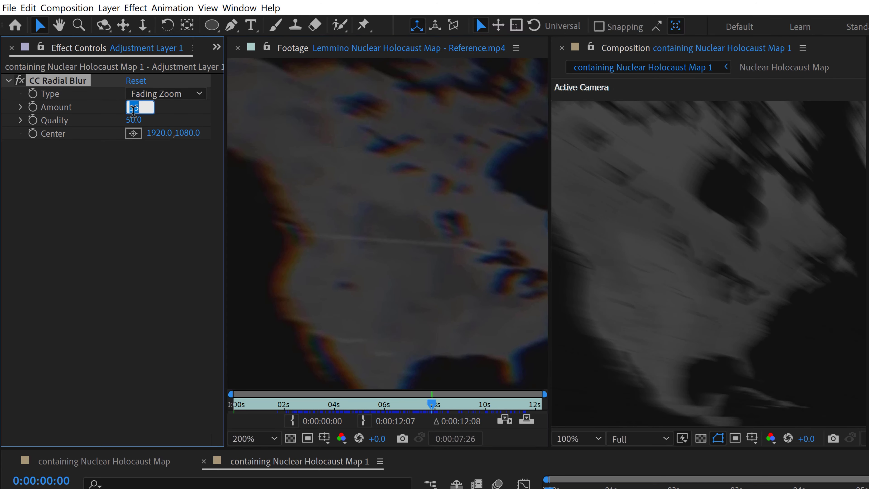
type("1")
key("Return")
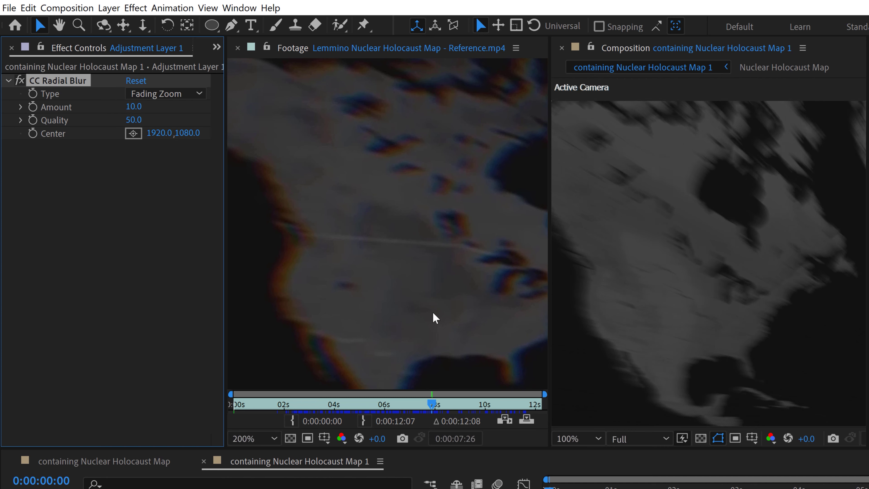
scroll(417, 299, "up", 2)
key("h")
left_click_drag(390, 248, 552, 263)
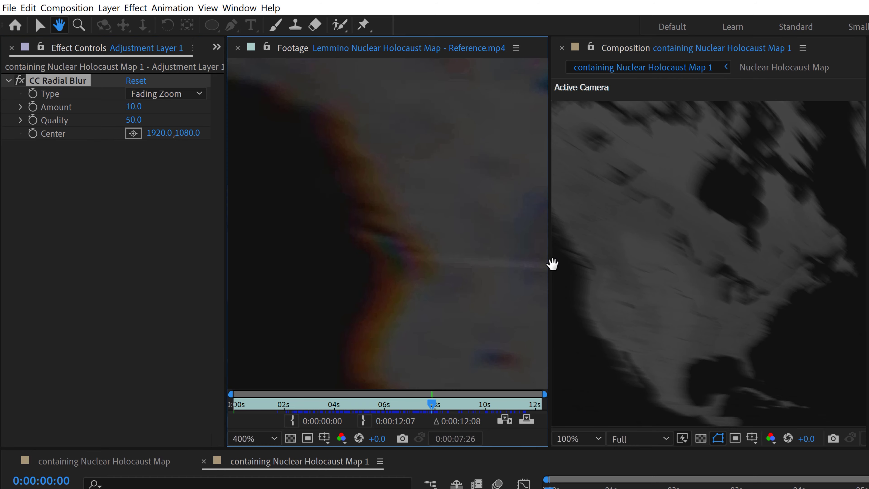
left_click_drag(395, 315, 402, 227)
key("v")
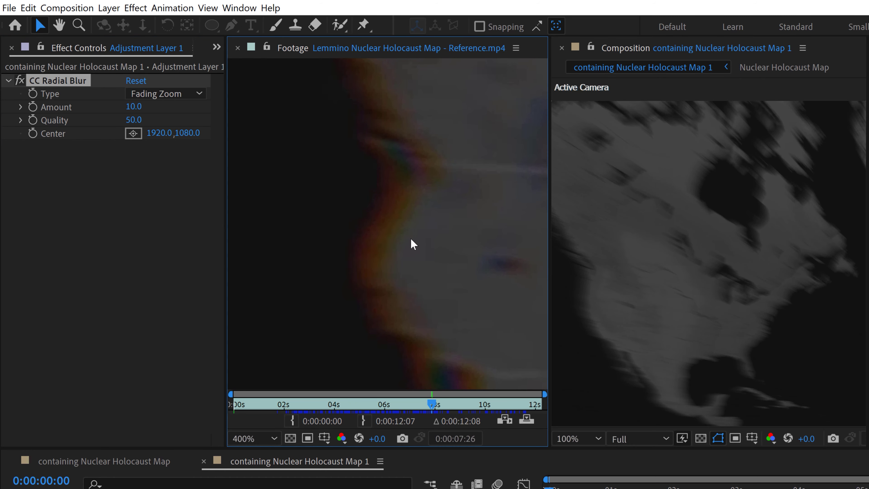
scroll(416, 240, "down", 2)
key("h")
left_click_drag(424, 237, 370, 212)
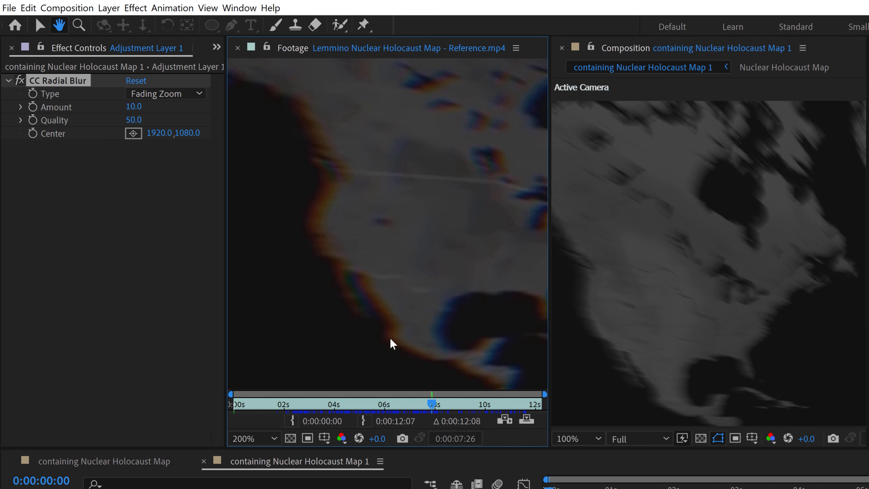
key("v")
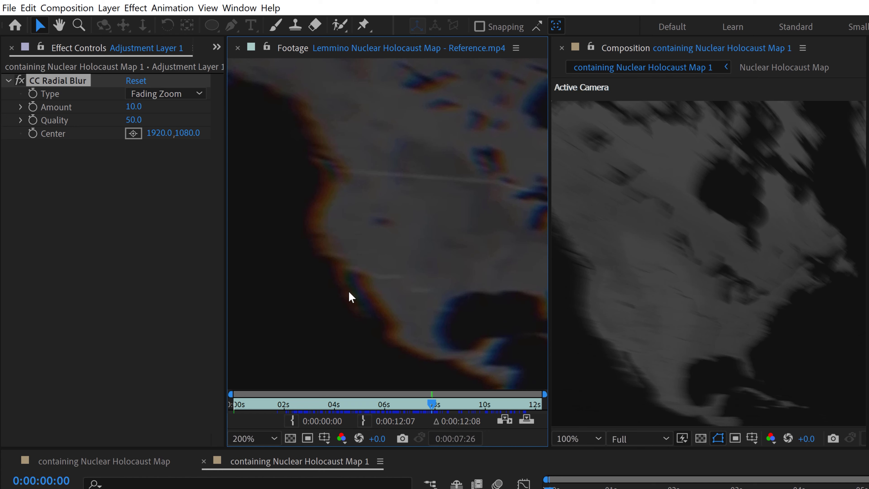
key("h")
left_click_drag(439, 186, 494, 194)
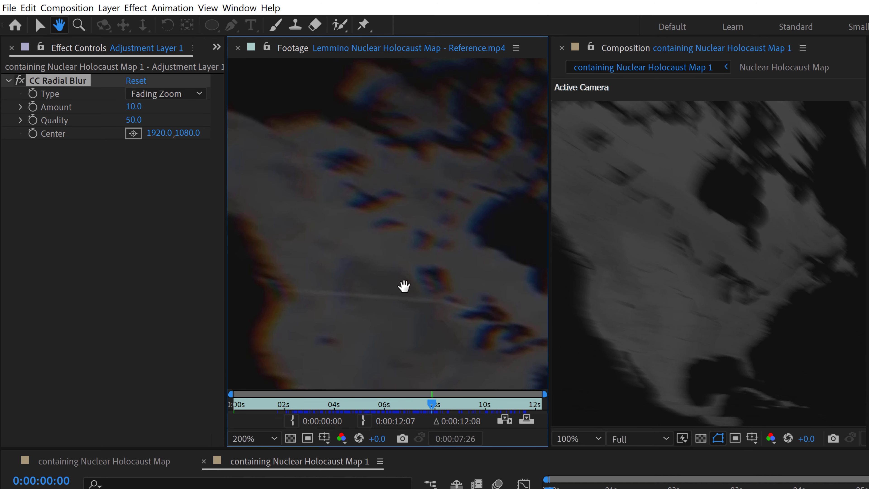
left_click_drag(449, 285, 397, 237)
key("v")
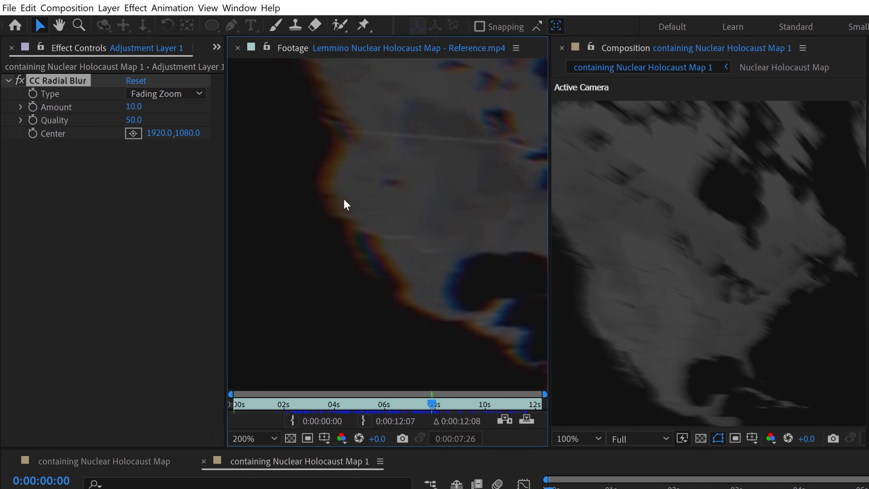
key("h")
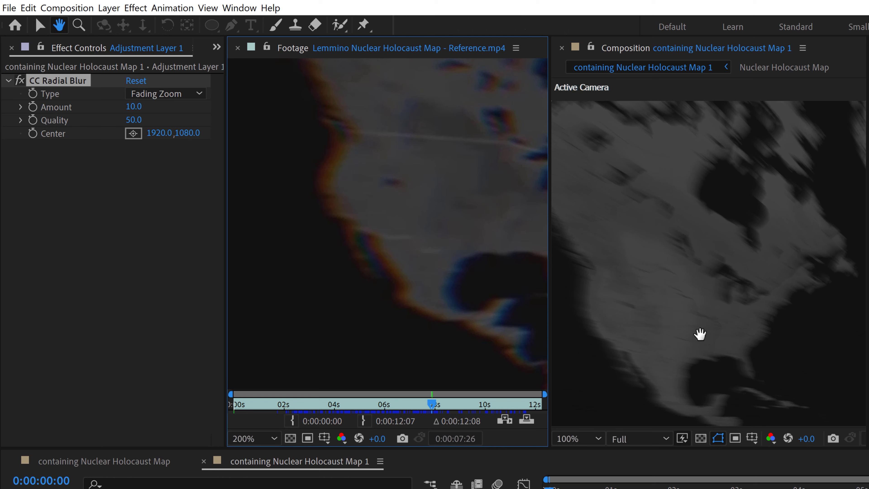
left_click_drag(698, 333, 704, 268)
key("v")
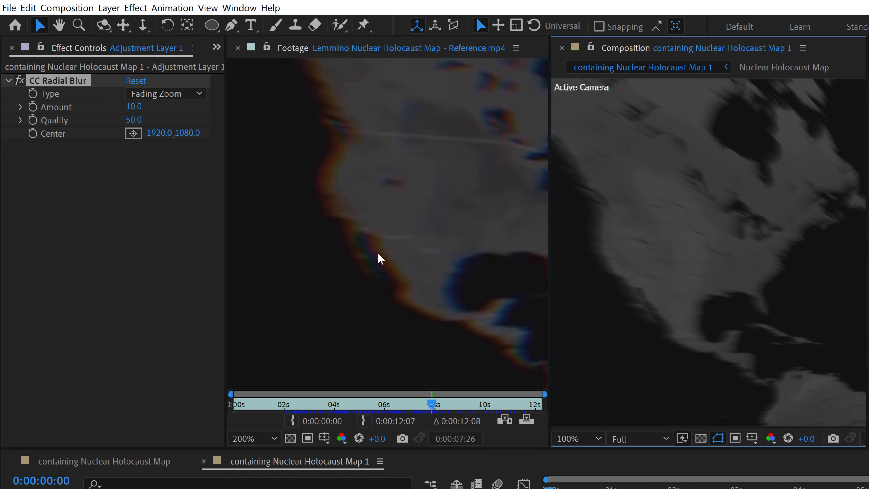
key("h")
left_click_drag(684, 291, 661, 288)
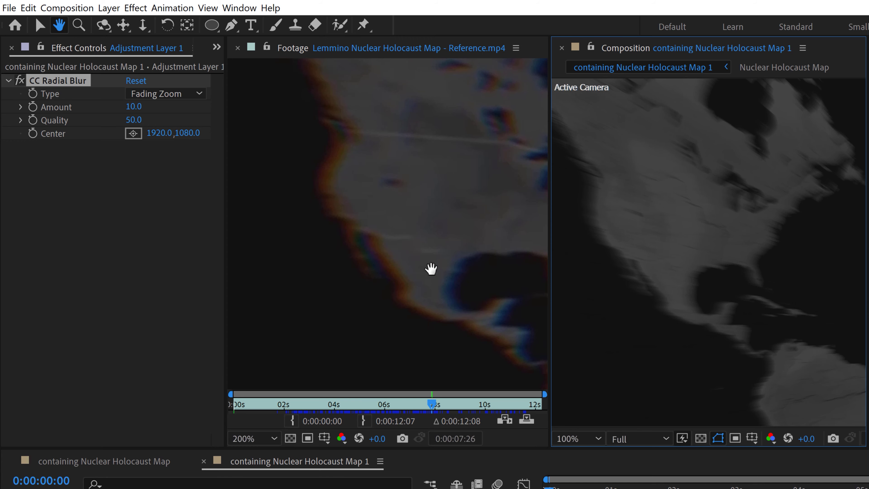
scroll(437, 250, "down", 2)
left_click_drag(437, 250, 325, 224)
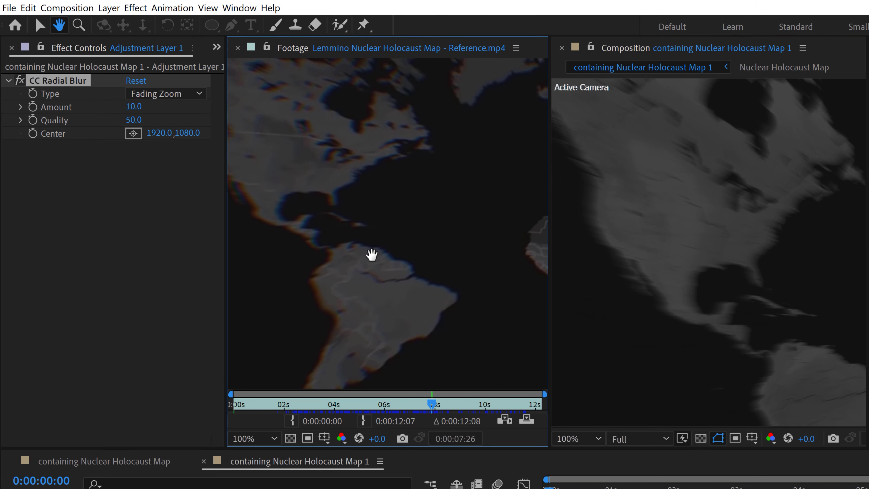
key("v")
scroll(318, 258, "down", 2)
scroll(378, 347, "up", 6)
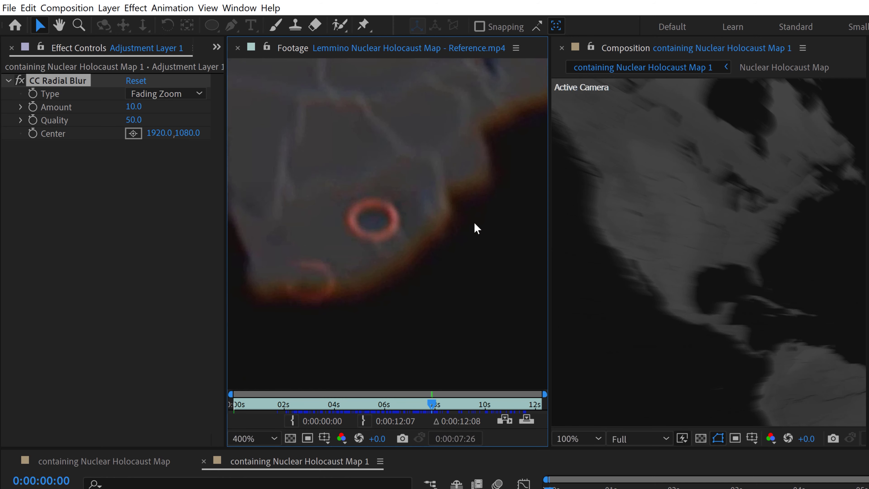
scroll(381, 280, "down", 8)
scroll(649, 277, "down", 4)
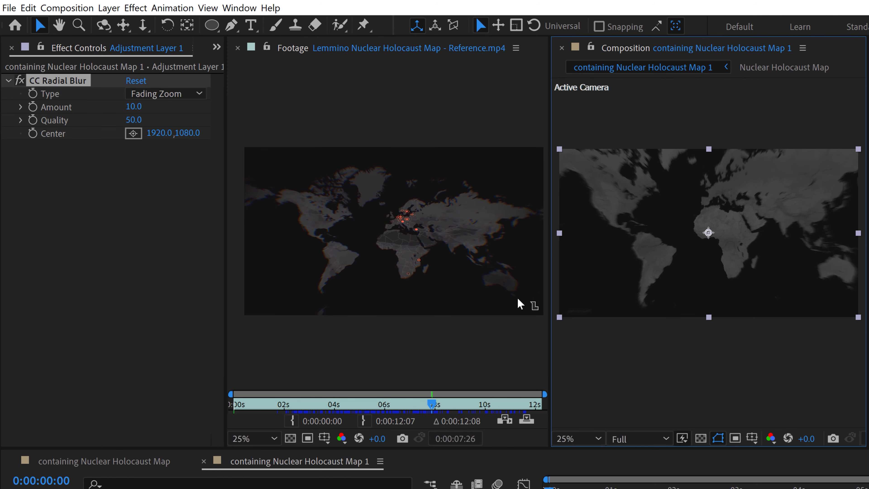
Set new rectangle shapes to a solid black fill with no stroke
left_click(212, 25)
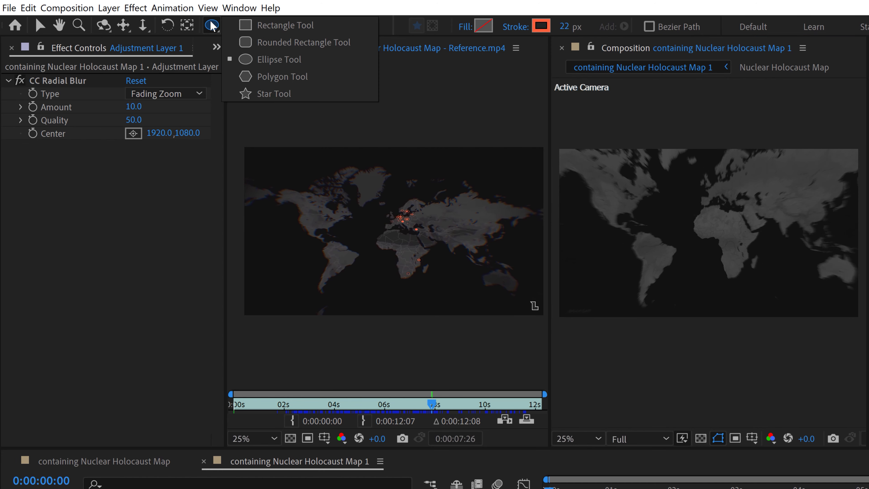
left_click(274, 25)
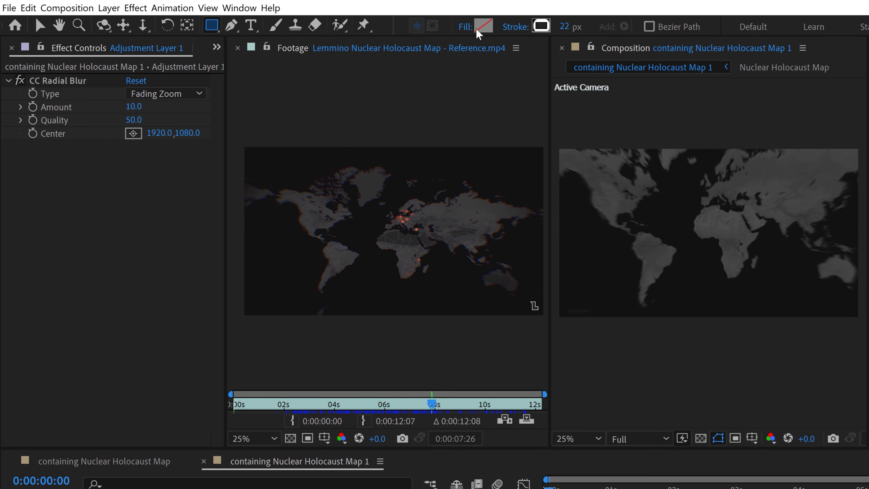
left_click(465, 27)
left_click(537, 300)
left_click(566, 390)
left_click(513, 28)
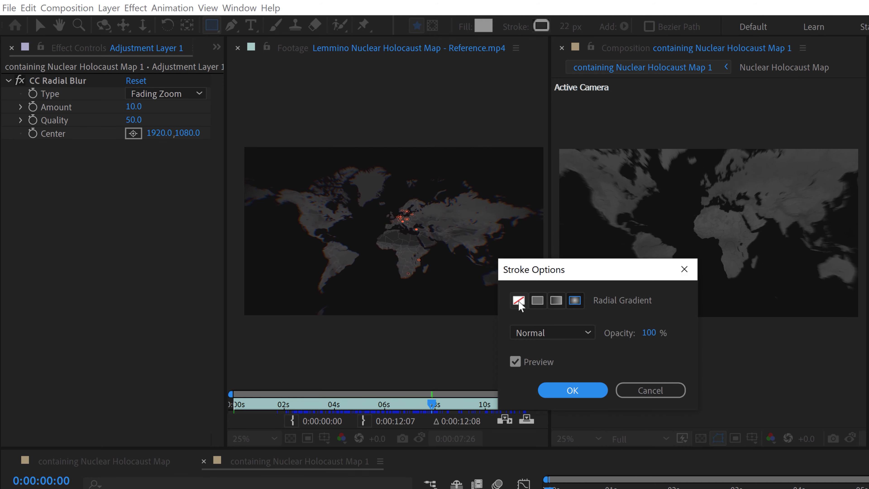
left_click(523, 301)
left_click(572, 390)
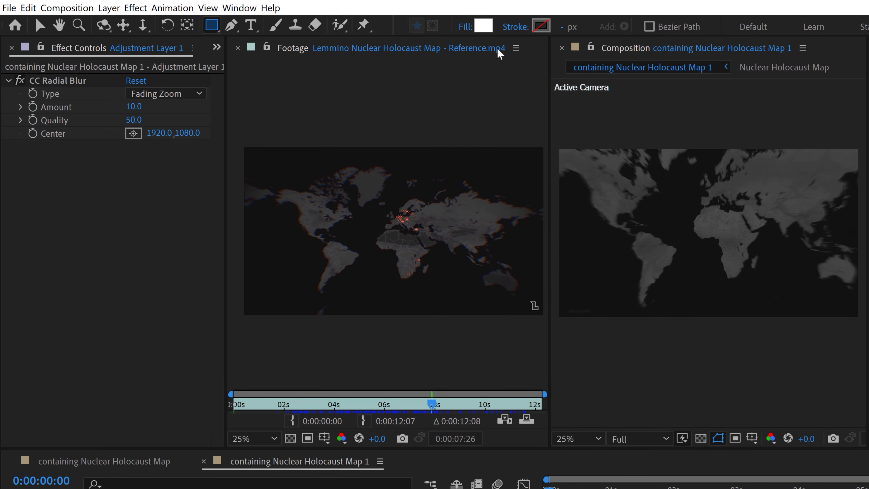
left_click(483, 26)
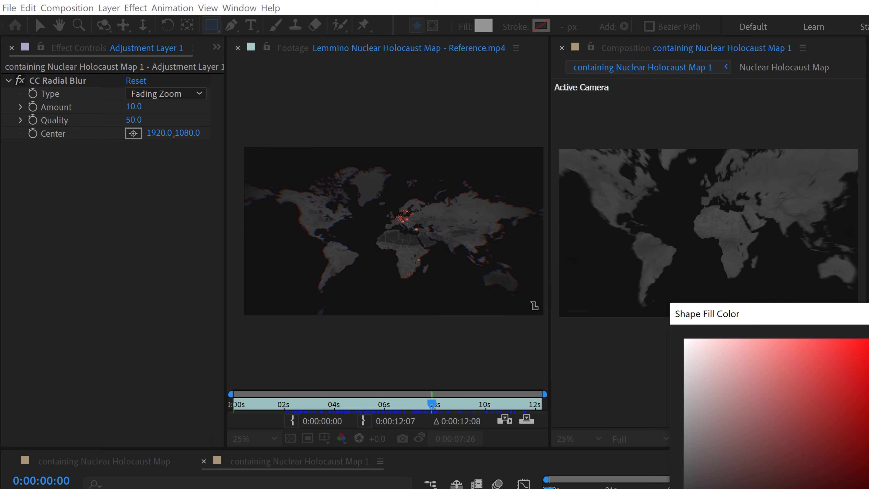
key("Return")
Create a full-frame black shape layer and draw a large ellipse mask across it
double_click(212, 25)
key("v")
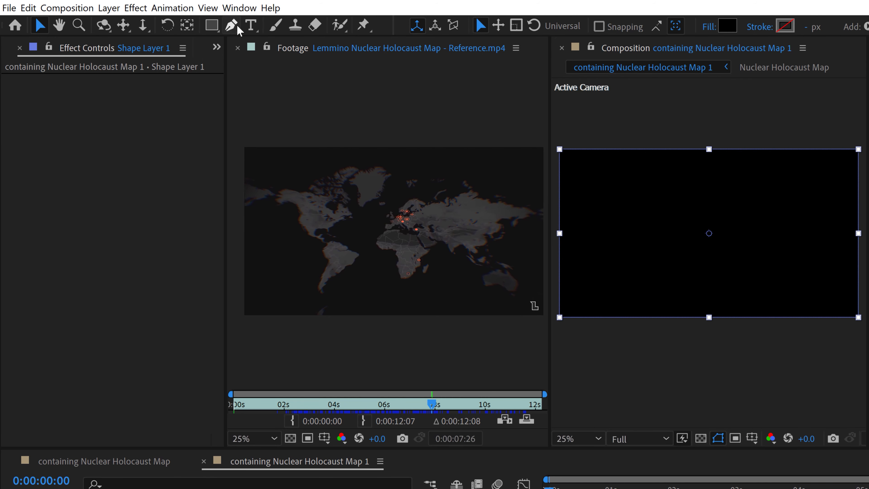
left_click(215, 26)
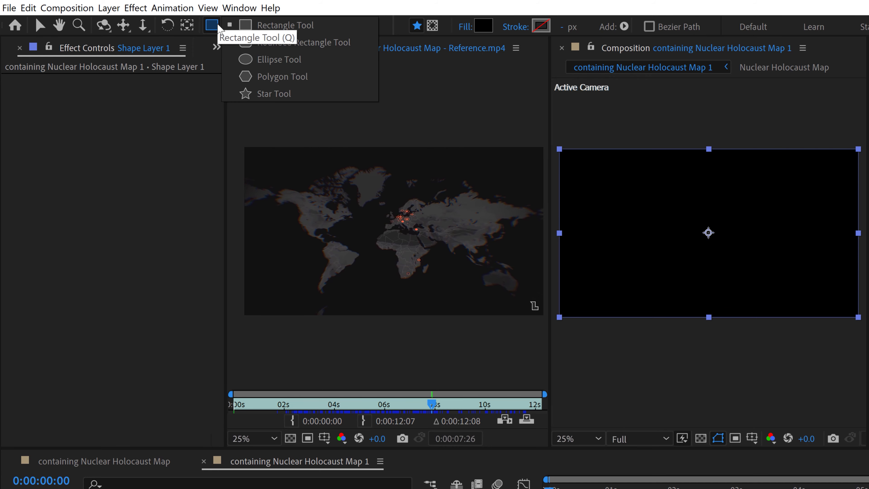
left_click(279, 60)
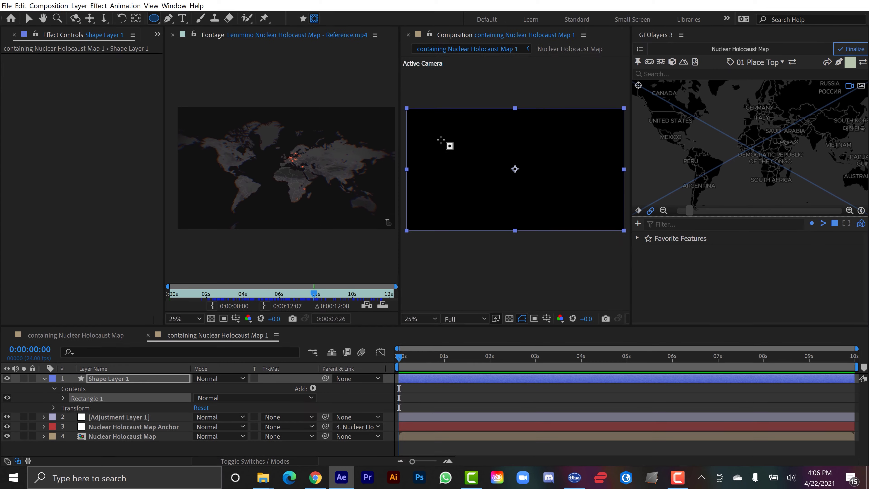
left_click_drag(615, 195, 585, 173)
left_click_drag(496, 173, 628, 246)
Set the ellipse mask to Subtract with a 500-pixel feather
left_click(218, 416)
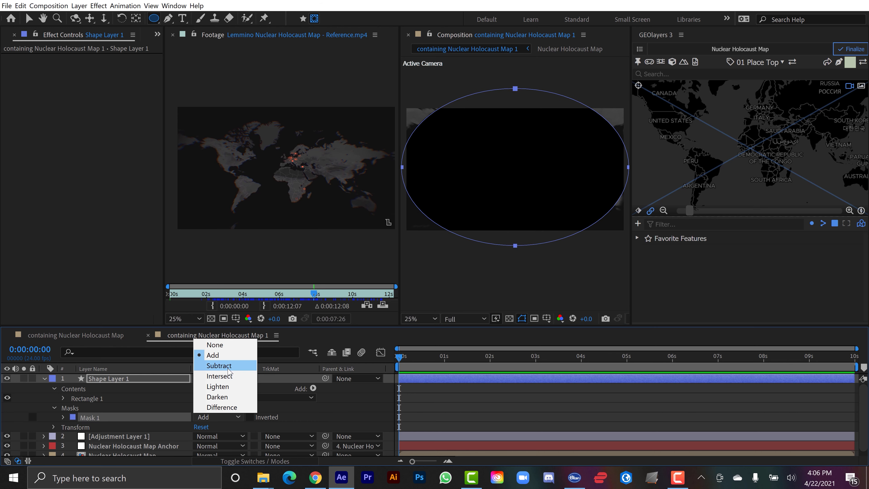
left_click(228, 369)
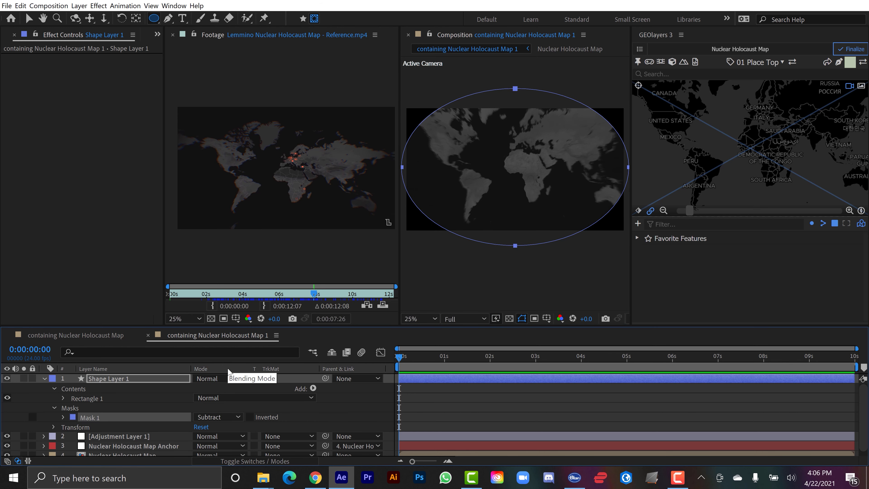
key("f")
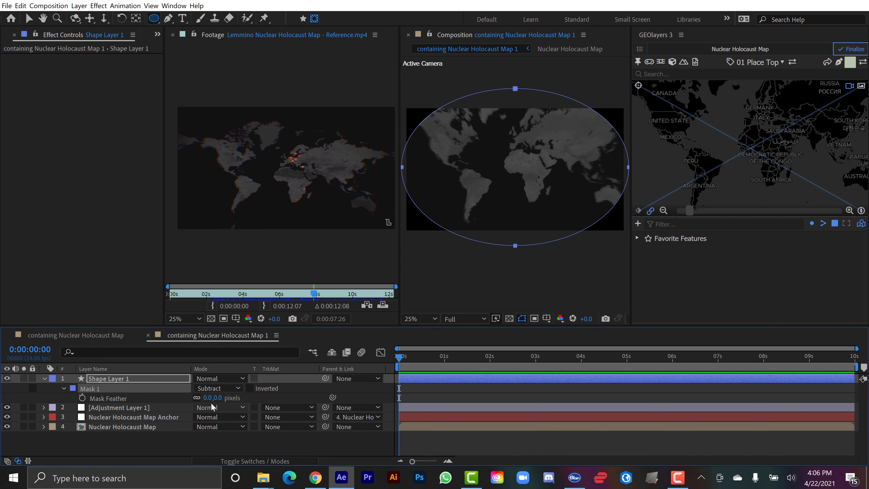
left_click_drag(208, 397, 265, 397)
left_click(213, 397)
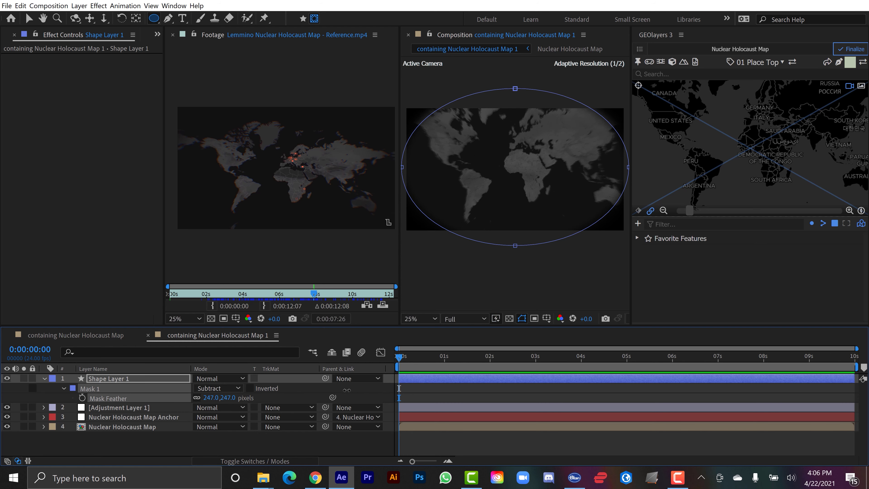
type("500")
key("Return")
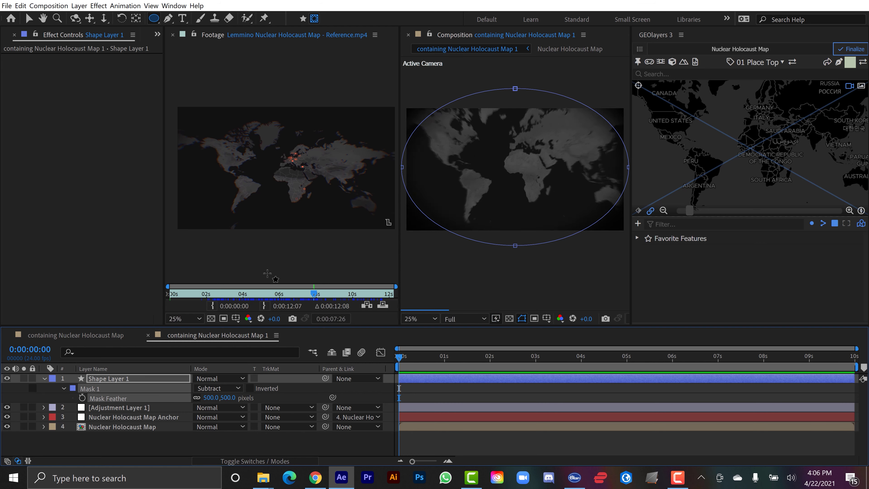
Set the vignette layer's opacity to 75%
key("v")
key("t")
left_click(201, 388)
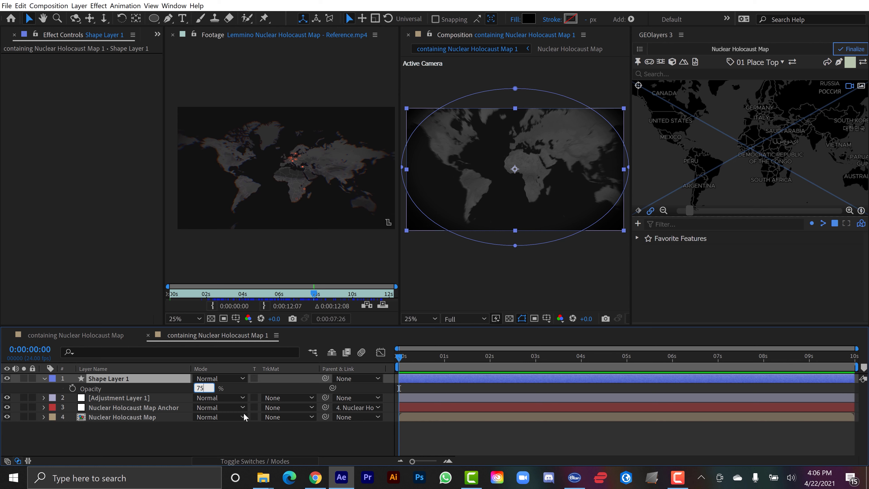
key("Return")
left_click(490, 431)
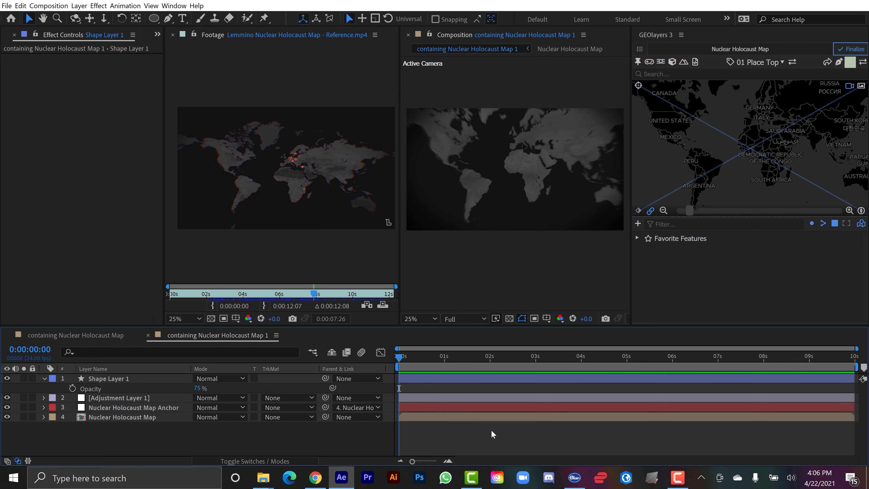
left_click(491, 416)
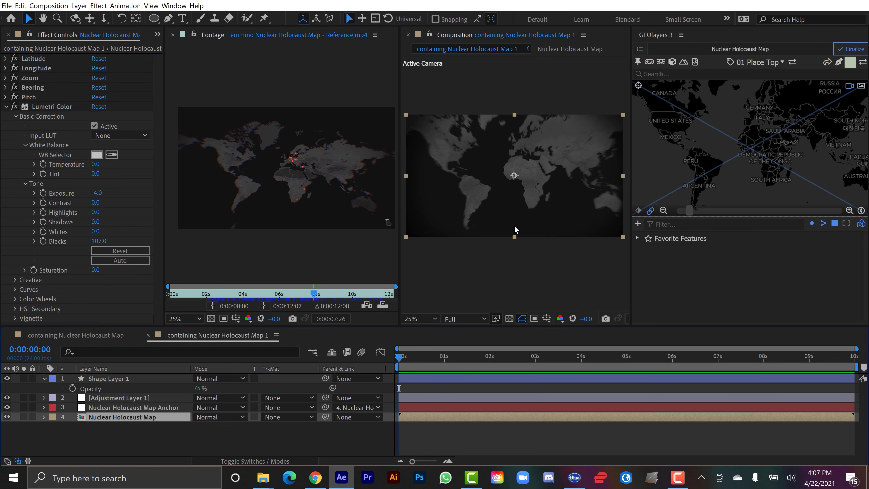
key("ctrl+shift+a")
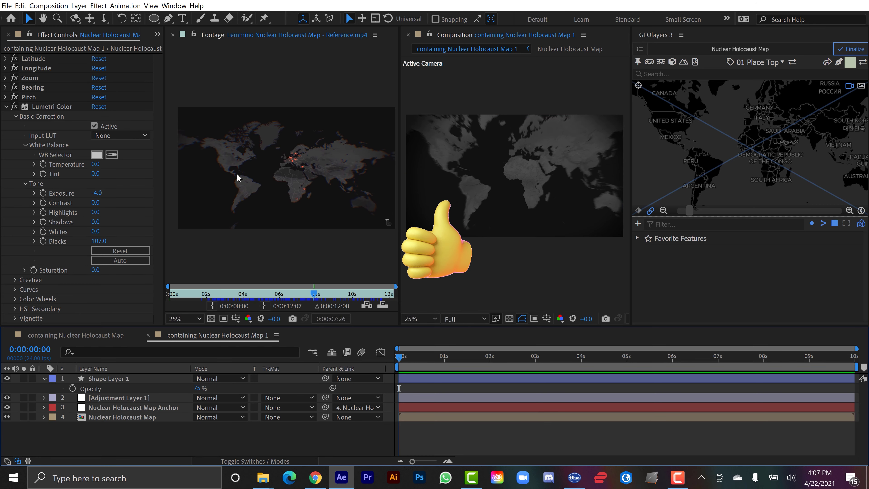
scroll(239, 181, "up", 2)
key("h")
left_click_drag(266, 186, 299, 170)
key("v")
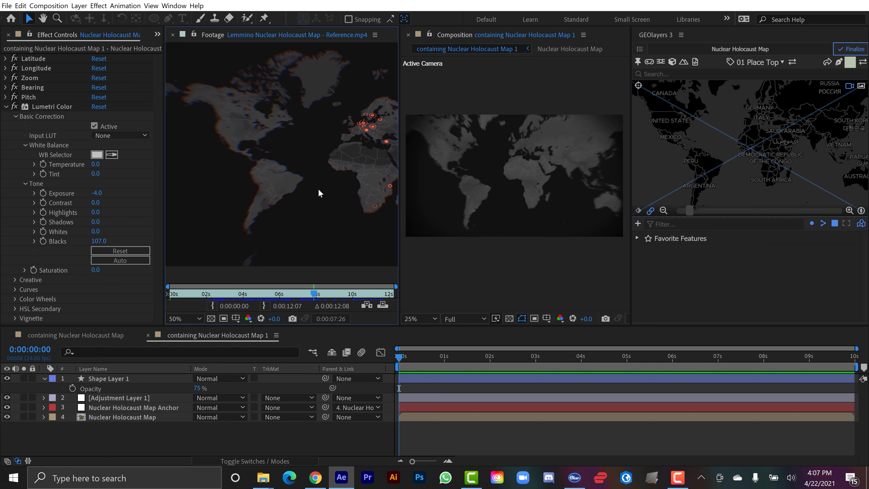
scroll(287, 175, "down", 2)
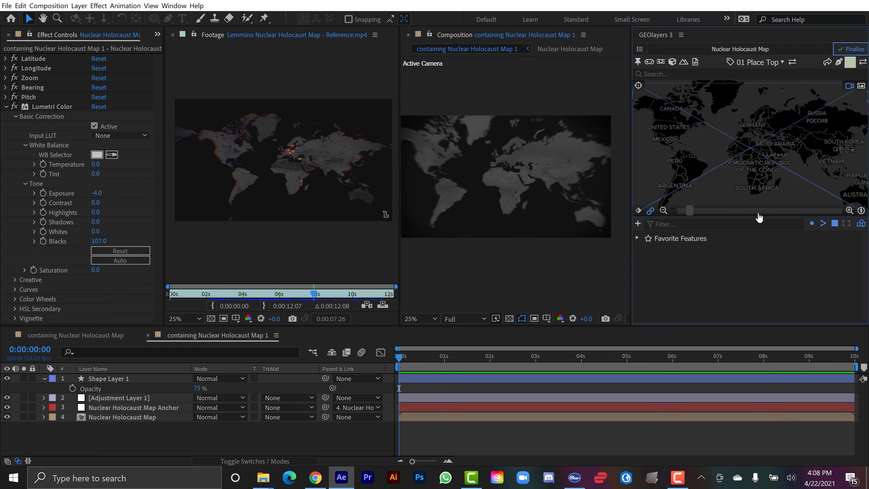
key("h")
scroll(513, 202, "up", 4)
scroll(271, 184, "up", 5)
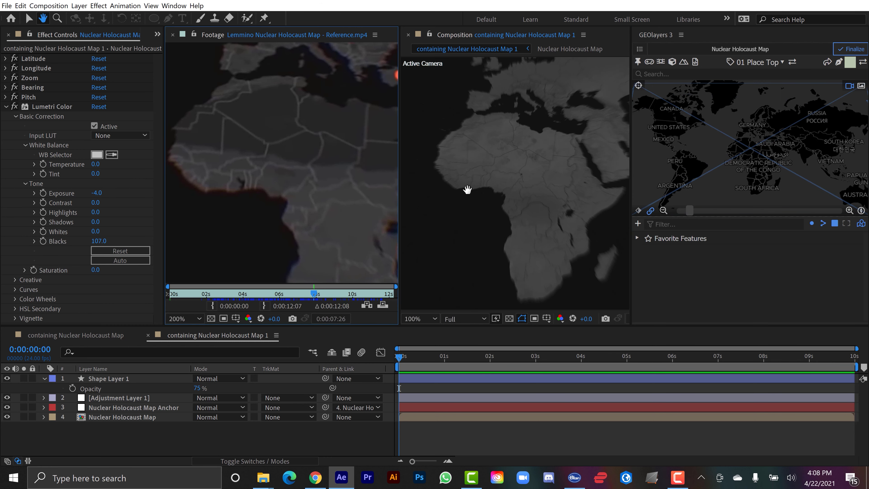
key("v")
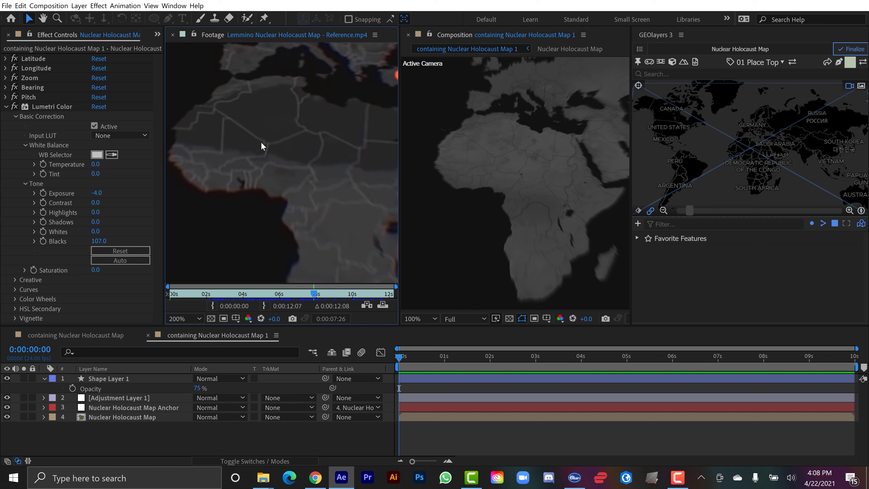
scroll(269, 196, "down", 1)
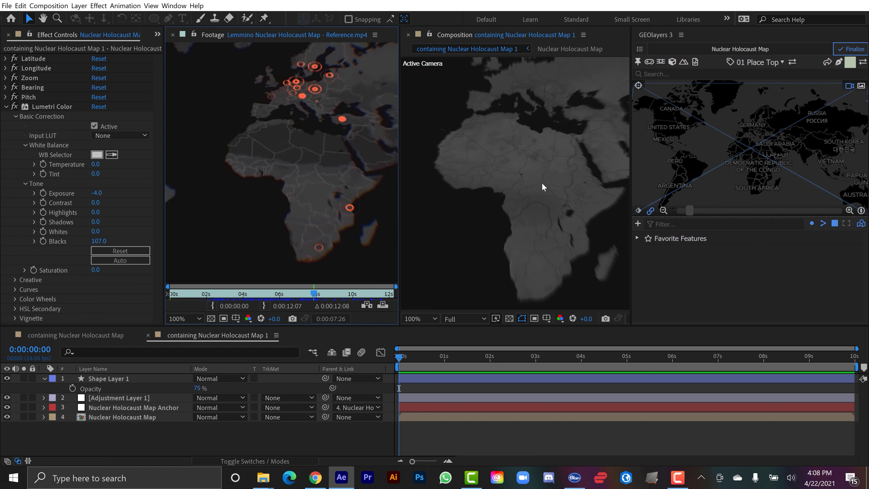
scroll(264, 190, "down", 2)
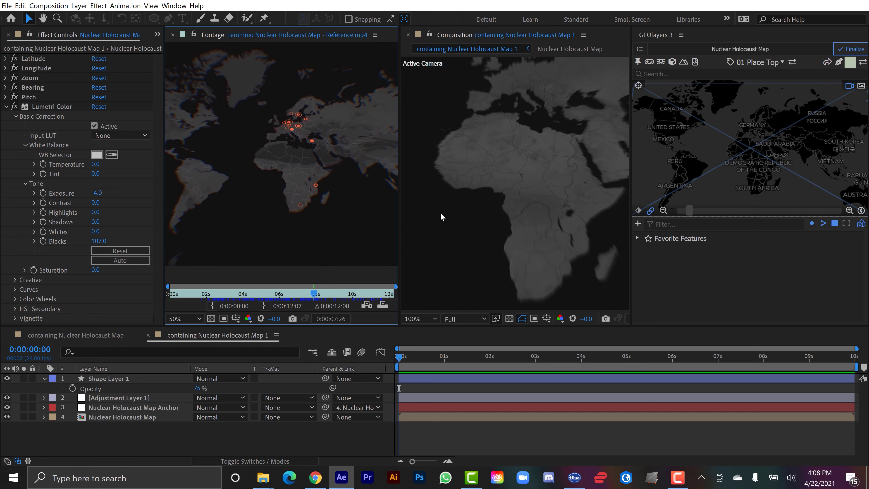
scroll(549, 182, "down", 4)
scroll(293, 164, "down", 1)
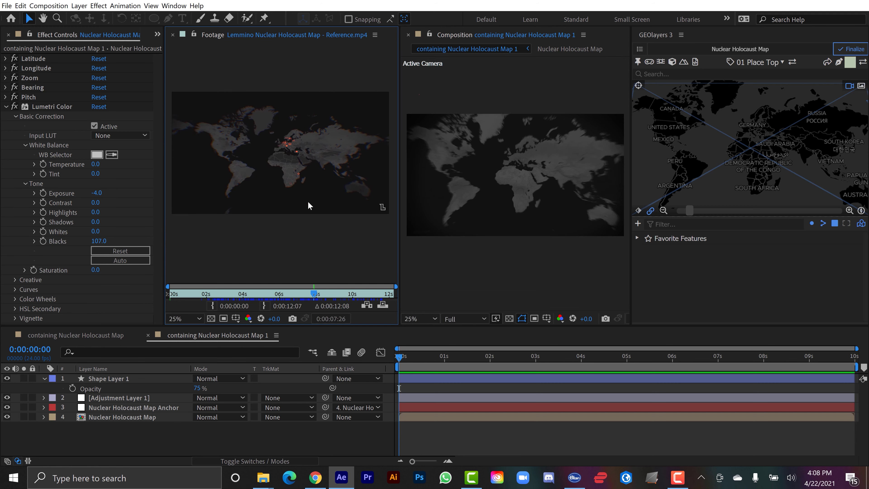
left_click(113, 416)
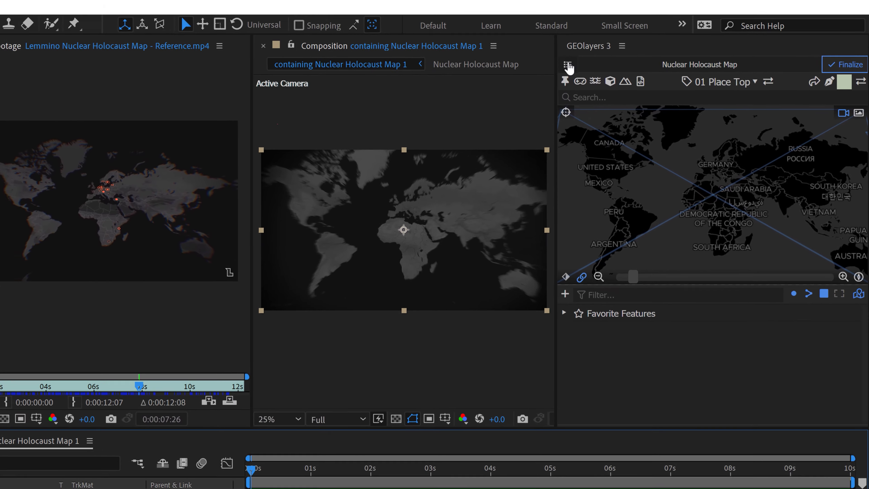
In the map's imagery style, hide the Admin boundaries, Admin disputed, Admin Sub and Bathymetry layers
left_click(639, 48)
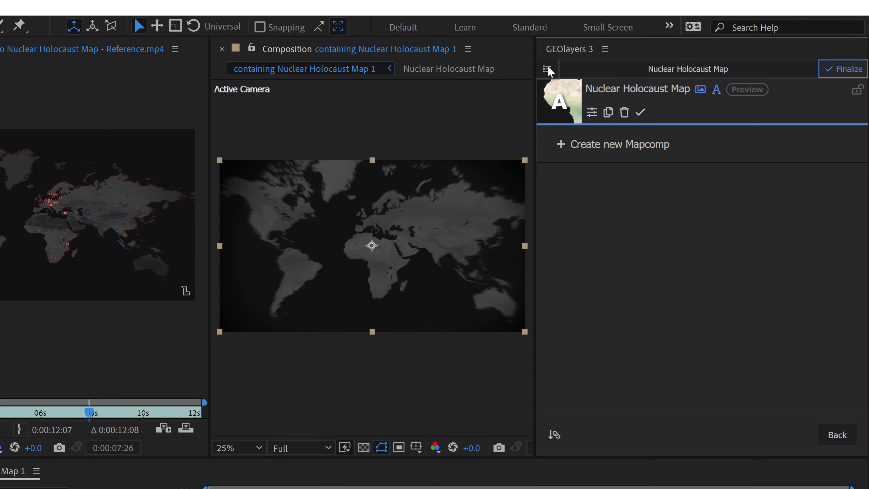
left_click(592, 114)
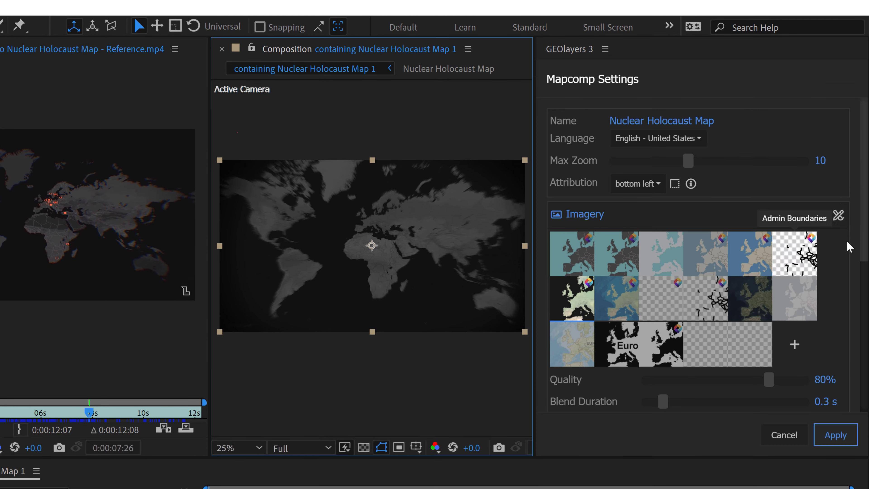
left_click(837, 215)
scroll(757, 392, "down", 3)
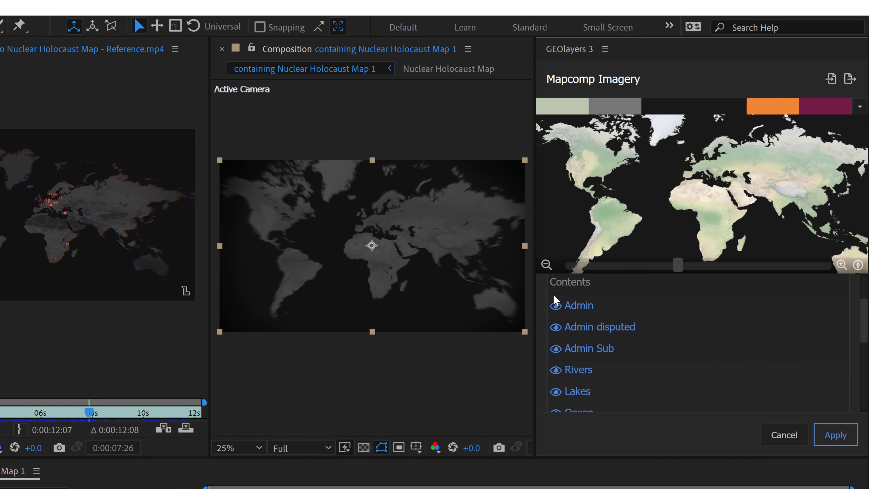
left_click(561, 305)
left_click(562, 328)
left_click(564, 348)
scroll(680, 380, "down", 3)
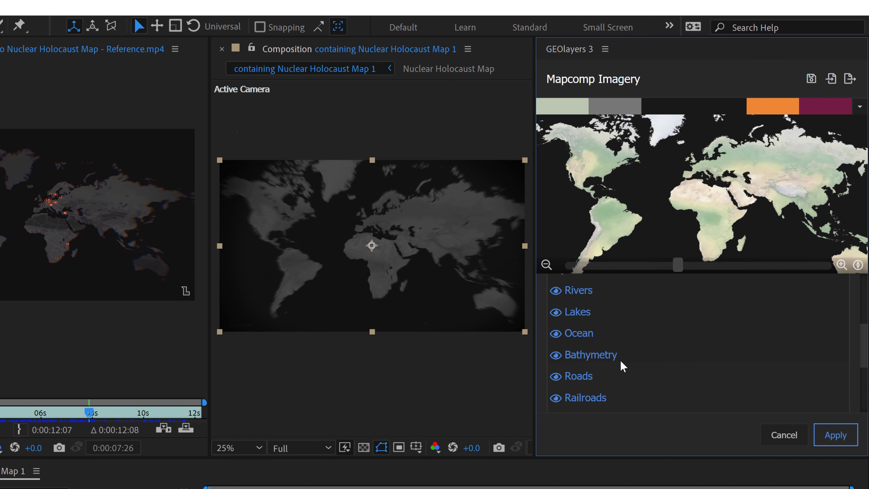
left_click(586, 360)
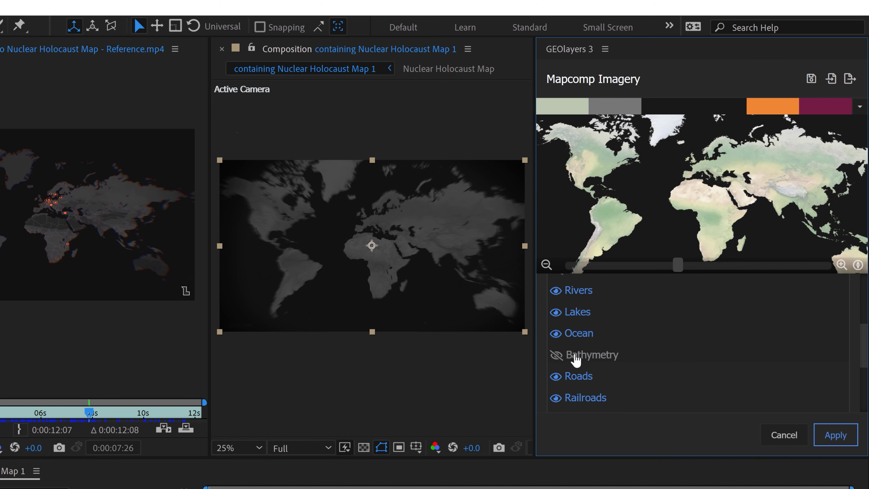
Hide Roads, Railroads, Railroad Hatching, Urban Areas, Glacier, Playas and Ice Shelves, then confirm the style
scroll(704, 349, "down", 3)
left_click(581, 297)
left_click(595, 318)
left_click(611, 339)
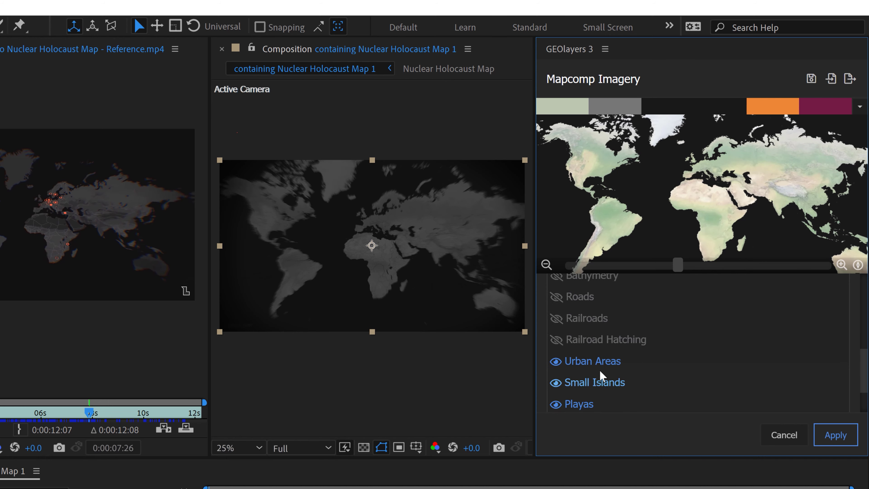
left_click(600, 362)
scroll(712, 373, "down", 3)
left_click(578, 362)
left_click(580, 343)
left_click(581, 386)
left_click(844, 444)
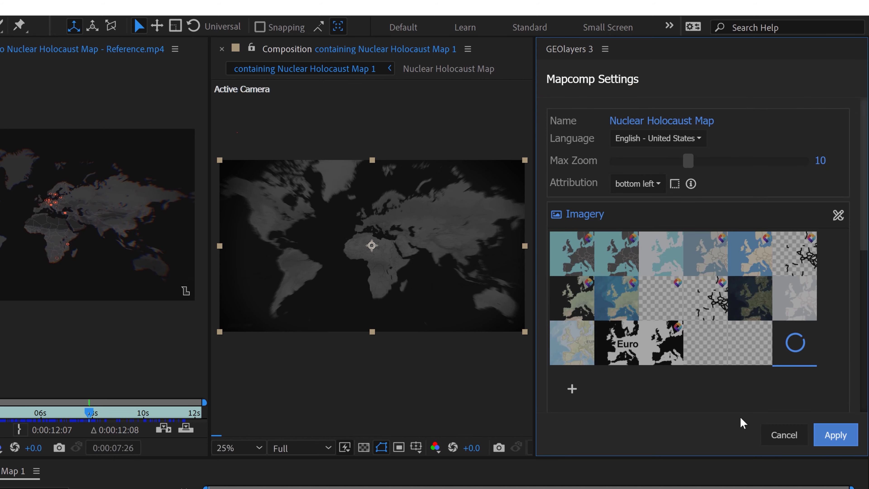
Rebuild and finalize the Nuclear Holocaust Map mapcomp, zooming out to check Africa
left_click(836, 437)
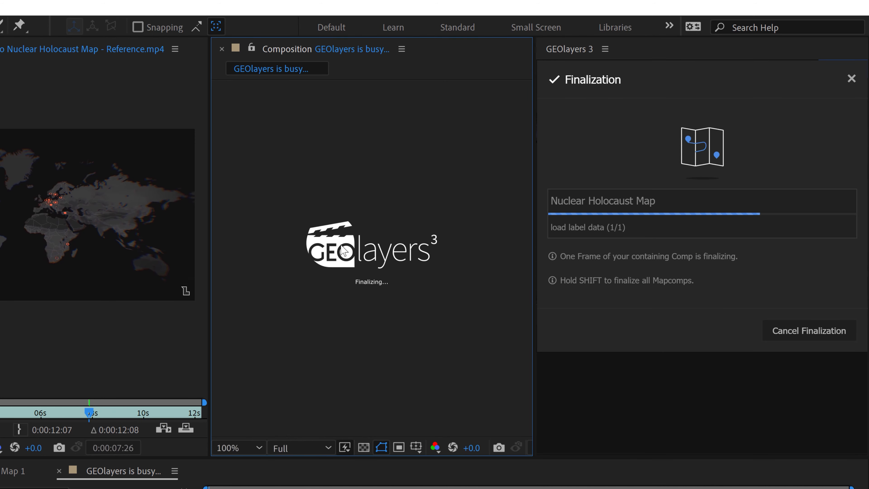
left_click(840, 281)
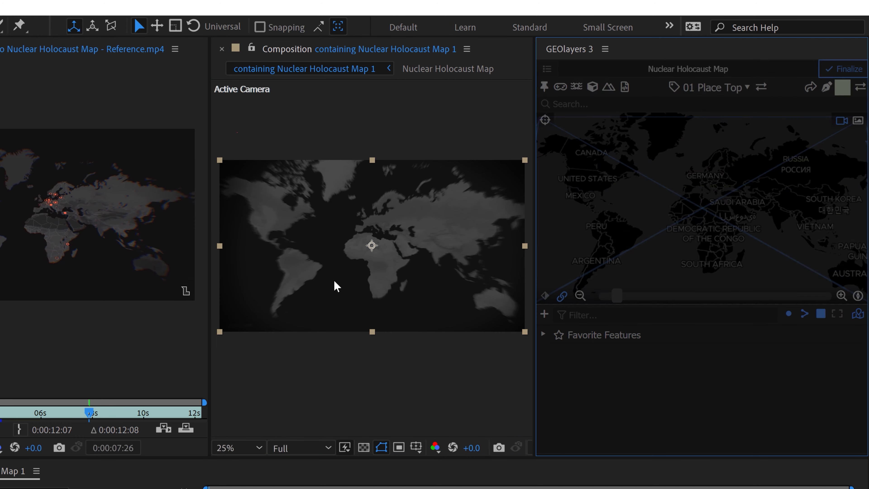
scroll(376, 277, "up", 5)
key("comma")
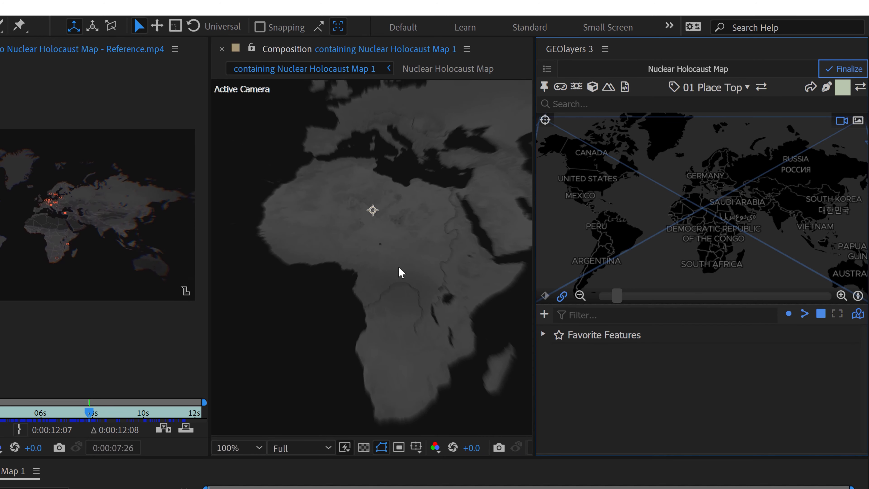
Duplicate only the Nuclear Holocaust Map mapcomp with Link View on, naming the copy 'White Borders'
key("comma")
key("comma")
key("comma")
key("comma")
left_click(546, 69)
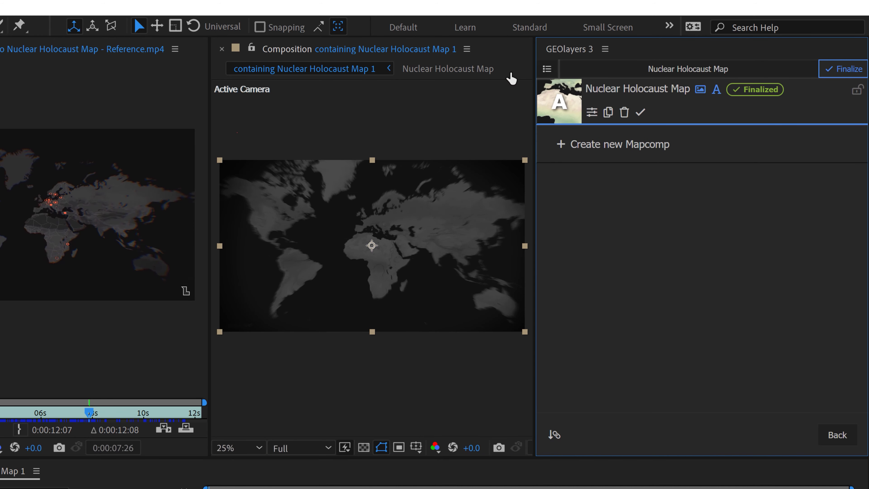
left_click(609, 113)
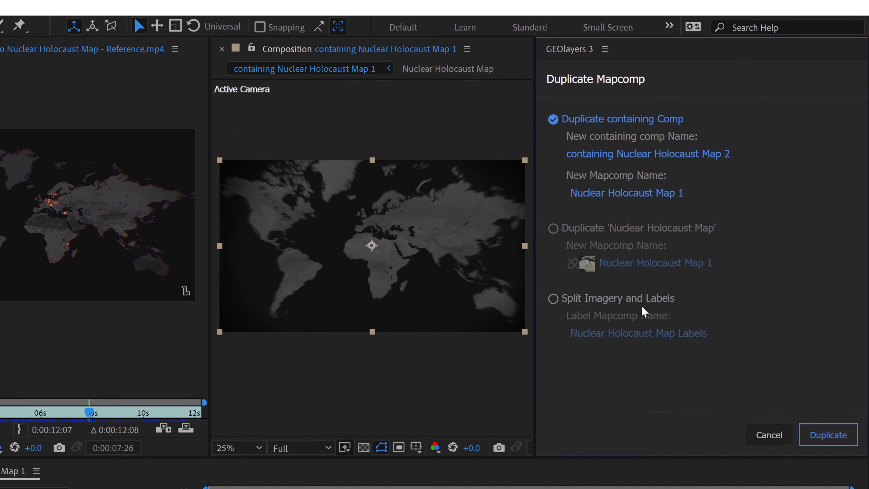
left_click(553, 229)
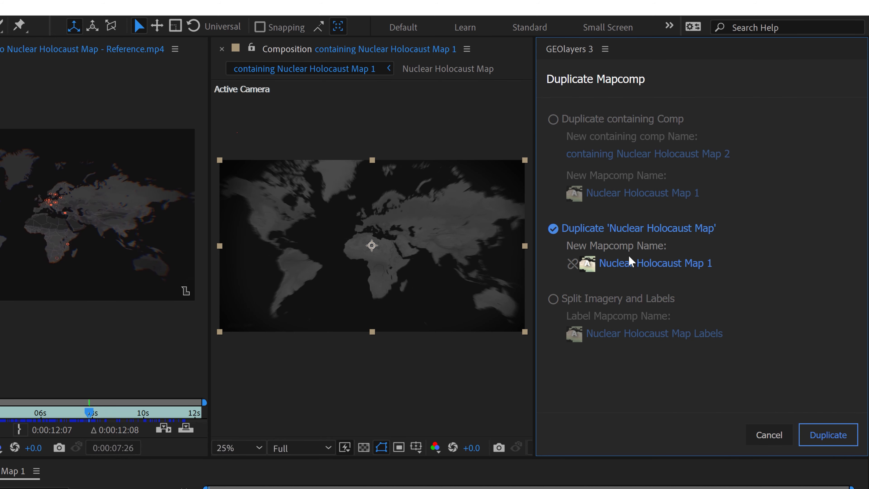
left_click(572, 263)
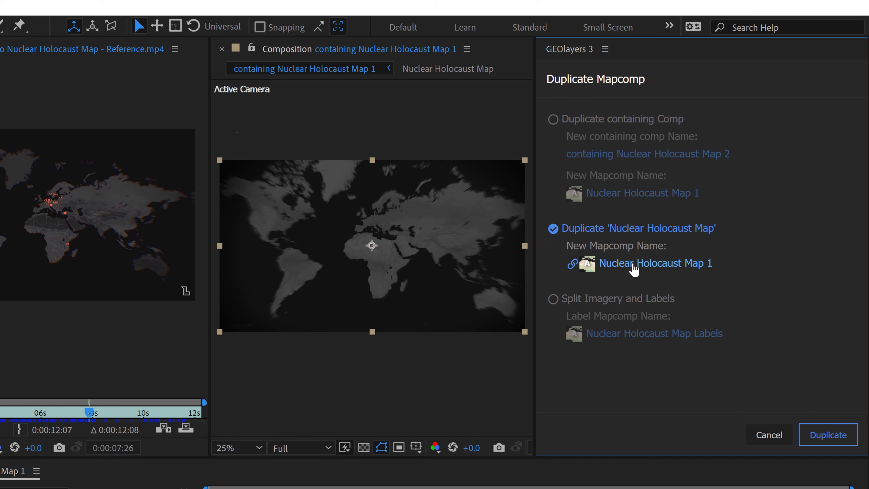
left_click(679, 264)
key("BackSpace")
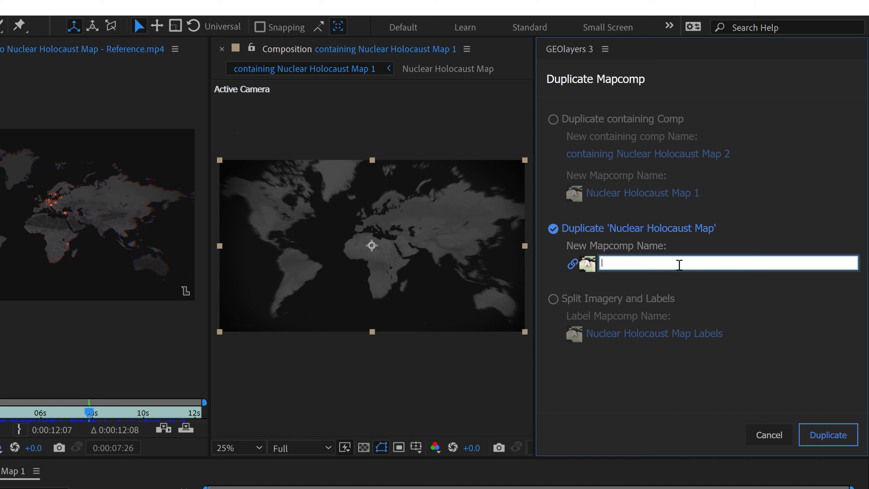
type("White Borders")
left_click(825, 435)
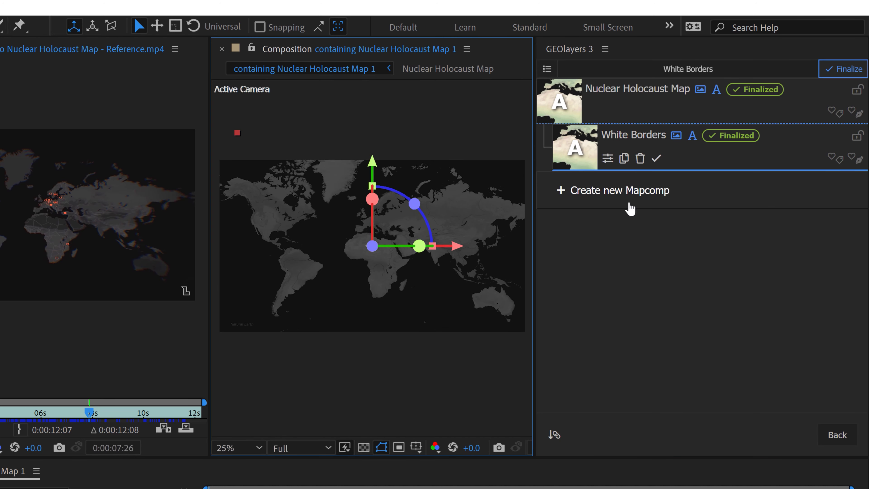
Switch White Borders' imagery to a lighter style with visible borders and open its detailed editor
left_click(607, 158)
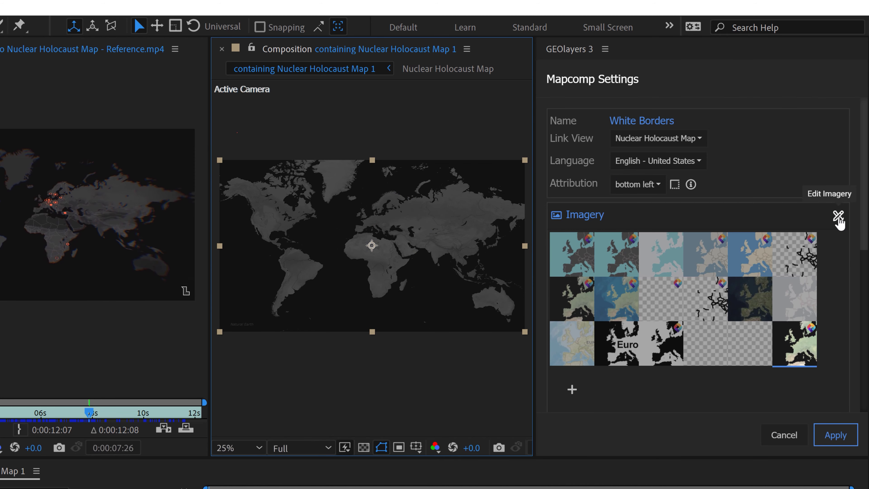
left_click(838, 215)
left_click(754, 260)
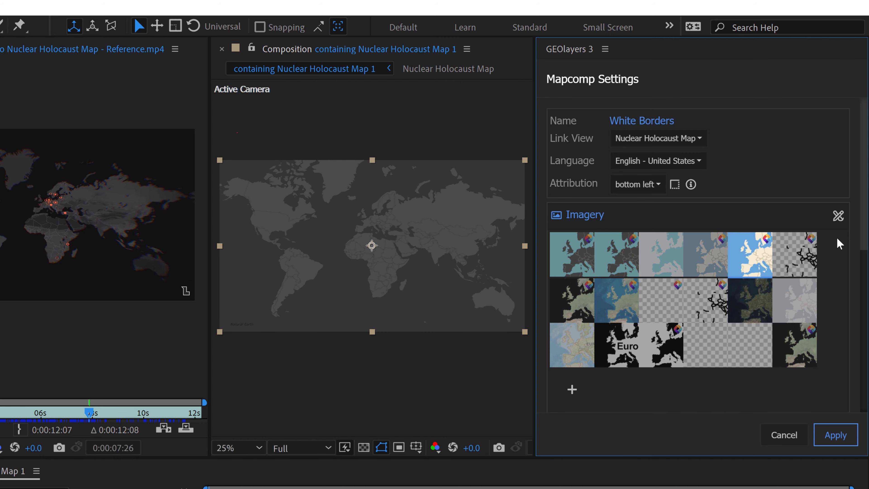
left_click(838, 216)
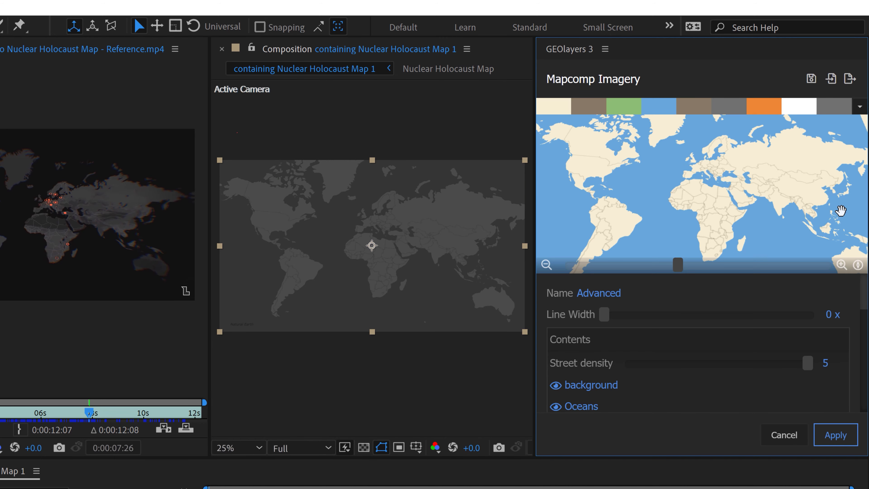
scroll(689, 376, "down", 3)
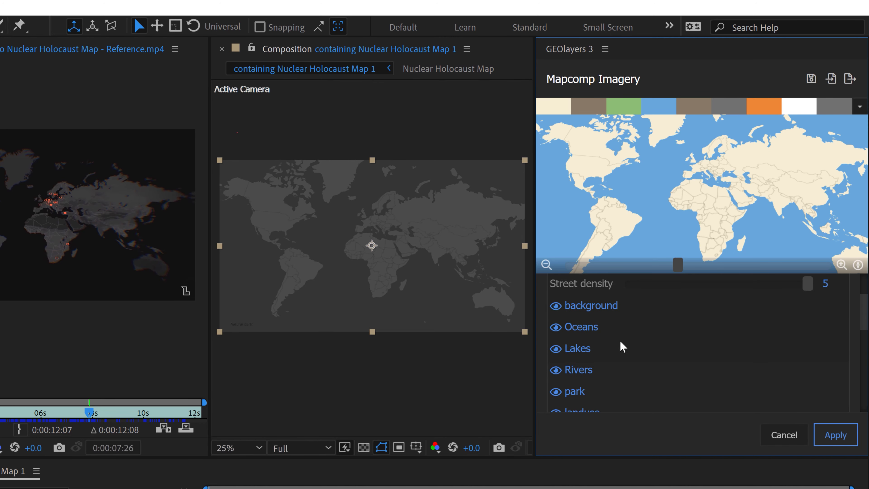
Hide the background, Oceans, Lakes, Rivers, park, landuse, landcover, aeroway and building layers
left_click(587, 306)
left_click(586, 327)
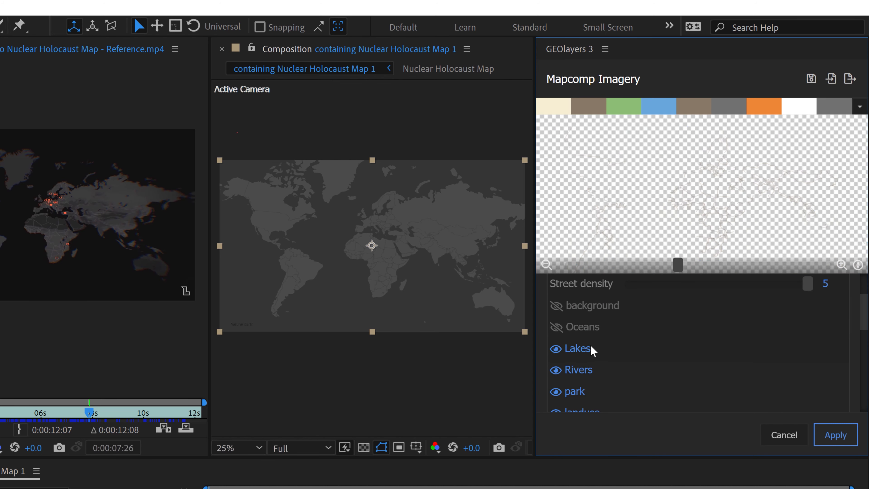
left_click(580, 348)
left_click(581, 369)
left_click(581, 391)
scroll(574, 333, "down", 3)
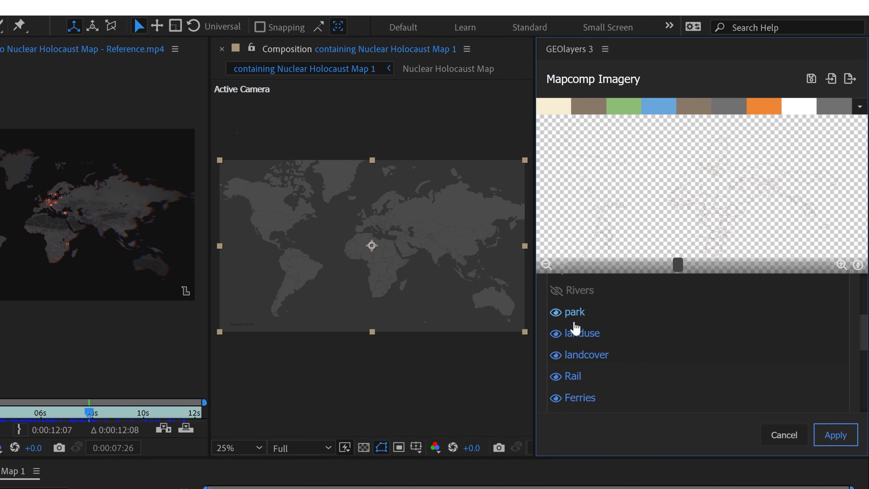
left_click(575, 332)
left_click(581, 354)
scroll(599, 353, "down", 3)
left_click(585, 347)
left_click(584, 362)
scroll(588, 362, "down", 3)
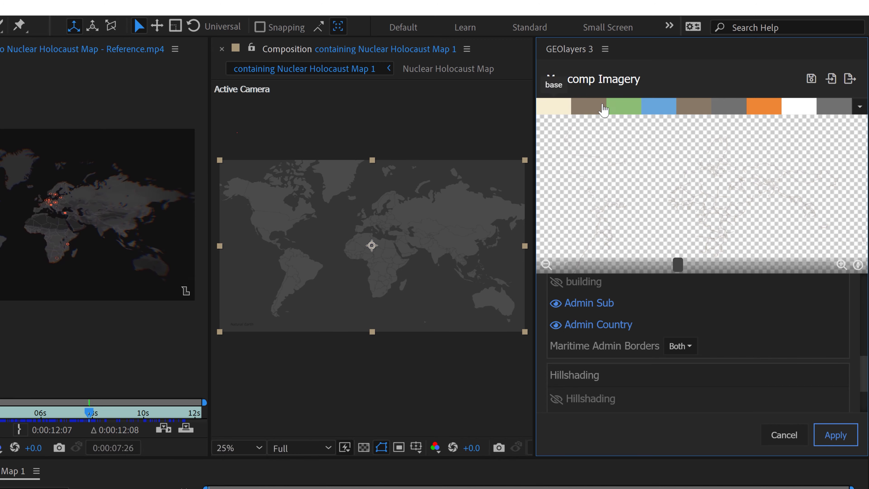
Set the borders colour to white and apply the edited imagery to White Borders
left_click(695, 110)
left_click_drag(587, 183, 527, 161)
left_click(841, 360)
left_click(836, 435)
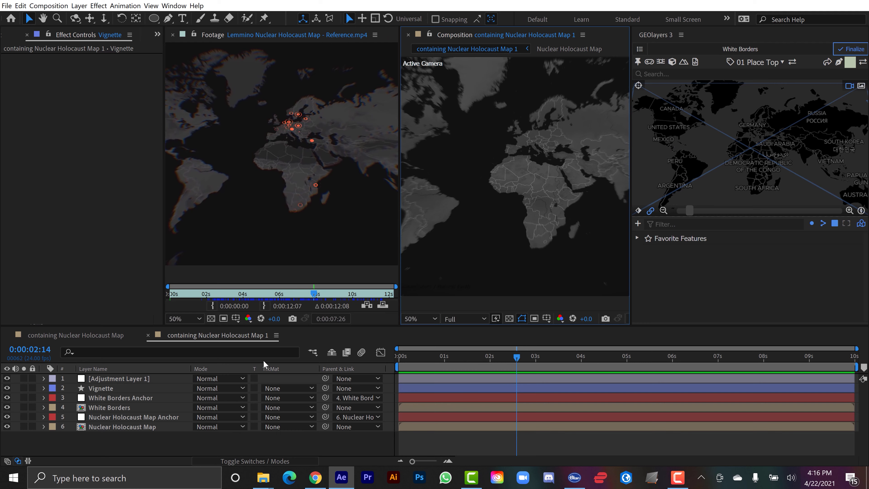
Set the White Borders layer's Opacity to 50%
left_click(124, 407)
key("t")
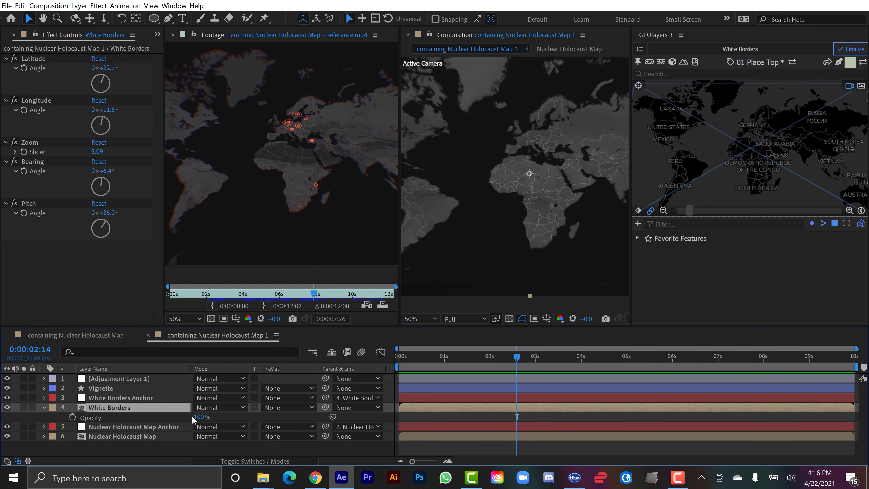
left_click_drag(197, 419, 190, 417)
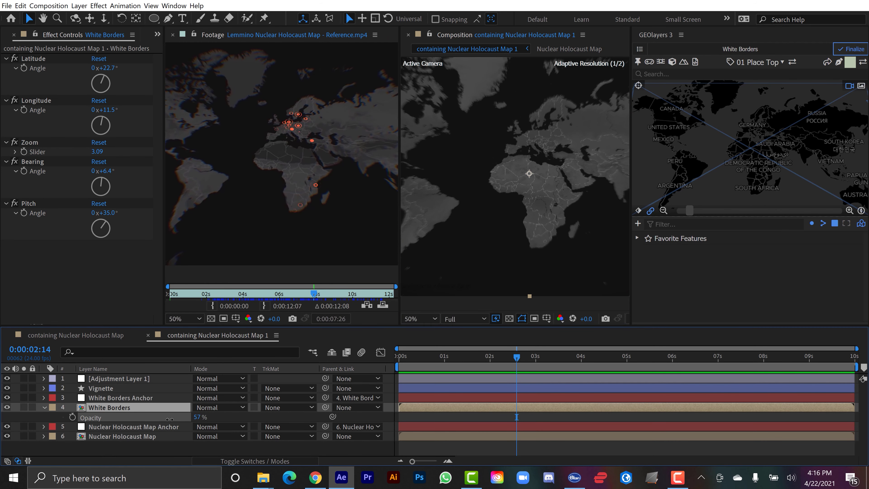
left_click(197, 416)
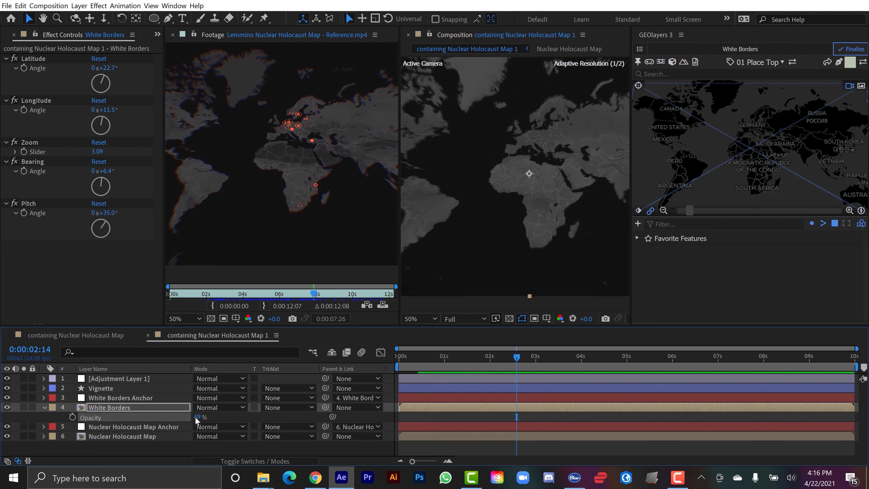
type("50")
key("Return")
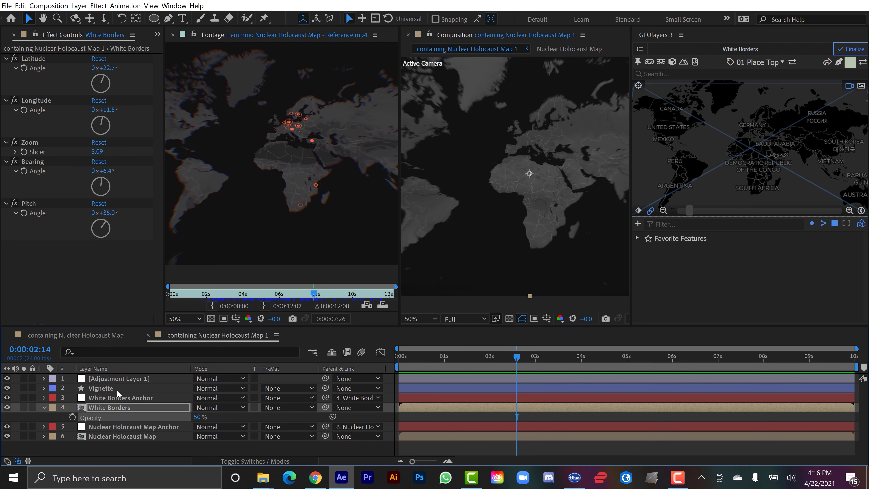
key("t")
Pan the reference footage to Europe's red explosion rings and play it
scroll(244, 146, "up", 2)
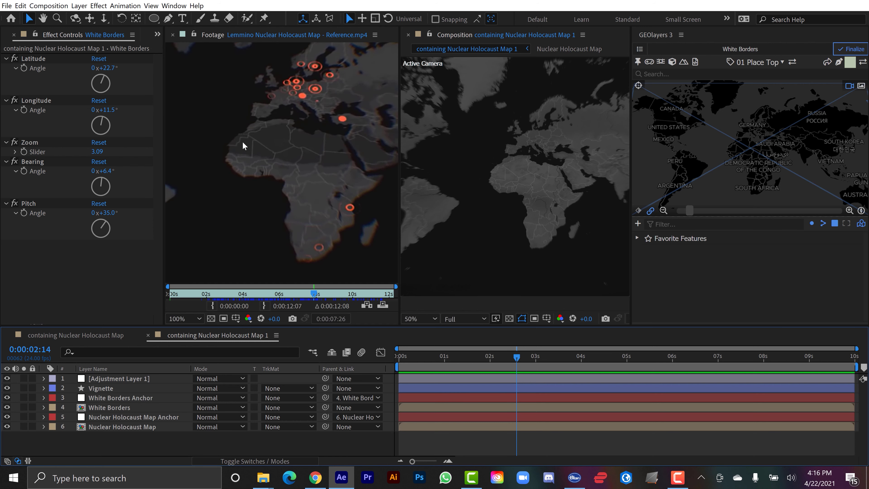
key("h")
left_click_drag(285, 84, 291, 159)
key("v")
key("space")
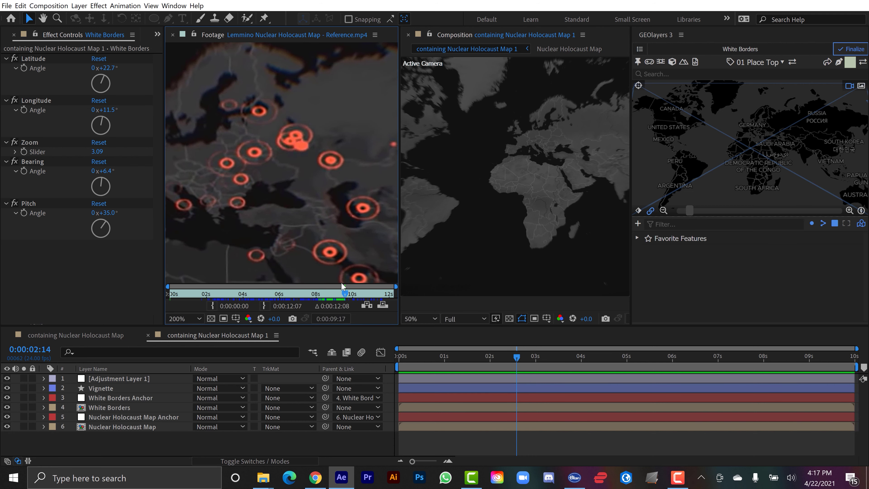
scroll(340, 287, "down", 2)
Create a new composition named Explosion
key("ctrl+n")
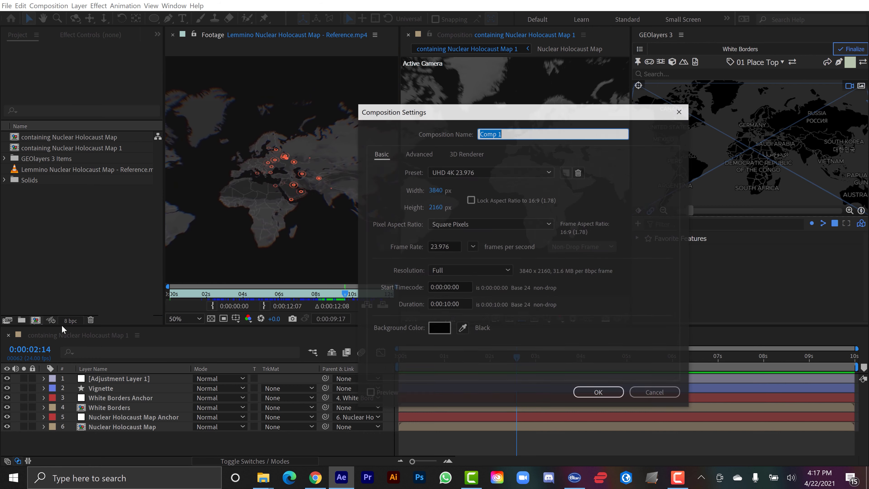
type("Explosion")
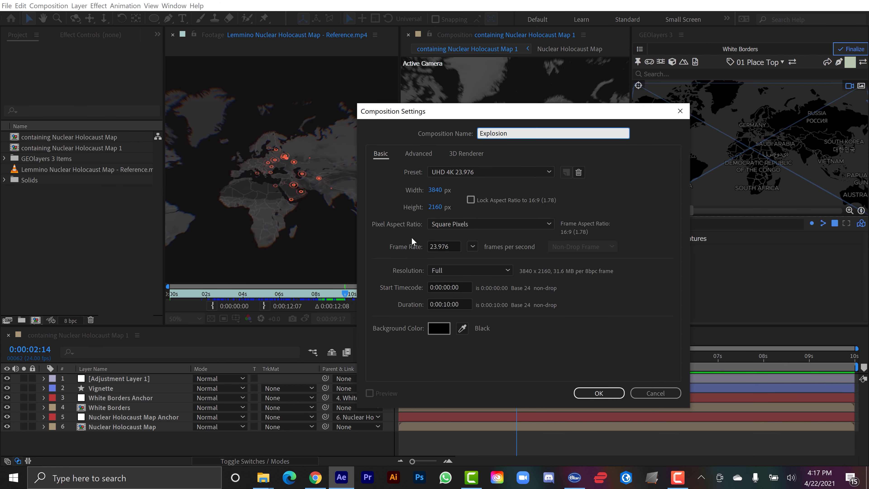
key("Return")
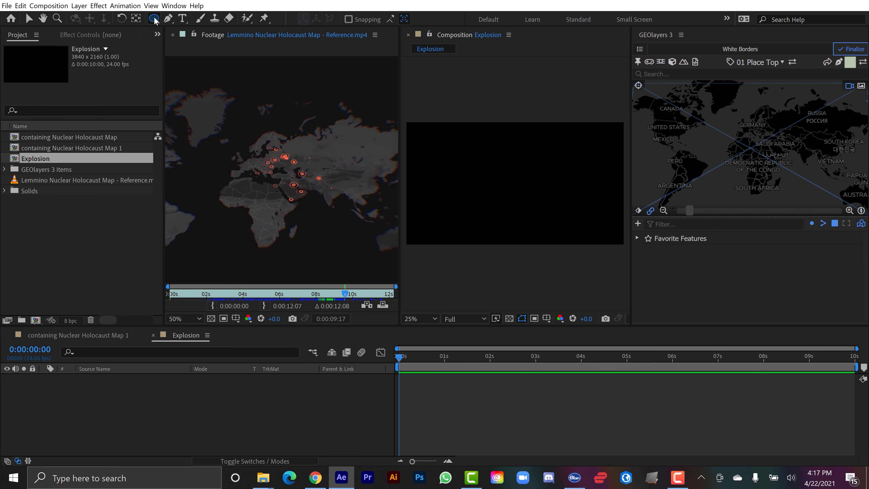
Set the Ellipse tool to no fill and a solid stroke sampled from the red-orange rings
left_click_drag(154, 18, 191, 46)
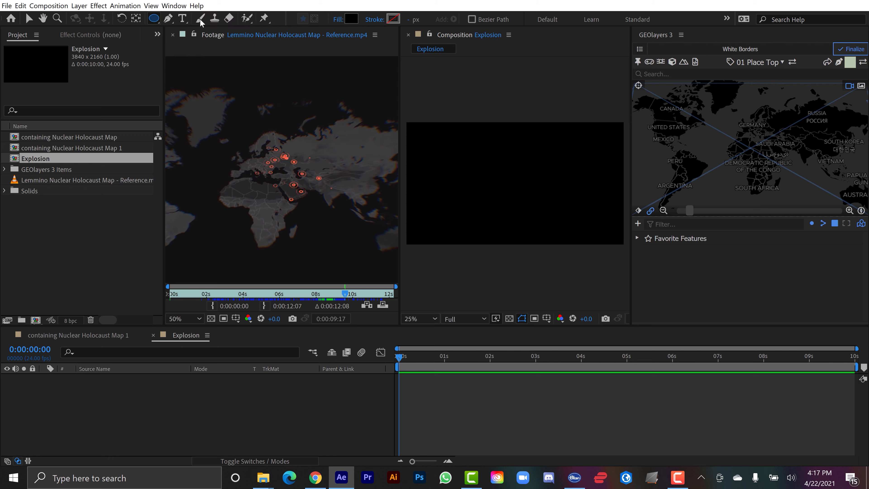
left_click(337, 20)
left_click(377, 218)
left_click(416, 283)
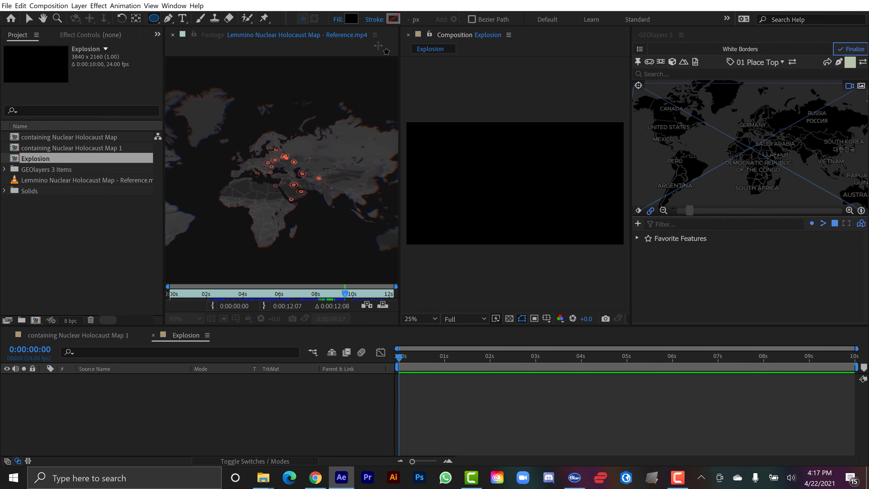
left_click(374, 20)
left_click(390, 218)
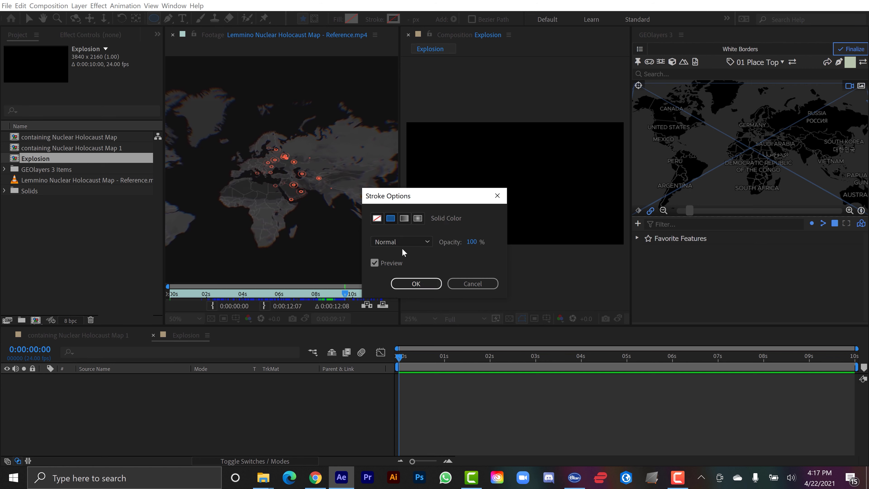
left_click(413, 284)
left_click(393, 19)
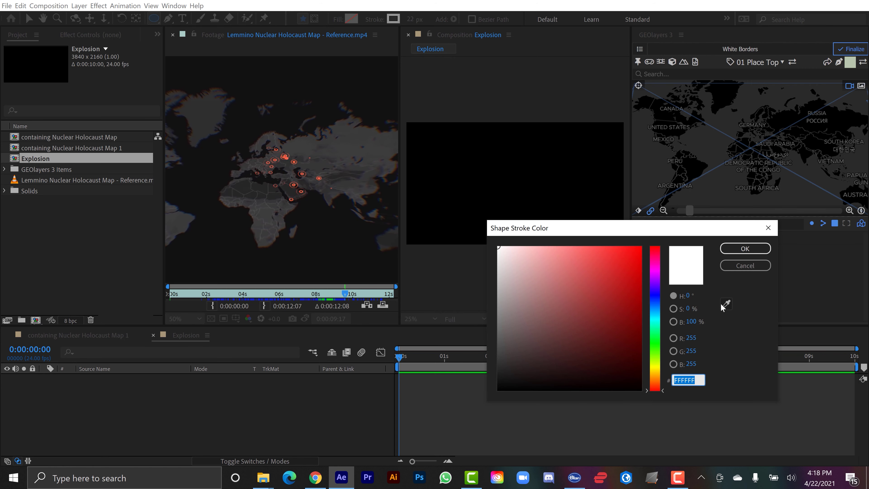
left_click(726, 304)
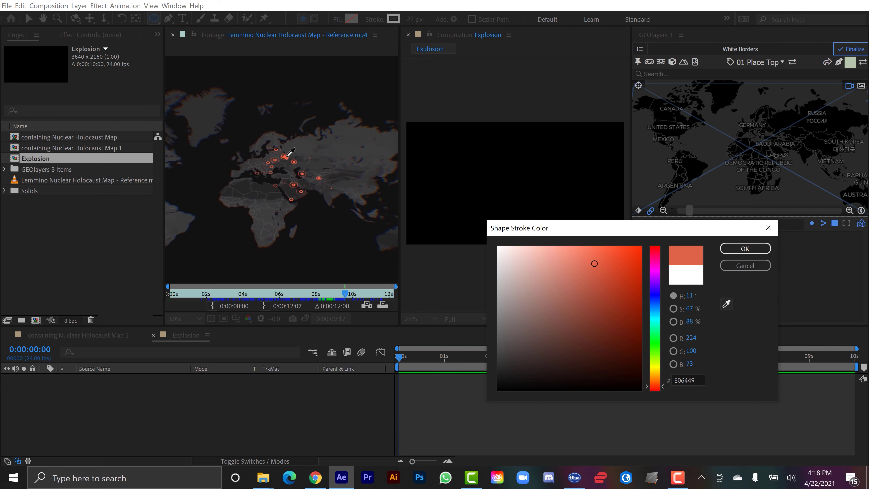
left_click(320, 178)
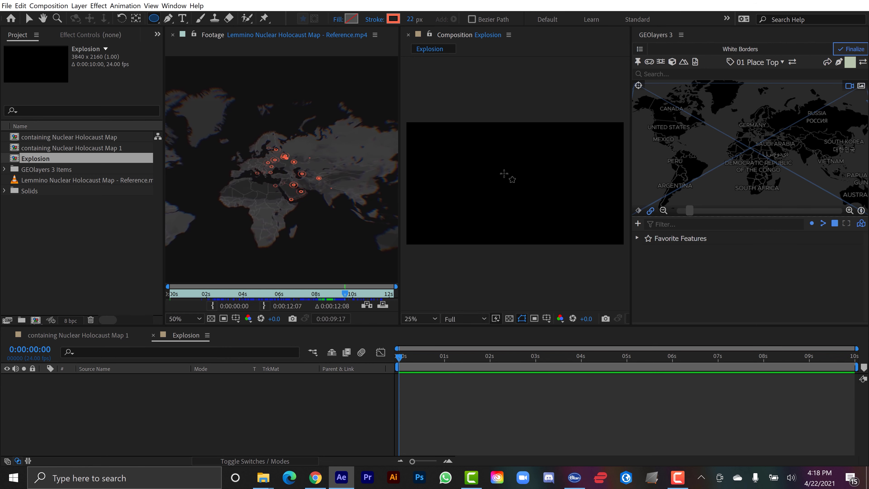
Draw an ellipse in the Explosion comp and rename its shape layer 'Inner Circle'
left_click_drag(503, 174, 527, 197)
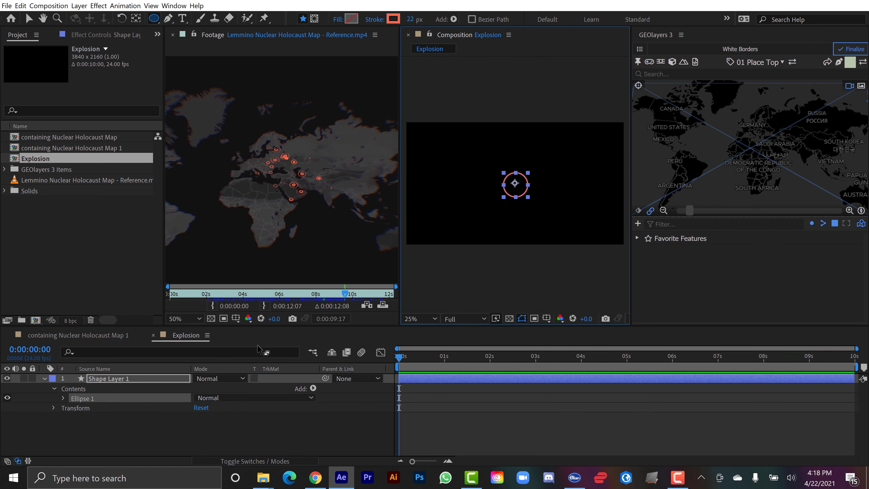
left_click_drag(458, 40, 281, 174)
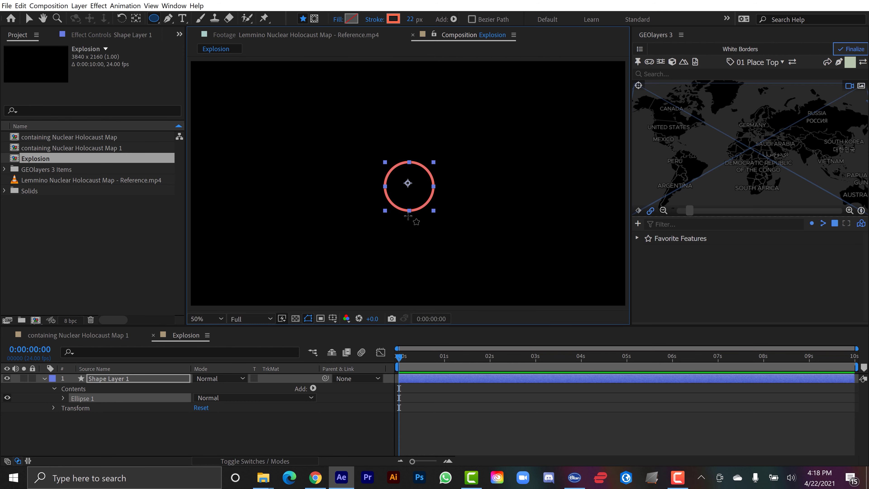
key("v")
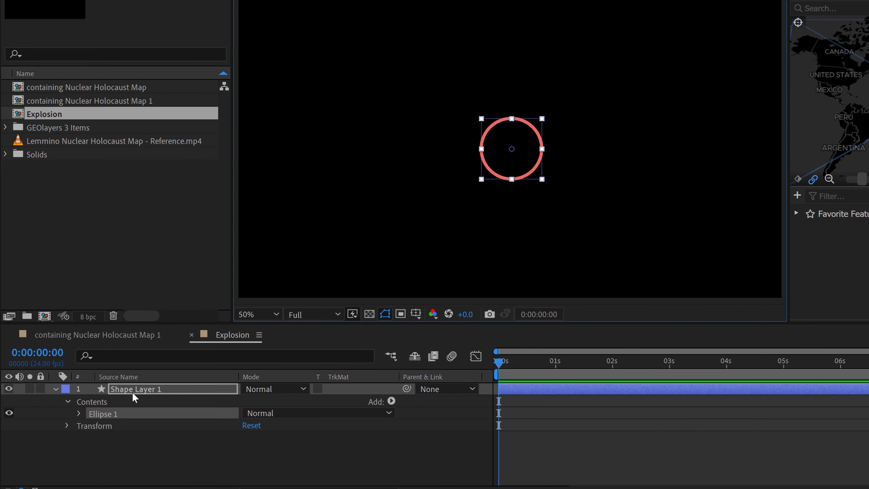
left_click(134, 393)
key("Return")
key("BackSpace")
type("Inner Circle")
key("Return")
Set the ellipse's transform Position to 0, 0
left_click(78, 414)
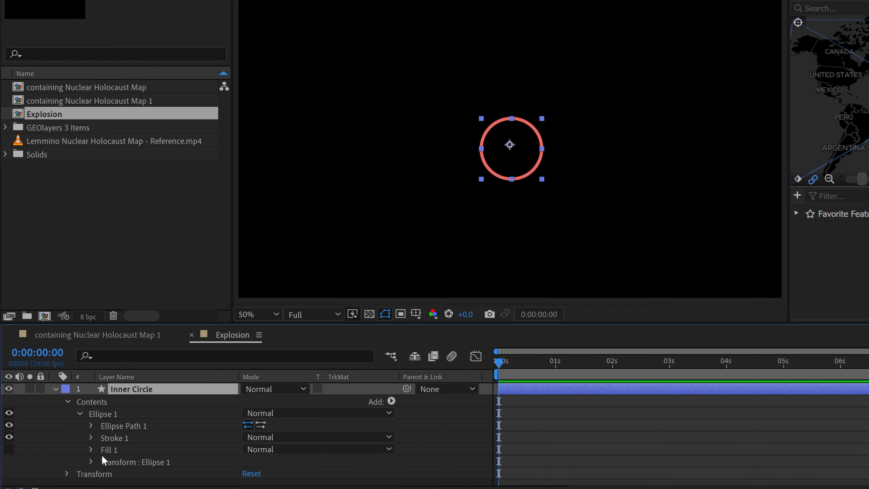
left_click(90, 462)
scroll(195, 475, "down", 2)
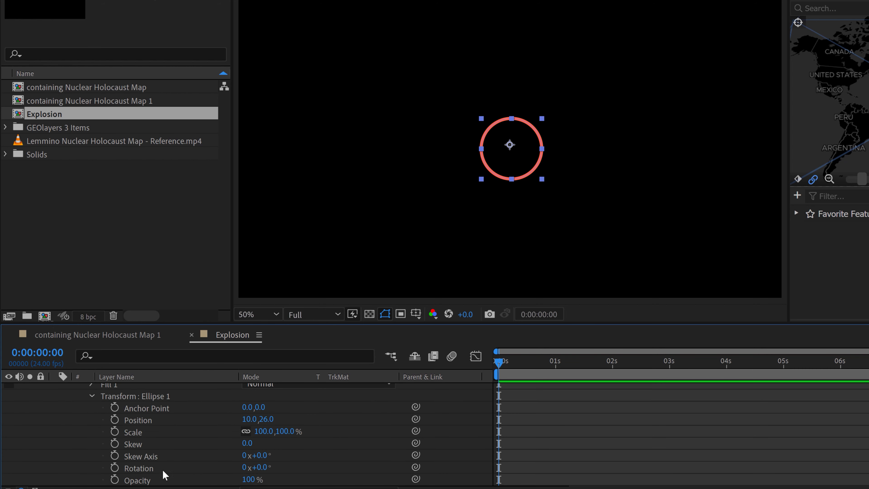
left_click(247, 419)
type("0")
key("Return")
left_click(262, 418)
type("0")
key("Return")
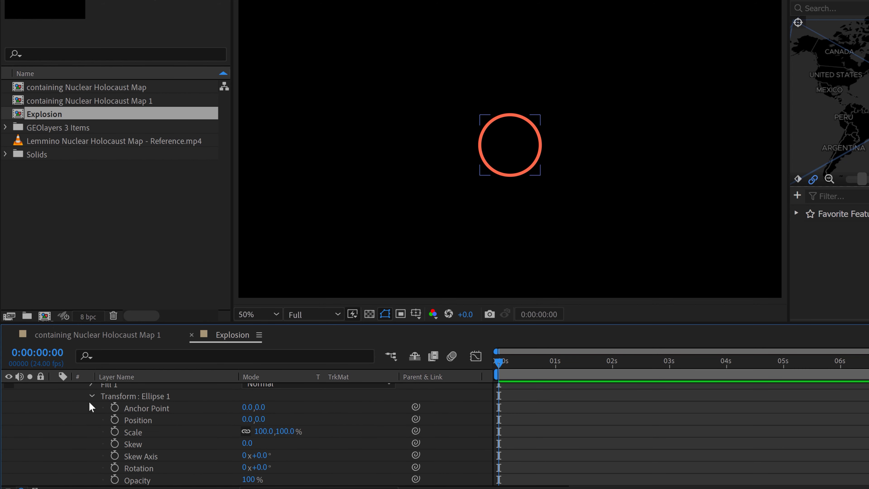
left_click(92, 396)
Give the ellipse path a Size of 50 and the ring a stroke width of 25
left_click(91, 425)
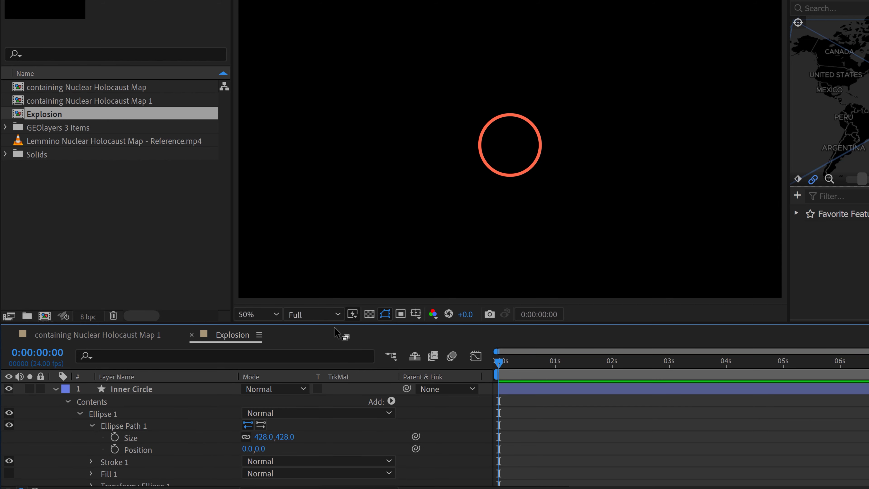
left_click_drag(336, 323, 336, 268)
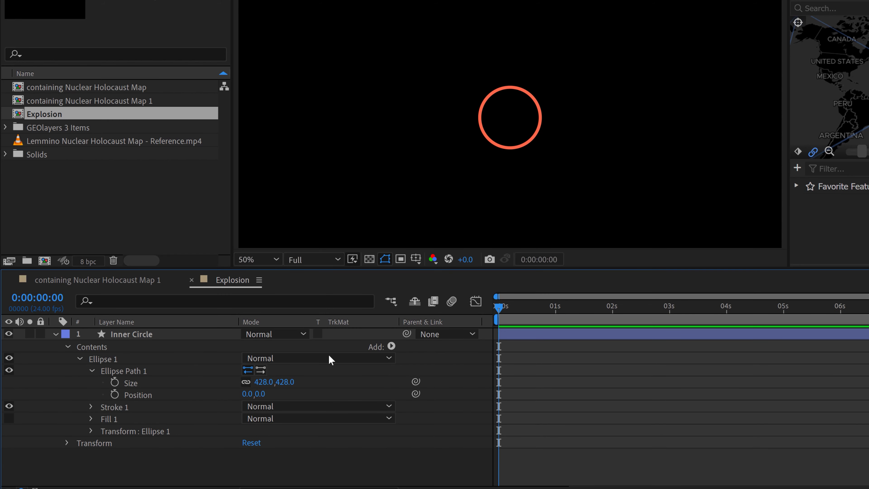
left_click(266, 381)
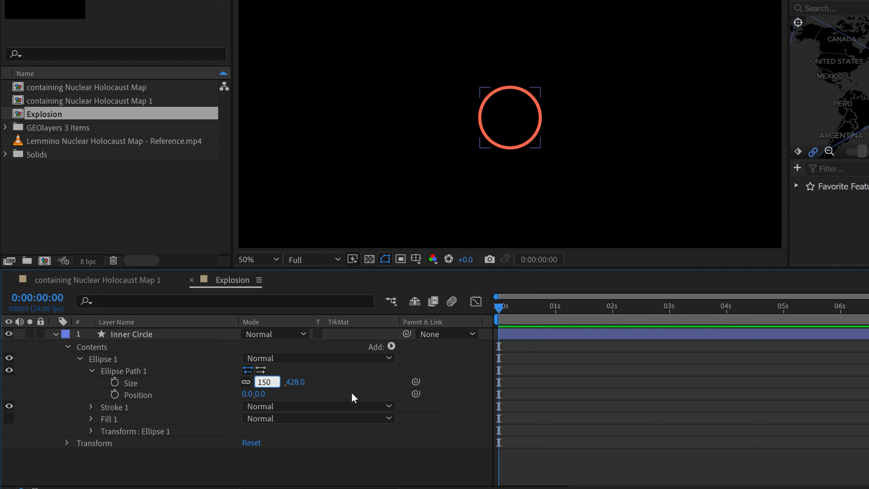
key("Return")
left_click(264, 381)
type("50")
key("Return")
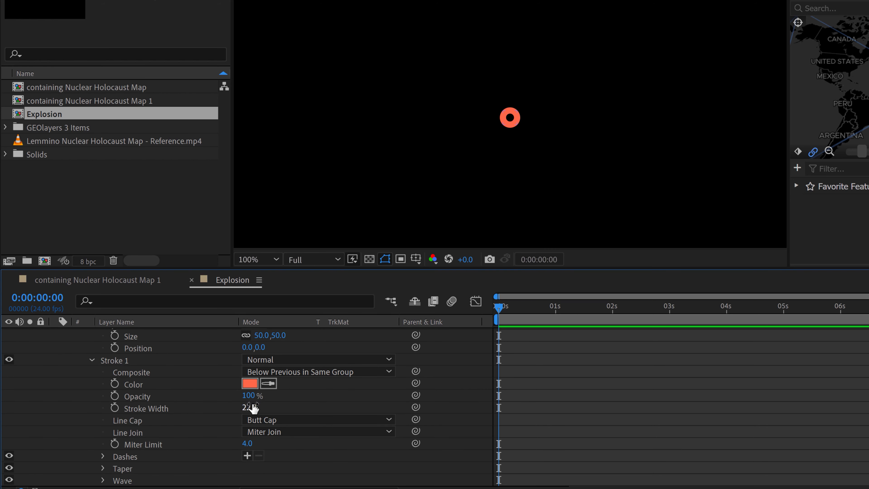
left_click(251, 404)
type("25")
key("Return")
left_click_drag(528, 309, 616, 311)
Trim the Explosion comp to a two-second work area
key("n")
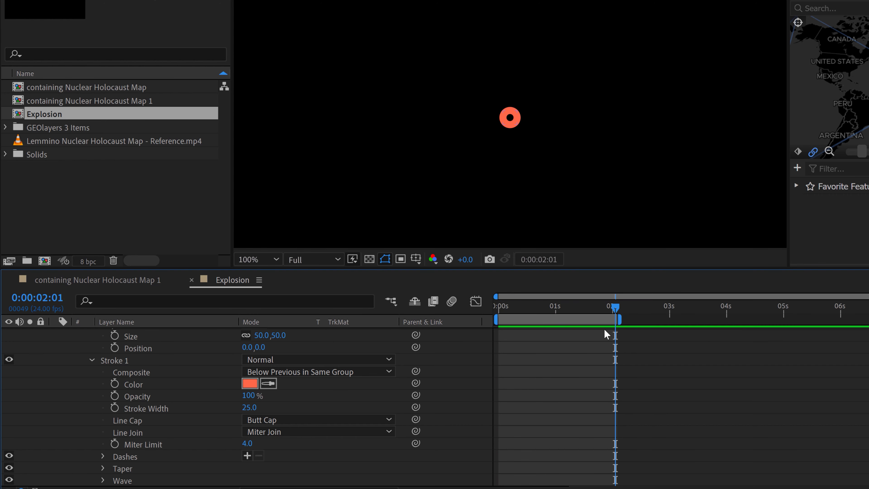
right_click(590, 318)
left_click(620, 353)
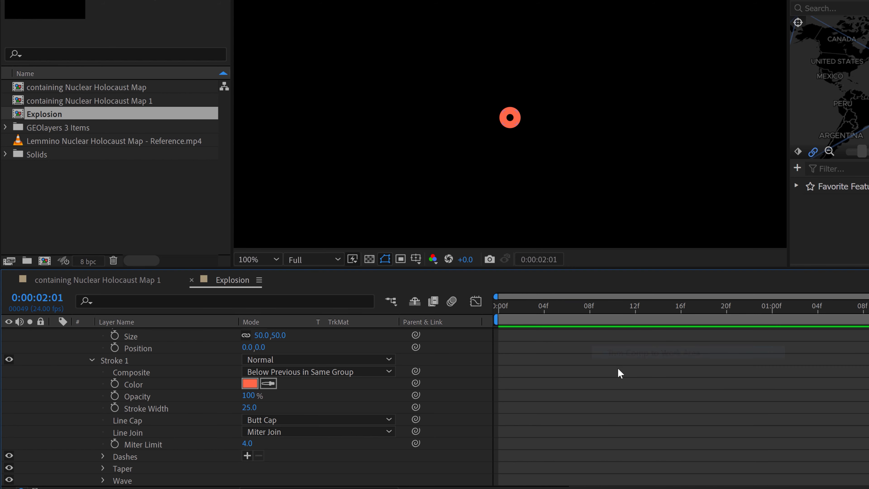
Keyframe the ellipse Size to grow from 0 at the first frame to 50
key("Home")
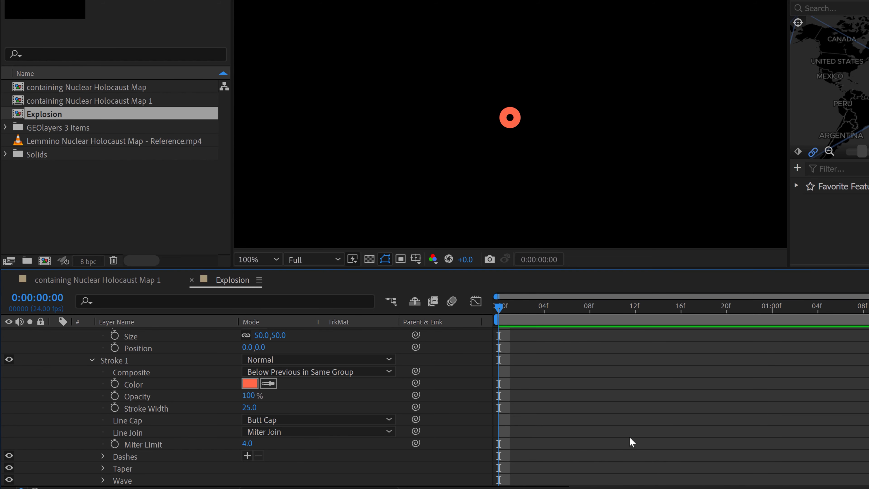
key("space")
scroll(170, 399, "up", 2)
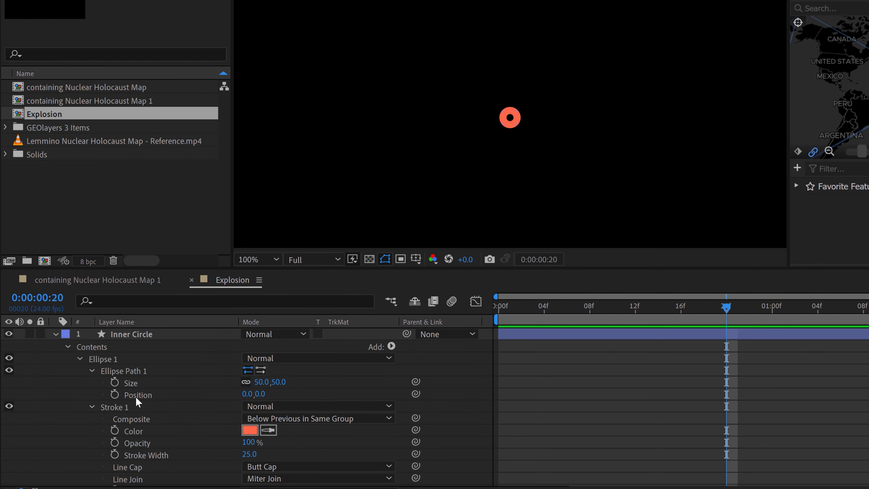
left_click(115, 382)
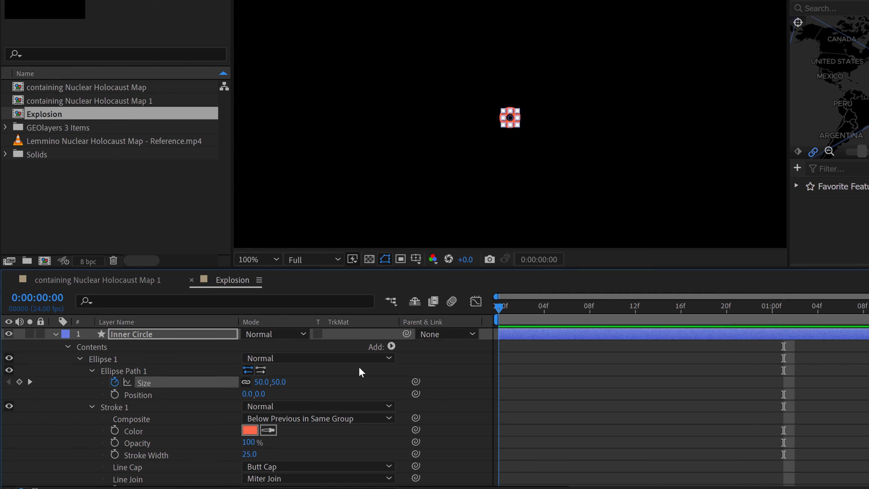
key("space")
left_click(261, 382)
type("0")
key("Return")
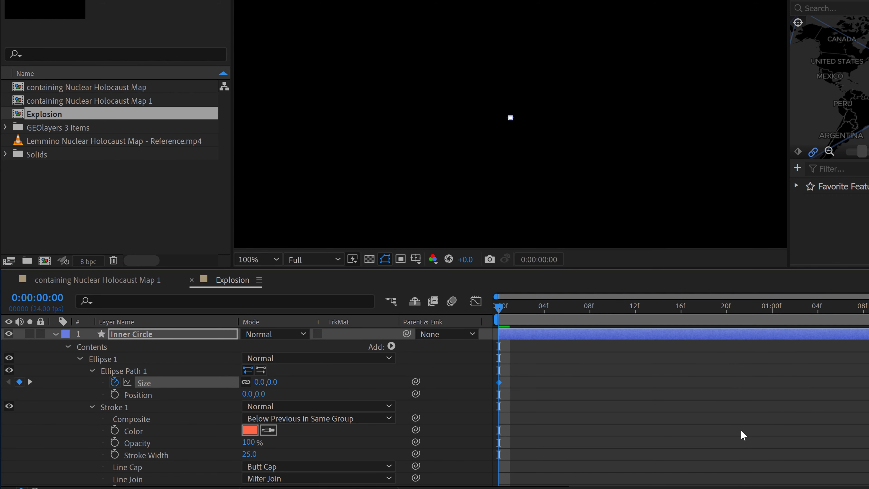
key("space")
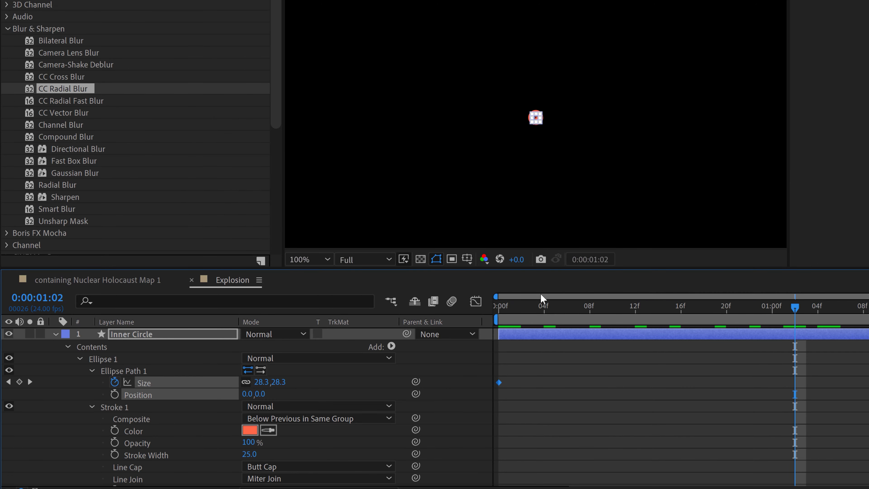
Apply Motion-3's 100/5 ease to the Size keyframes and preview the growth
left_click(174, 6)
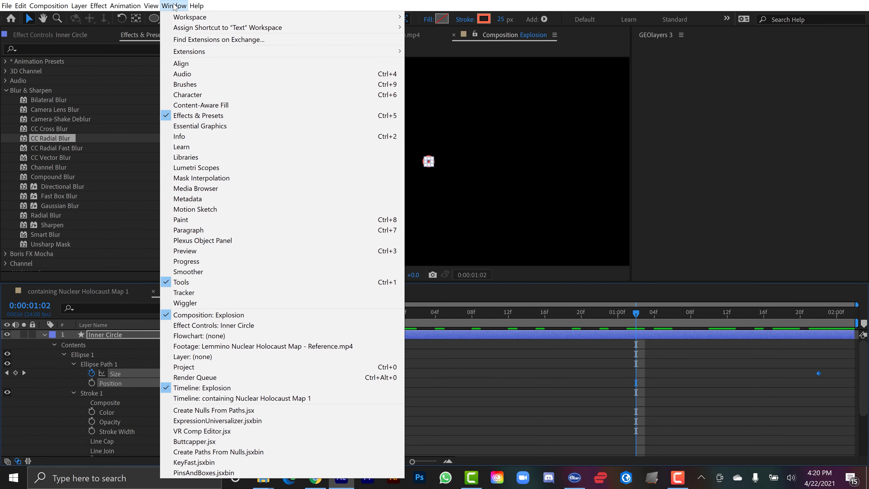
mouse_move(308, 51)
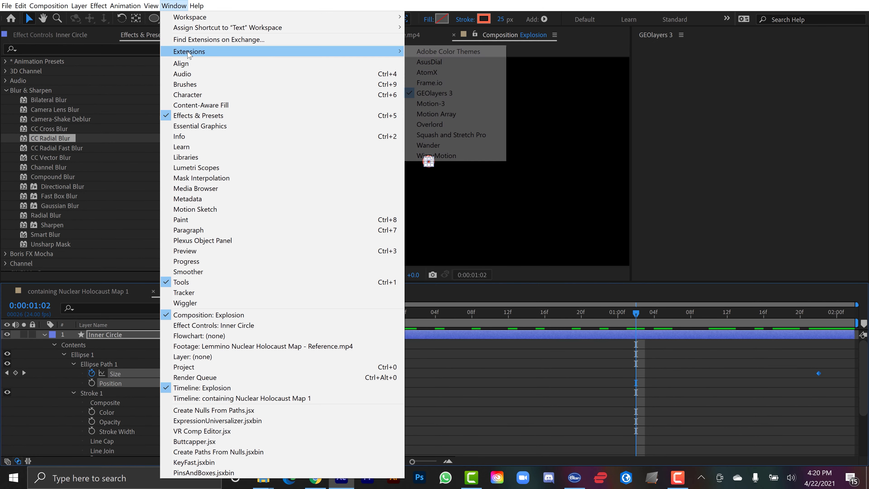
left_click(449, 104)
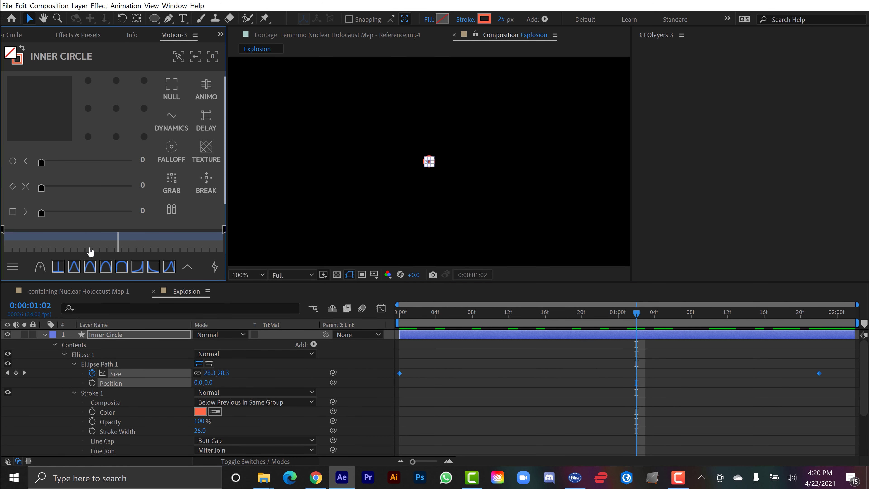
left_click(186, 267)
scroll(100, 207, "down", 6)
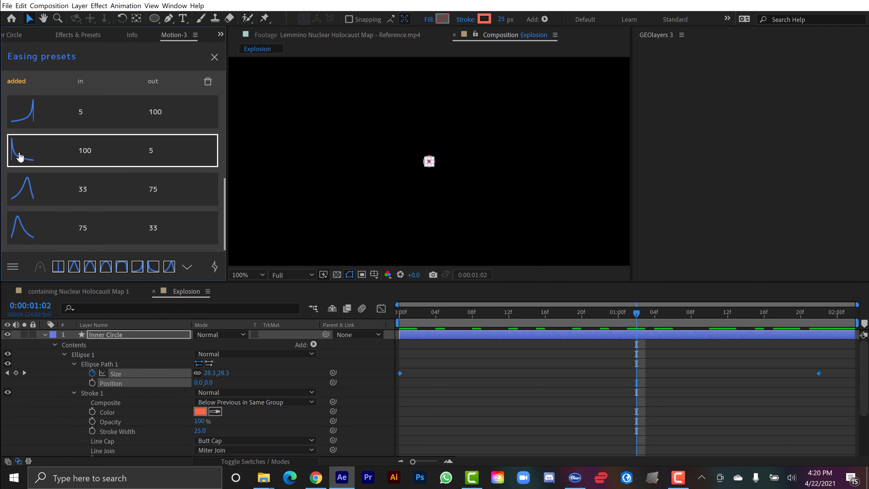
left_click(20, 157)
left_click(713, 369)
left_click_drag(647, 321, 413, 319)
key("Home")
key("space")
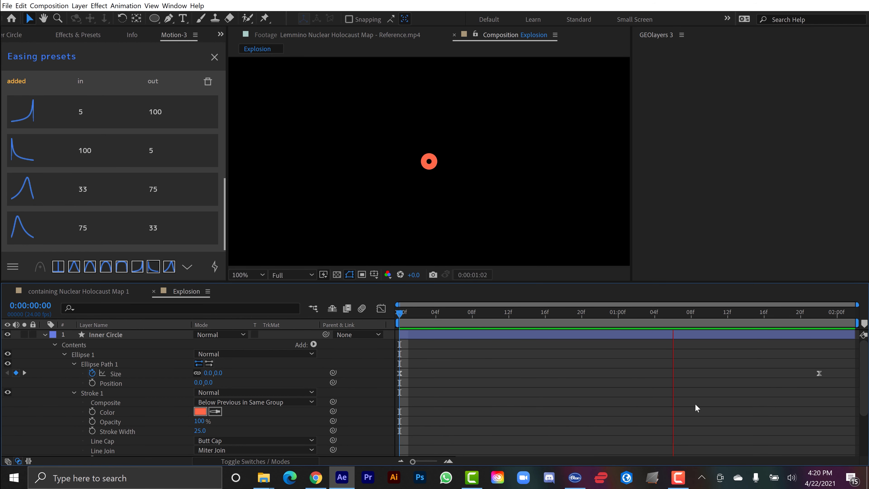
Scrub back through the reference map footage to study how the rings behave
left_click(342, 34)
scroll(479, 160, "up", 2)
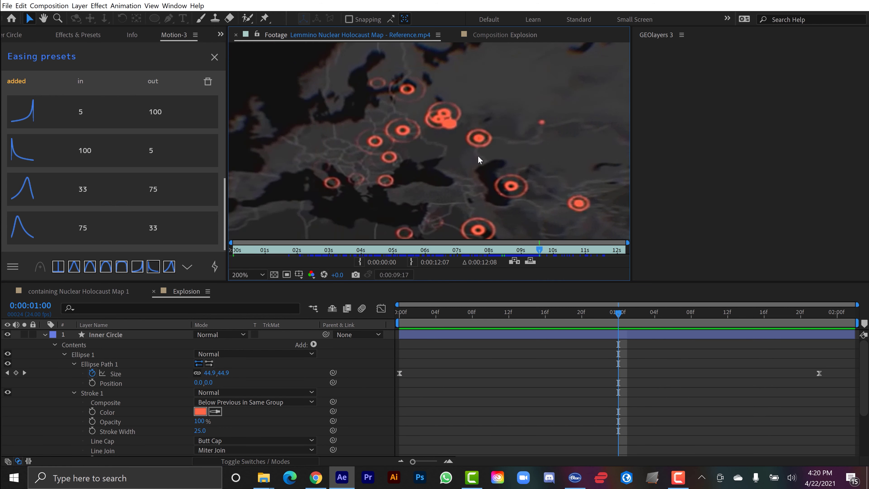
mouse_move(539, 250)
left_mouse_down()
mouse_move(424, 249)
mouse_move(493, 250)
left_mouse_up()
Keyframe Inner Circle's Stroke Width from 25 down to 10 around 1:14, then preview the ring
left_click(92, 430)
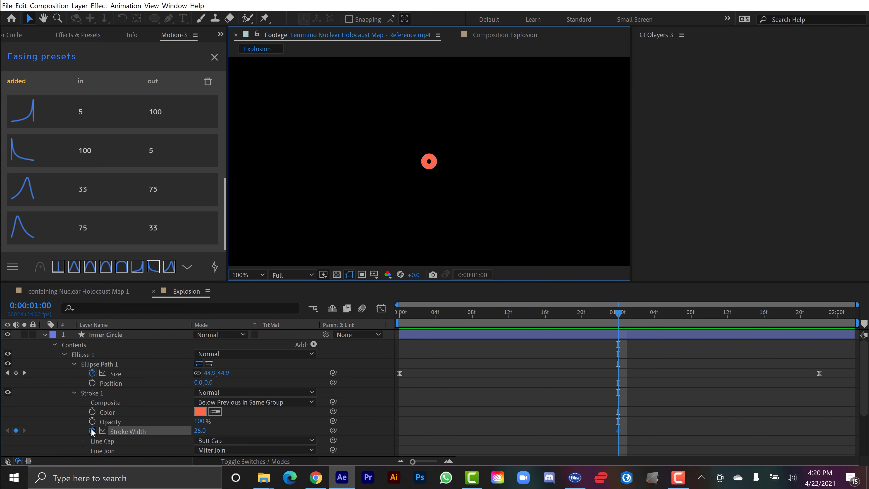
left_click(104, 433)
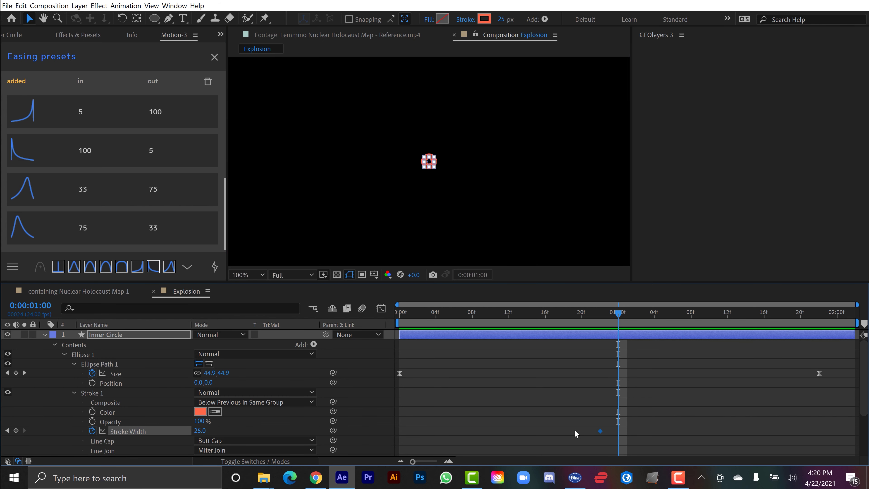
left_click_drag(600, 431, 490, 430)
left_click(745, 312)
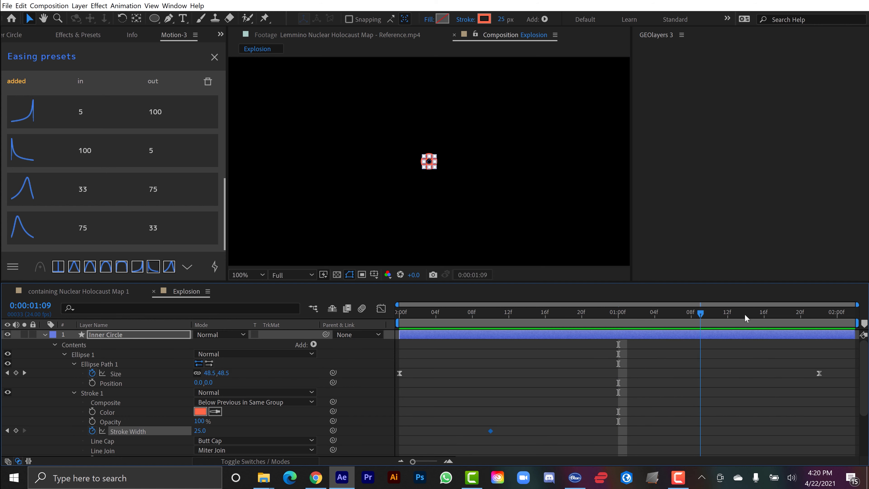
left_click(212, 433)
type("1")
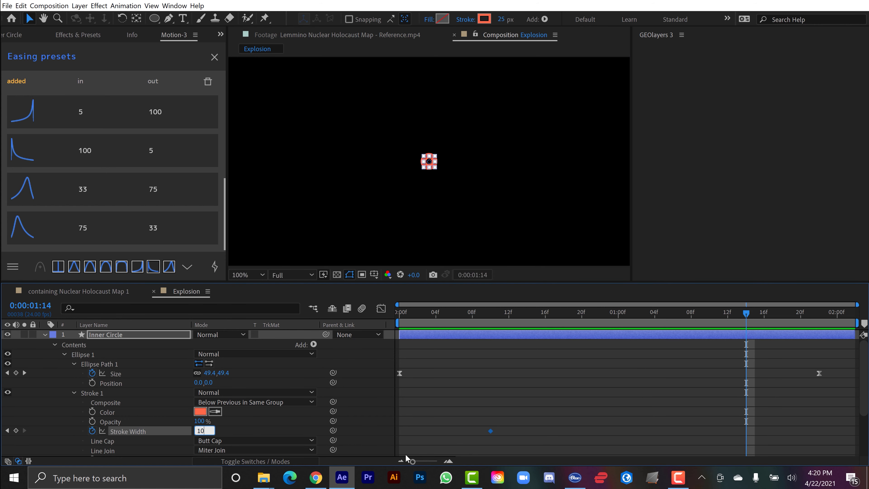
type("0")
key("Return")
left_click_drag(754, 423, 822, 425)
key("space")
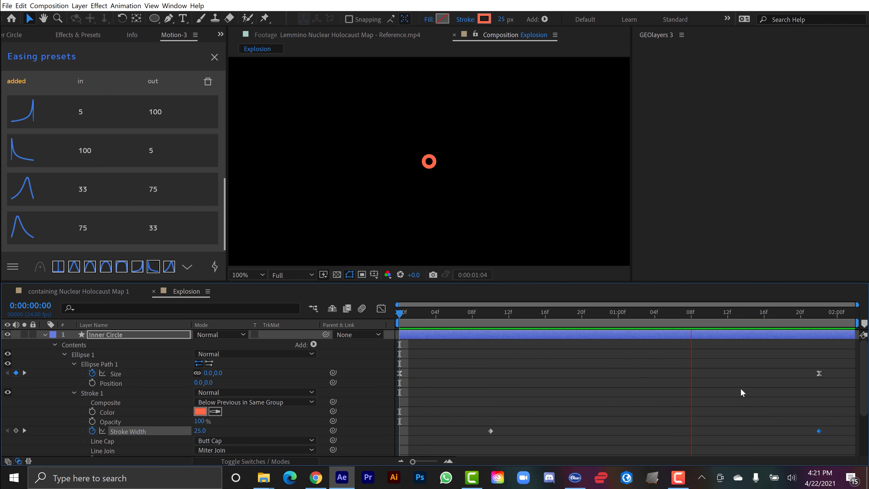
Duplicate the Inner Circle layer and name the copy 'Outer Circle'
key("space")
left_click(101, 330)
key("ctrl+d")
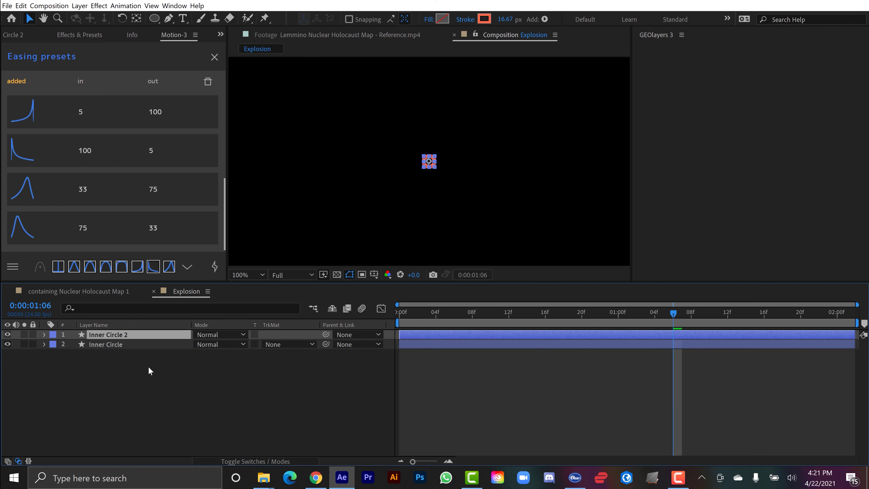
key("Return")
type("Outer Circl")
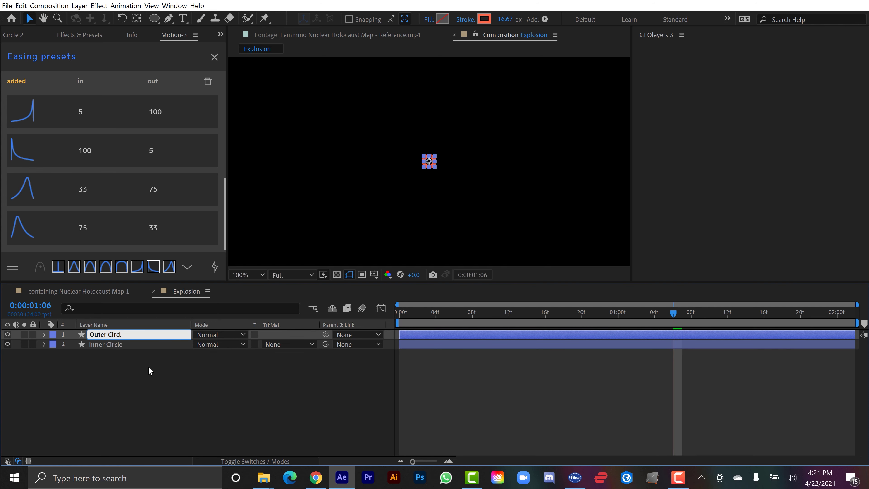
type("e")
key("Return")
Retime Outer Circle's animated keyframes and set its Size to 150
left_click(44, 334)
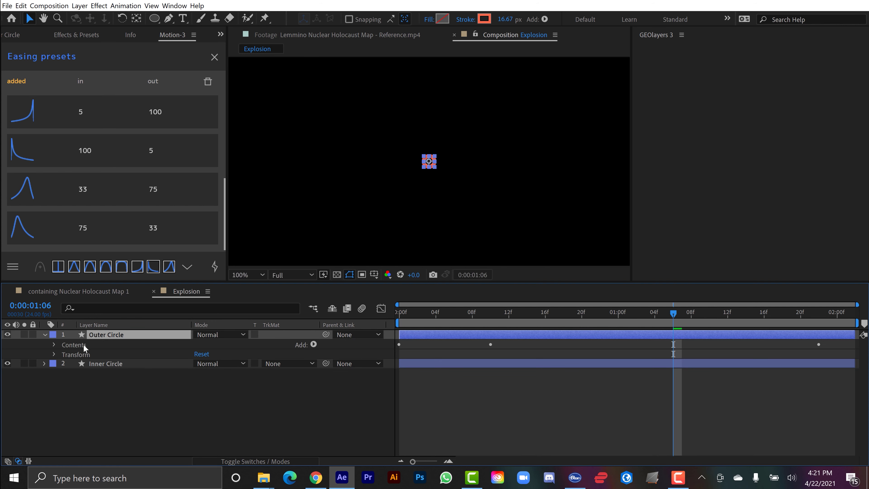
key("u")
mouse_move(825, 339)
left_mouse_down()
mouse_move(814, 358)
mouse_move(820, 350)
mouse_move(627, 347)
left_mouse_up()
left_click_drag(489, 354, 482, 354)
left_click_drag(584, 314, 645, 313)
left_click(265, 397)
left_click(213, 344)
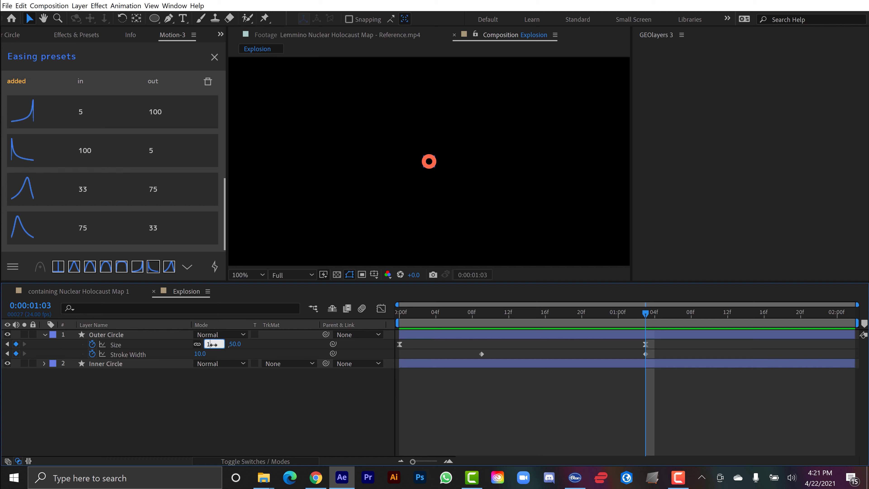
type("150")
key("Return")
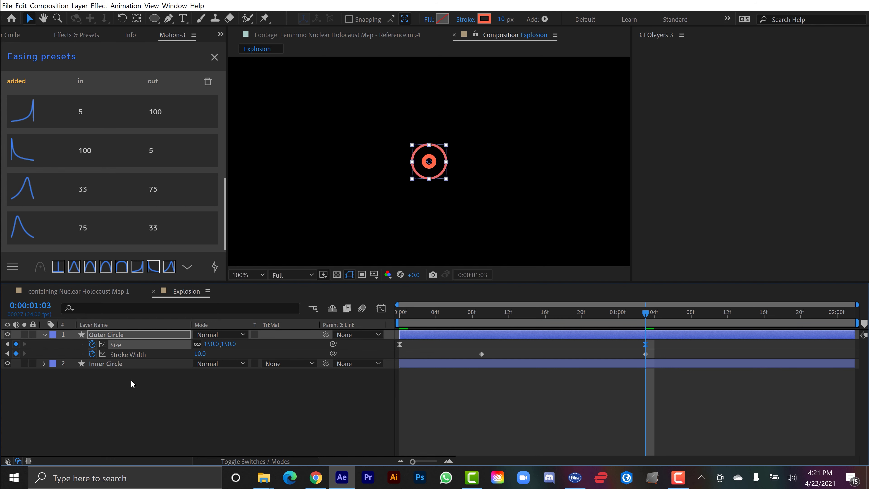
Set Outer Circle's Stroke Width to 15, move its 01:03 keyframes to the comp end, and preview
key("space")
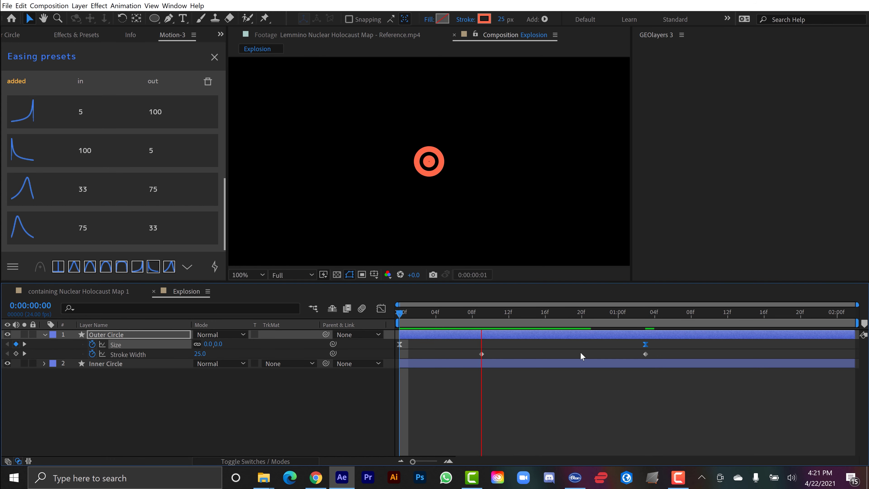
left_click(335, 384)
key("u")
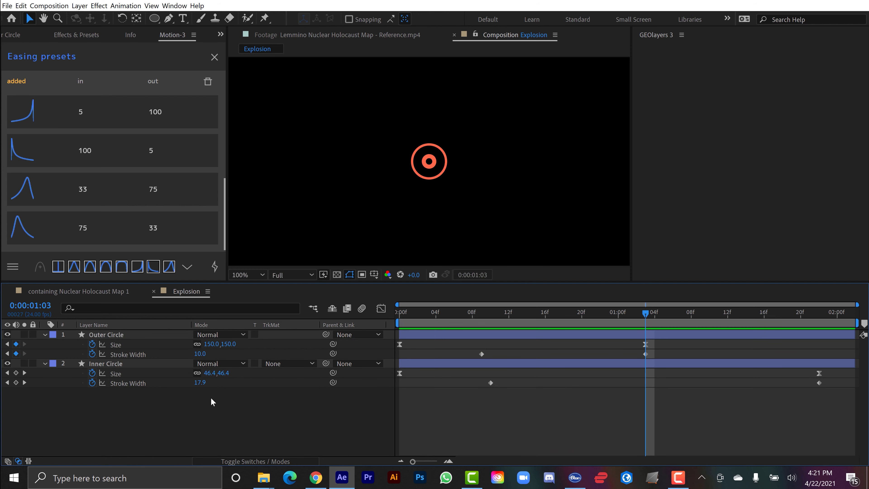
left_click(200, 353)
type("15")
key("Return")
mouse_move(620, 364)
left_mouse_down()
mouse_move(645, 344)
mouse_move(819, 343)
left_mouse_up()
key("space")
key("space")
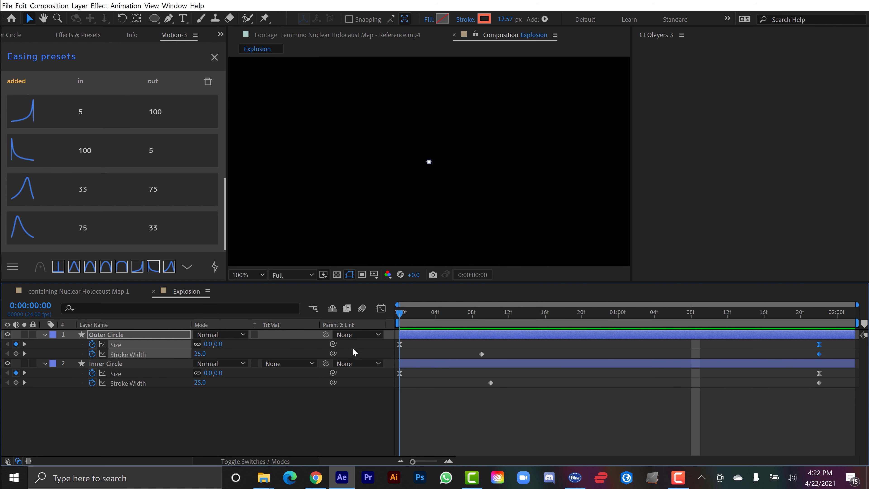
key("Home")
key("space")
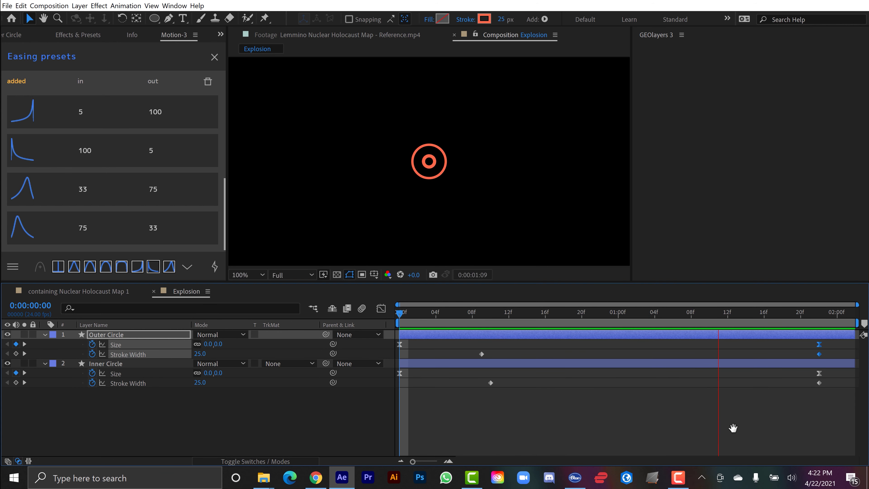
Compare the 15-stroke outer ring against the reference map footage, then return to the Explosion comp
key(".")
left_click(782, 418)
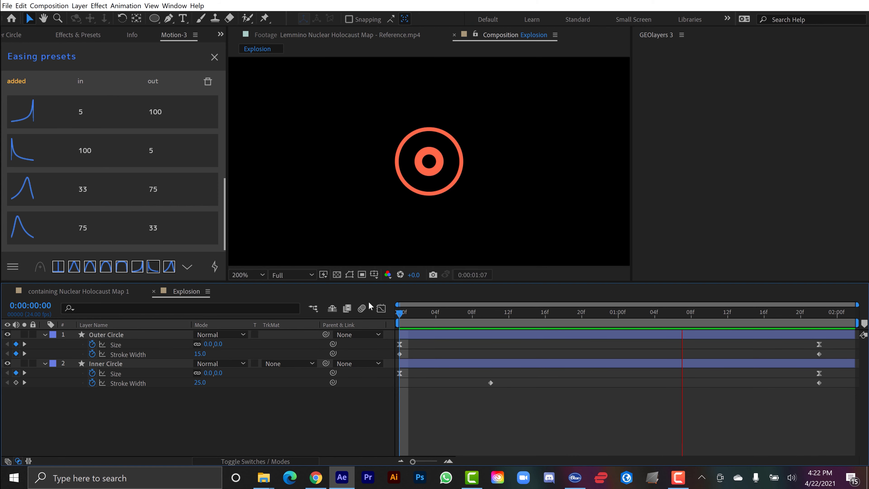
left_click(359, 37)
scroll(421, 183, "up", 2)
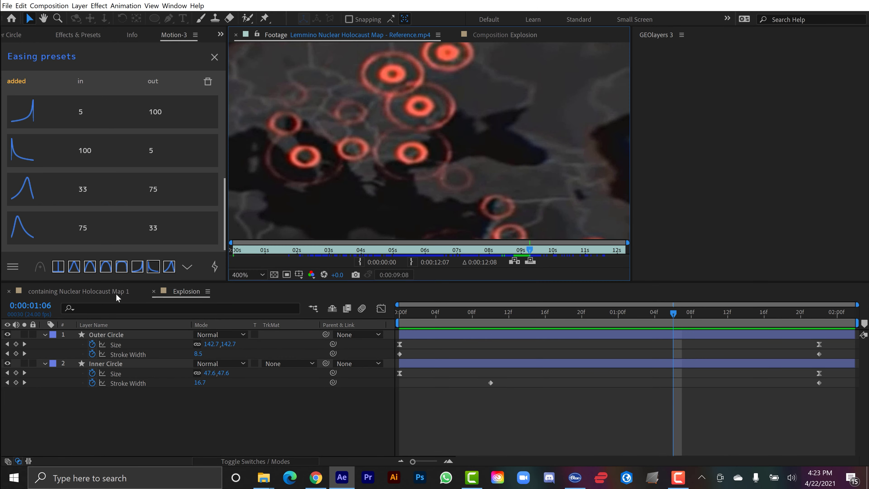
left_click(196, 293)
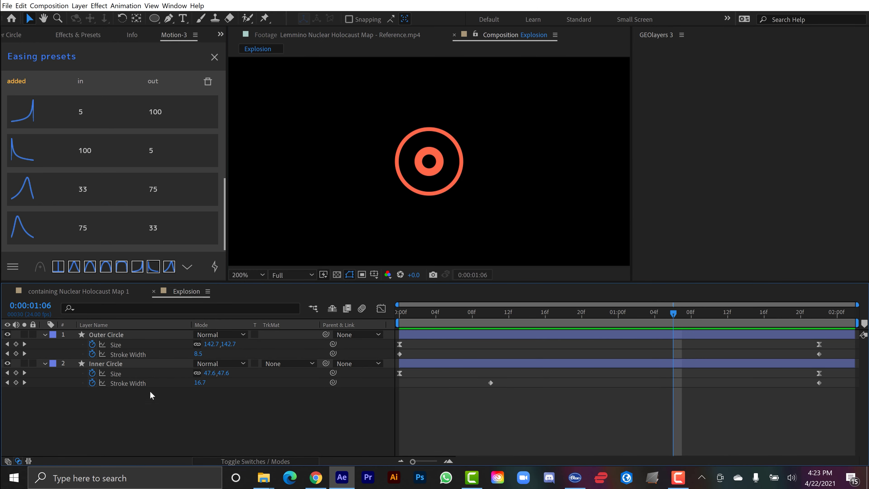
Add a new solid layer named 'Decay' to the Explosion timeline
right_click(108, 406)
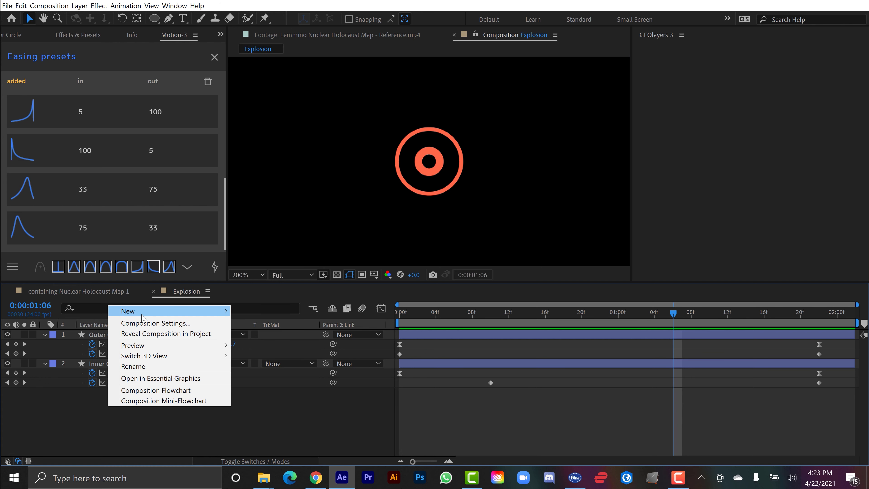
mouse_move(141, 315)
left_click(272, 333)
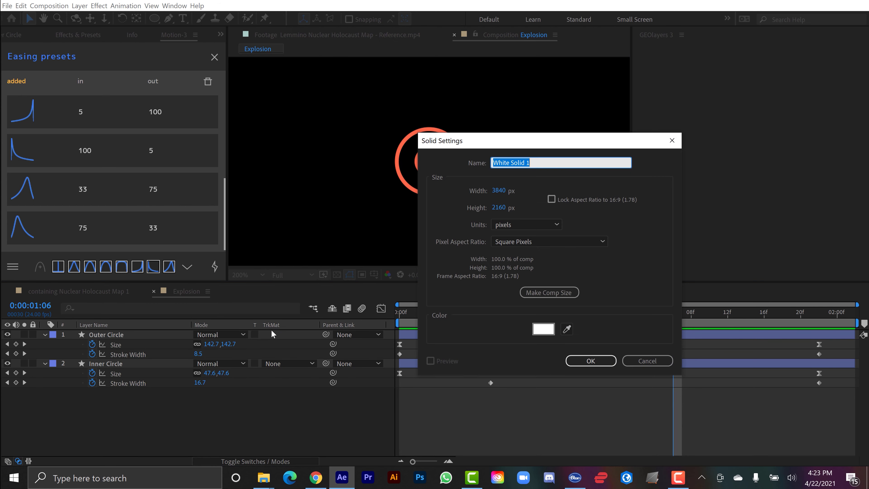
type("Decay")
key("Return")
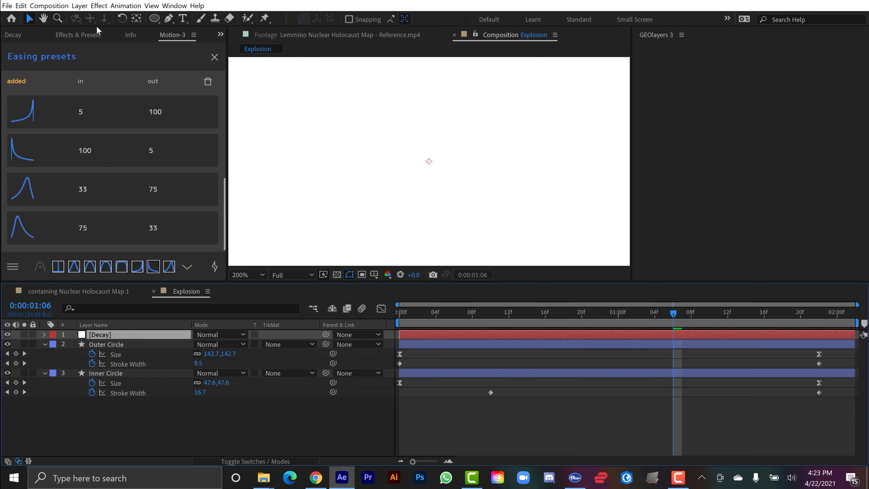
Search Effects & Presets for 'fracta' and apply Fractal Noise to the Decay solid
left_click(86, 33)
left_click(81, 48)
type("fracta")
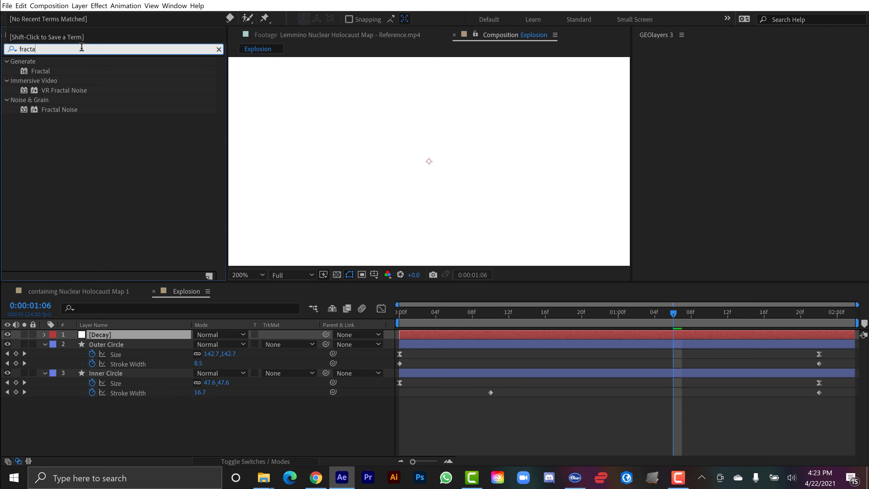
left_click_drag(73, 112, 55, 337)
key("u")
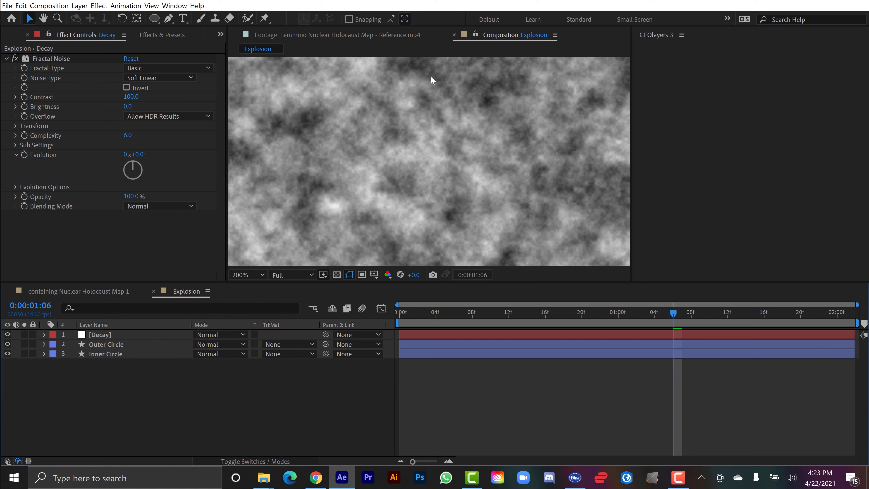
left_click(93, 341)
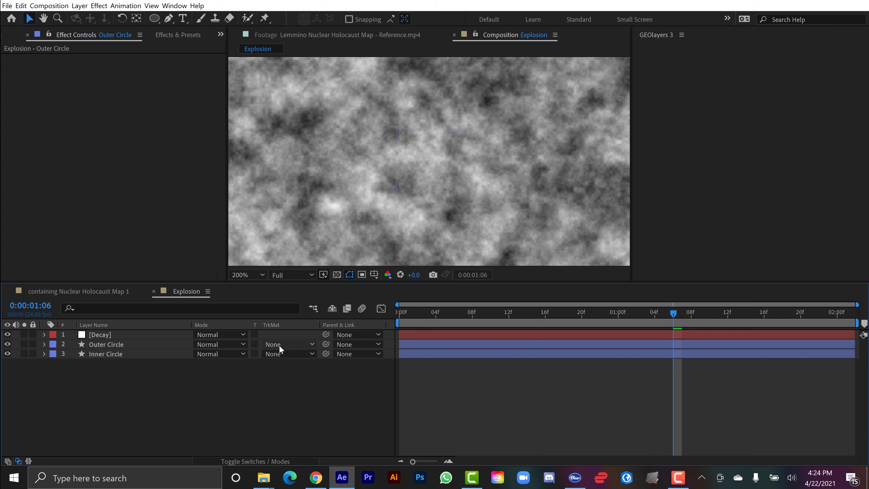
Set Outer Circle's track matte to Luma Matte [Decay]
left_click(106, 345)
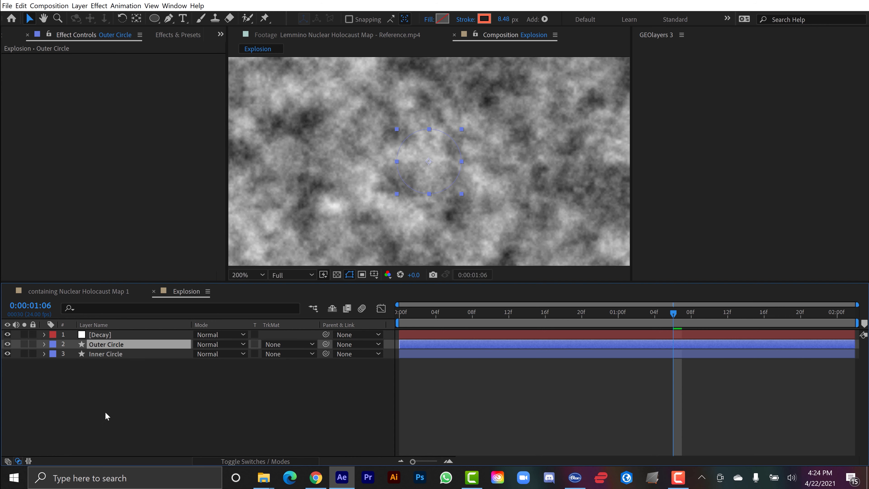
left_click(282, 344)
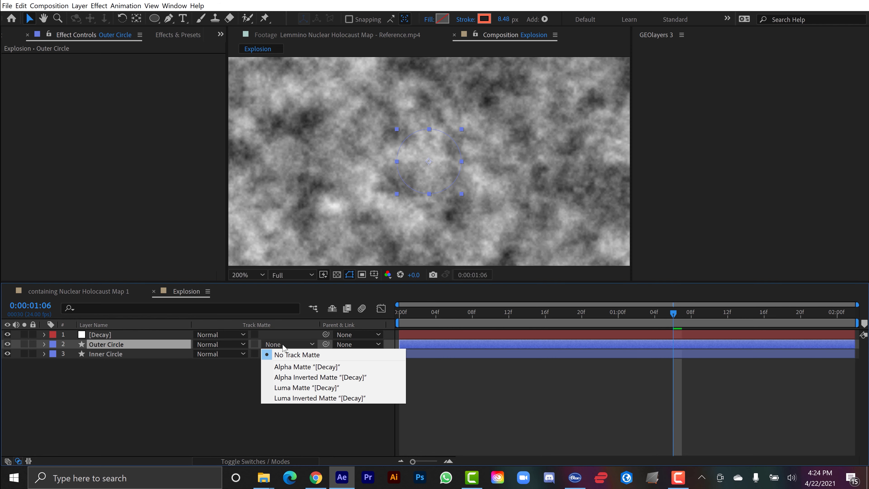
left_click(297, 387)
left_click(299, 383)
scroll(447, 170, "up", 2)
key("h")
left_click_drag(458, 146, 449, 105)
key("v")
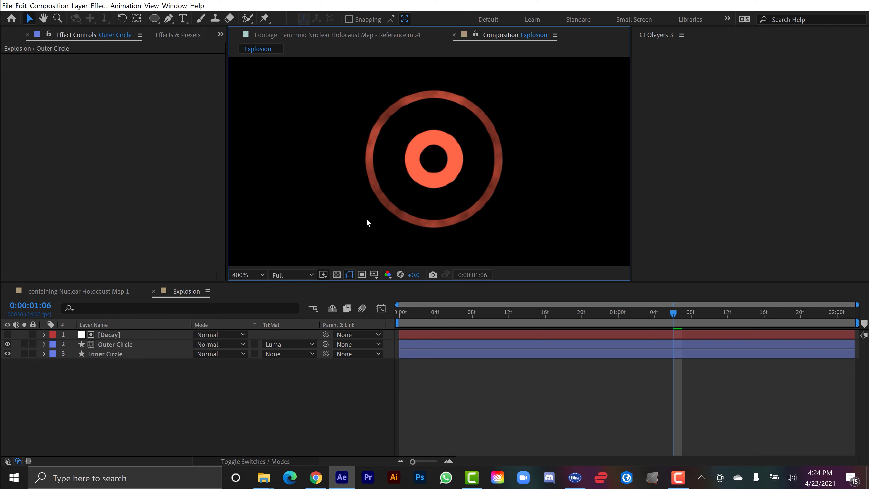
Set Decay's Fractal Type to Strings and its Brightness to 100
left_click(99, 335)
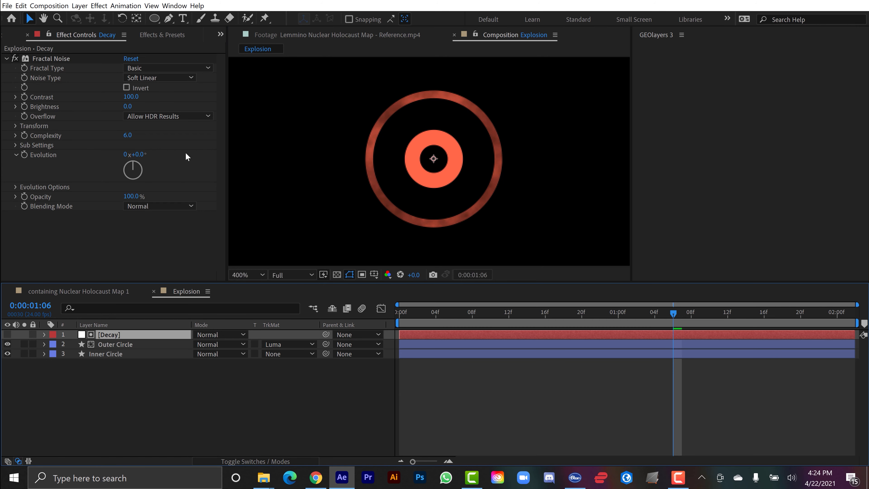
mouse_move(127, 108)
left_mouse_down()
mouse_move(84, 116)
mouse_move(116, 114)
left_mouse_up()
left_click(141, 69)
left_click(153, 241)
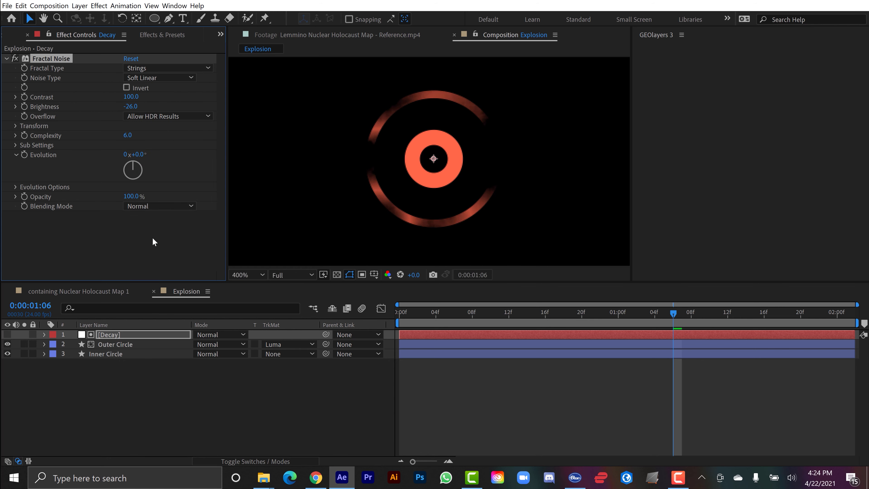
left_click_drag(125, 106, 230, 95)
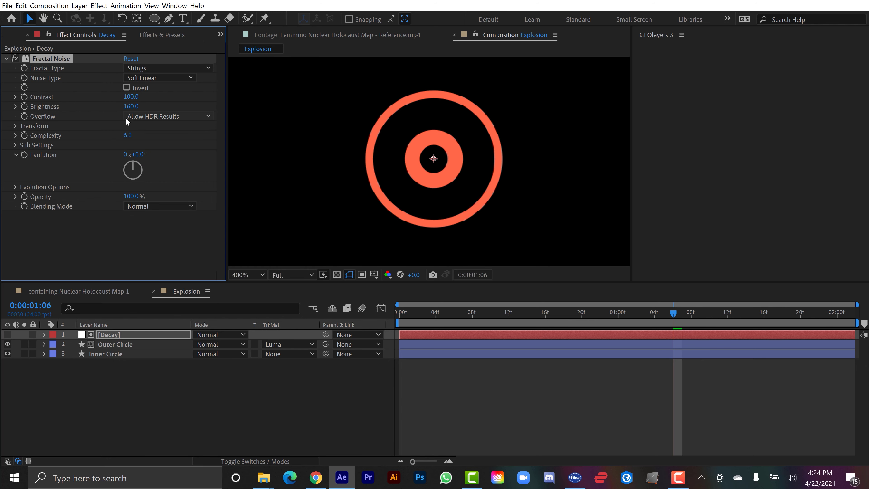
type("1")
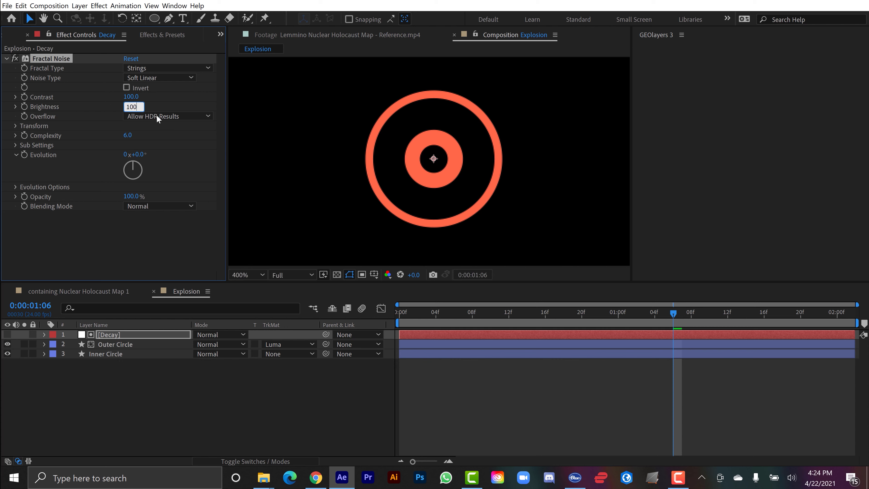
type("00")
key("Return")
key("comma")
Keyframe Decay's Brightness at 100 around 15 frames and -100 at 01:11, then preview the dissolve
left_click_drag(610, 322, 544, 323)
left_click(22, 107)
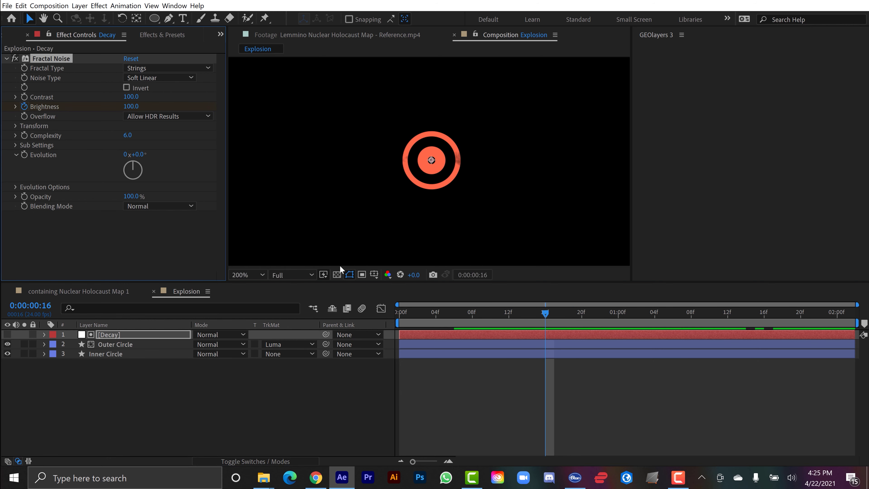
left_click(546, 322)
key("space")
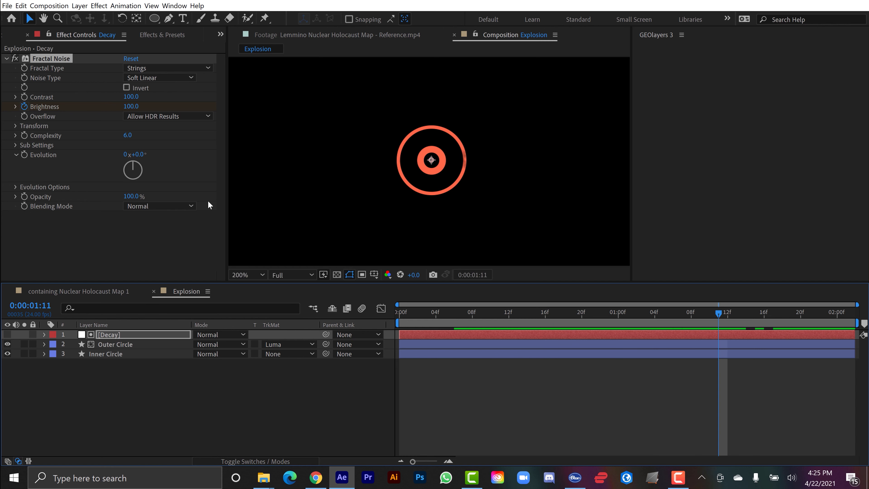
left_click(130, 106)
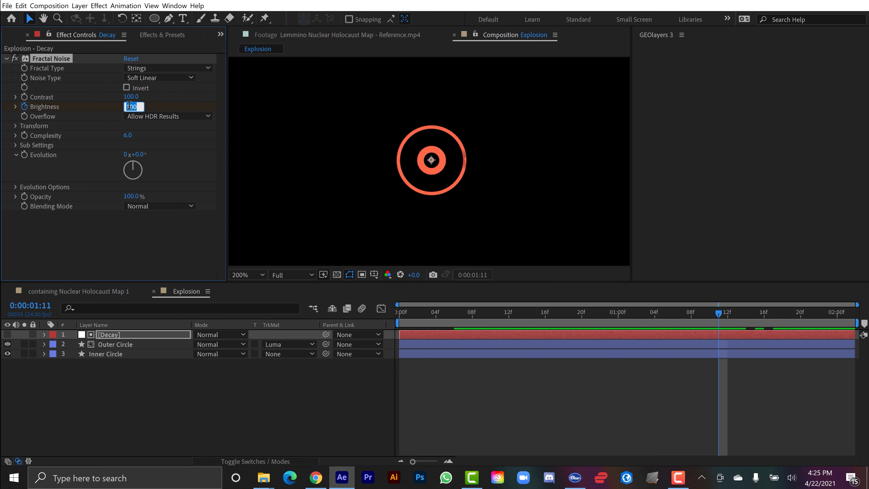
type("-100")
key("Return")
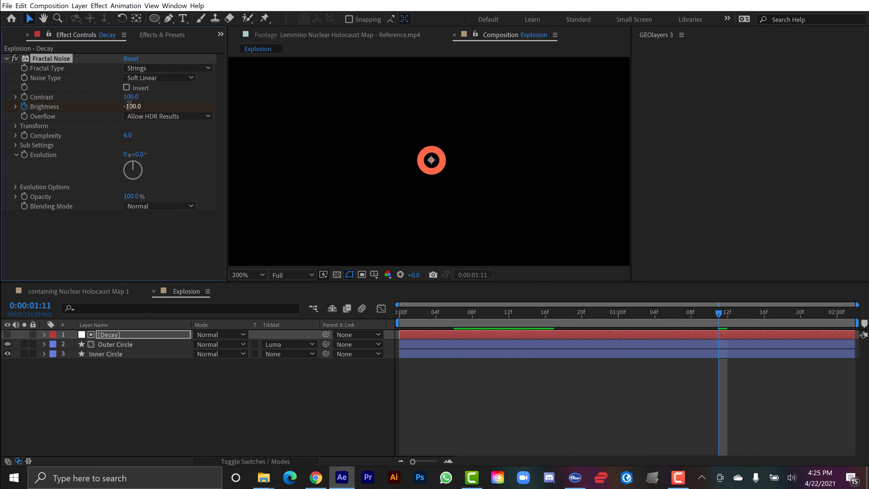
key("u")
key("Home")
key("space")
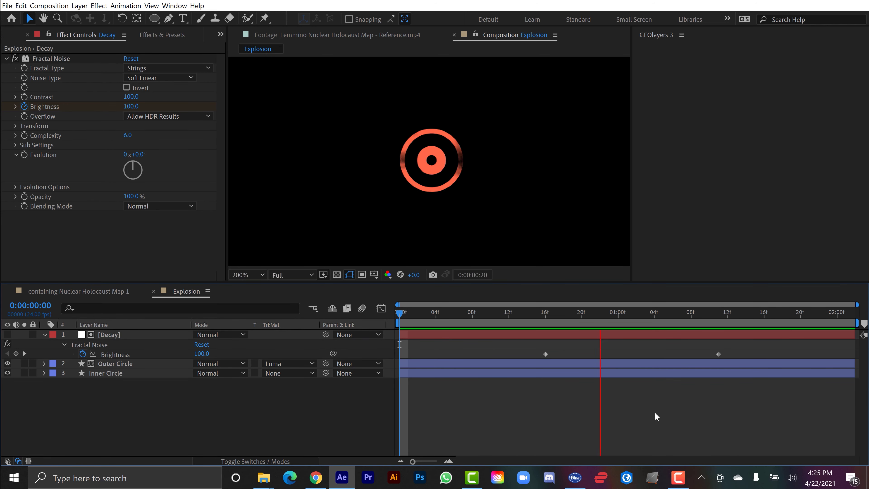
key("space")
key("space")
Duplicate Decay between the circles, rotate its Evolution to 175°, and luma-matte the Inner Circle with it
key("ctrl+d")
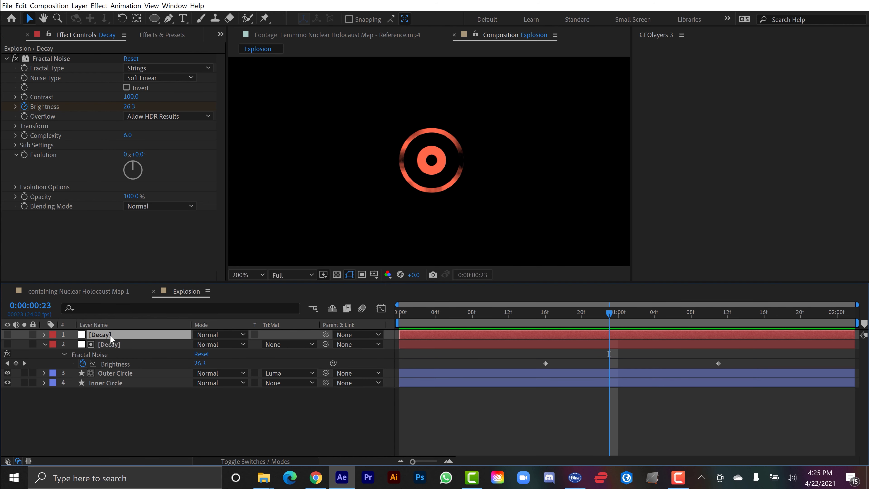
left_click_drag(96, 338, 113, 381)
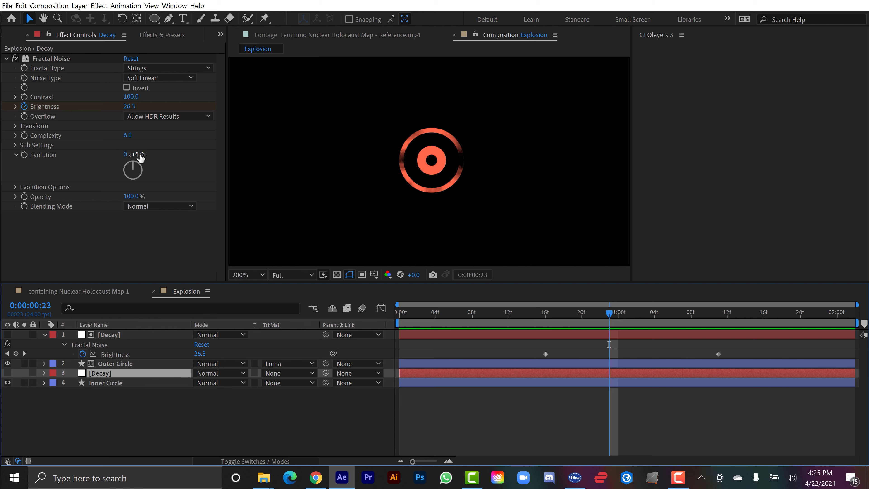
left_click_drag(140, 156, 248, 207)
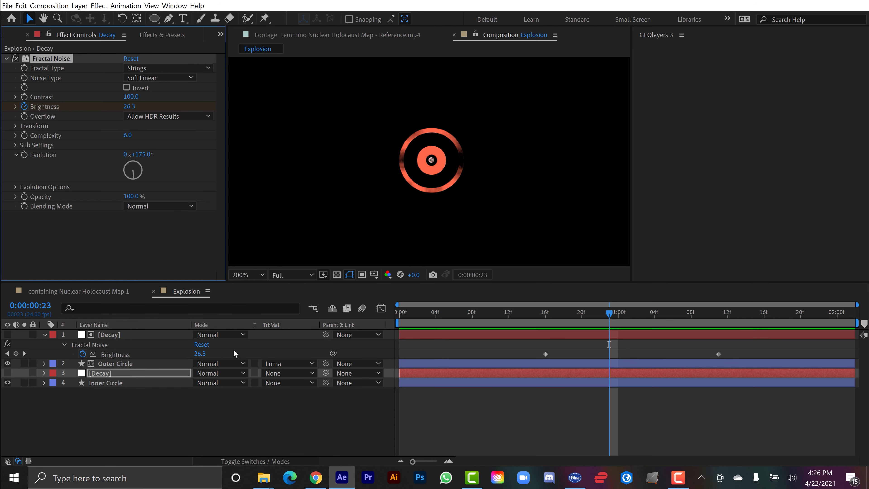
left_click(281, 383)
left_click(295, 427)
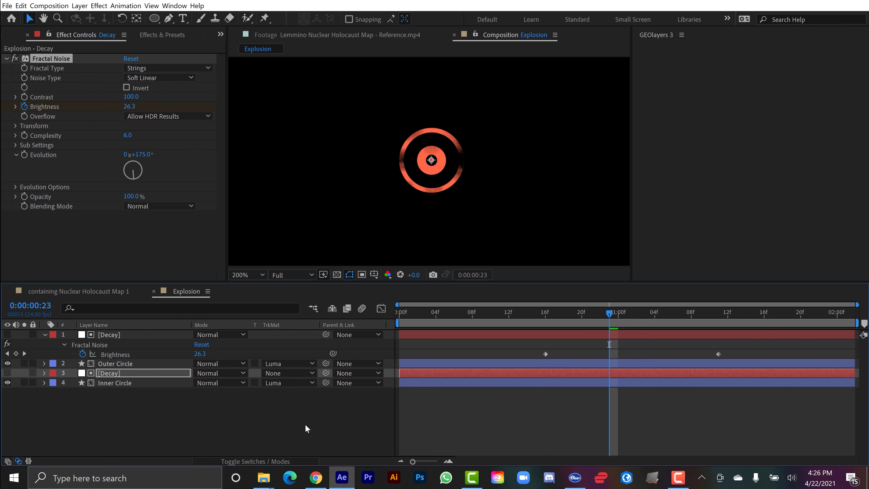
left_click(576, 417)
left_click_drag(623, 316, 673, 303)
Shift the second Decay's Brightness keyframes later, to about 1:06–2:00, and preview
left_click(568, 372)
key("u")
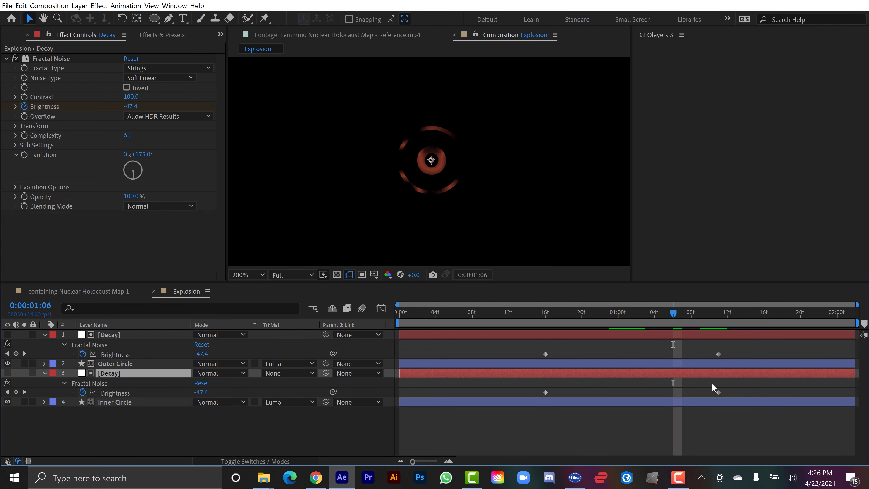
left_click_drag(543, 382, 850, 393)
left_click(721, 439)
key("Home")
key("space")
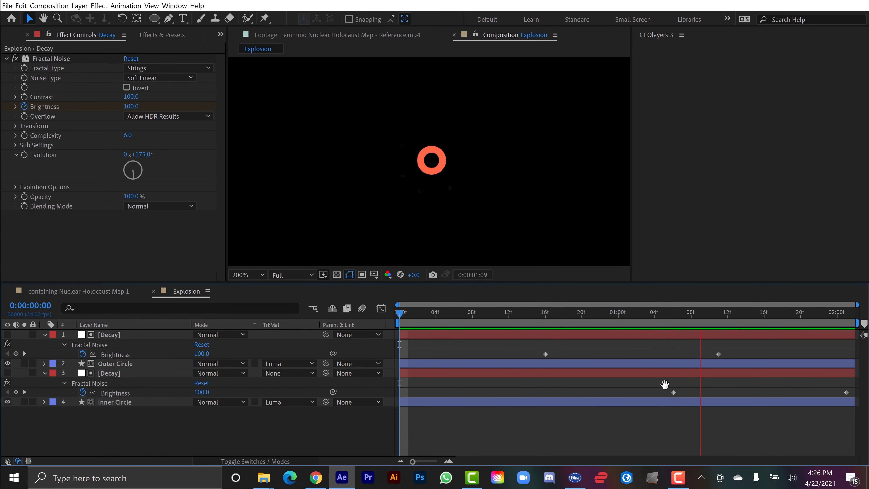
Apply Gaussian Blur from Blur & Sharpen to the Outer Circle with Blurriness 4.0
key("space")
key("u")
left_click(164, 35)
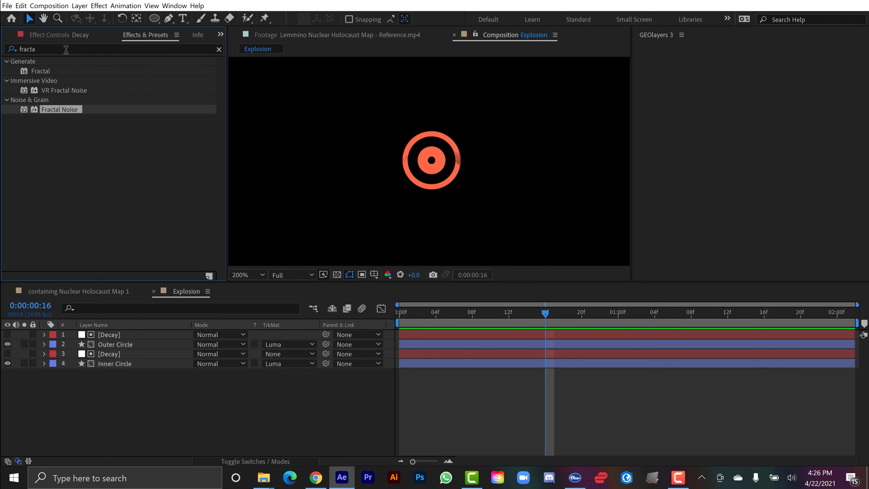
left_click(215, 52)
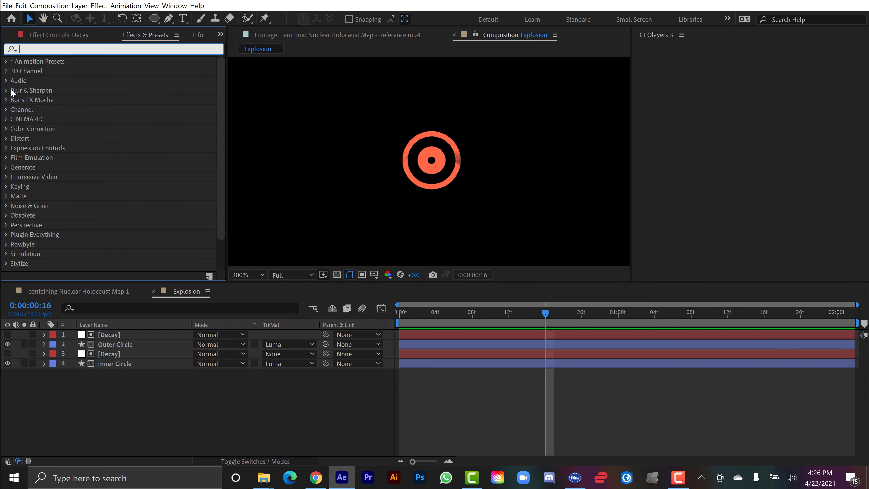
left_click(7, 90)
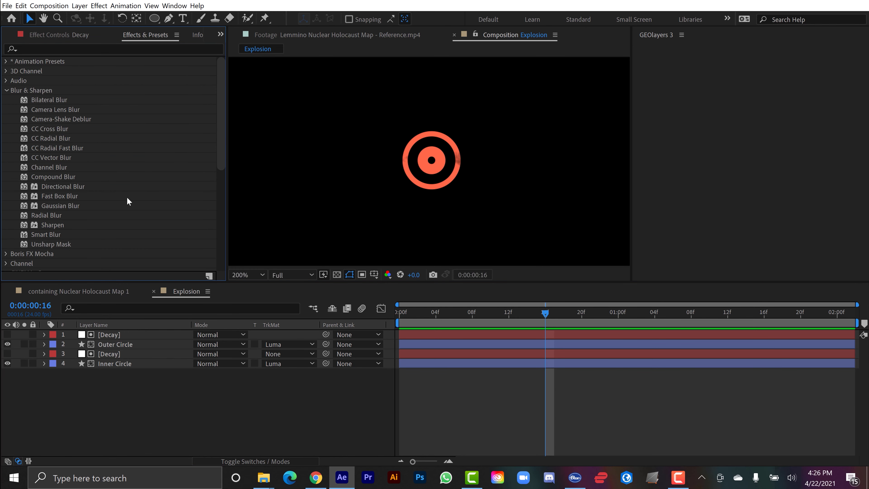
left_click_drag(64, 206, 111, 347)
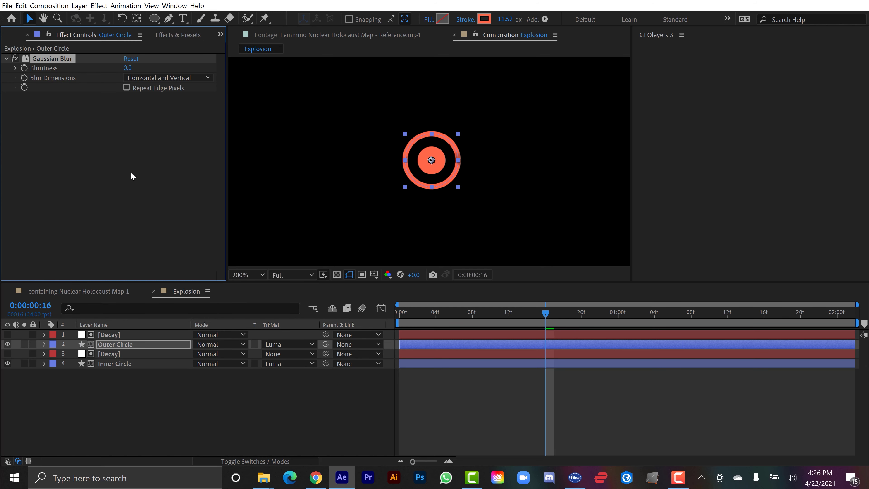
left_click(244, 379)
key("period")
left_click_drag(129, 68, 135, 64)
left_click(148, 206)
Copy the 4.0 Gaussian Blur onto the Inner Circle and preview the blurred explosion
left_click(68, 58)
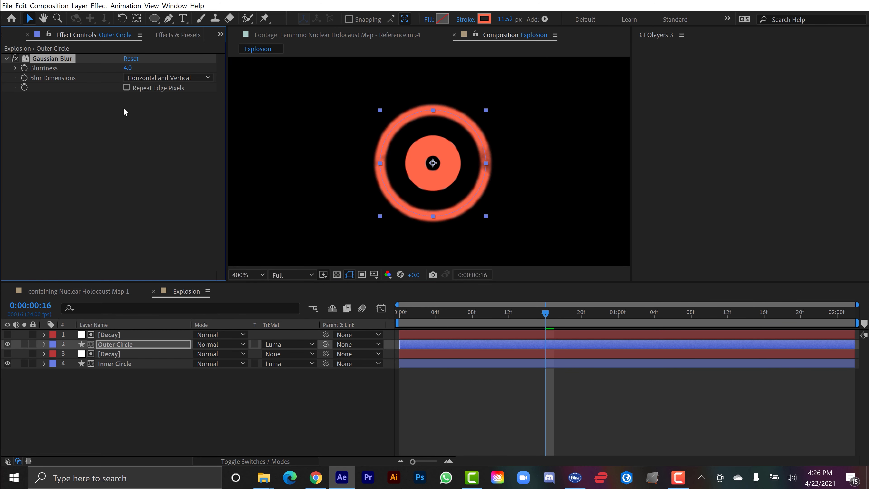
left_click(105, 363)
key("ctrl+v")
left_click(233, 407)
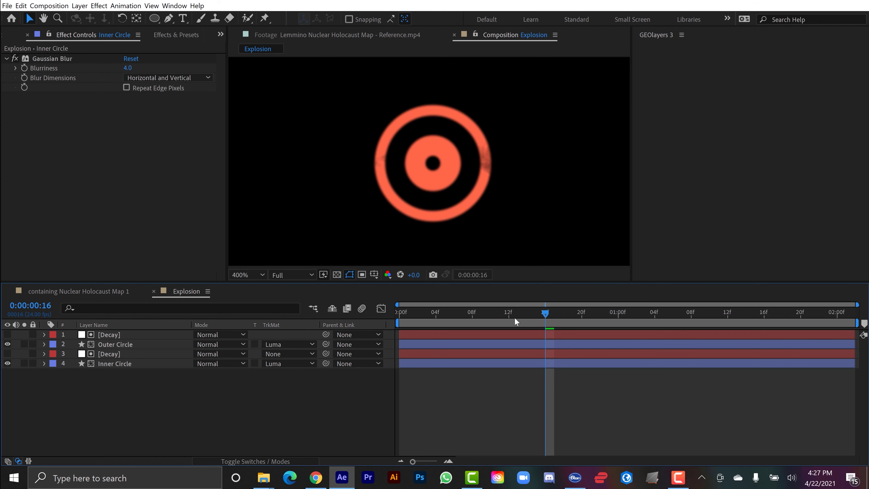
key("comma")
key("comma")
key("comma")
key("space")
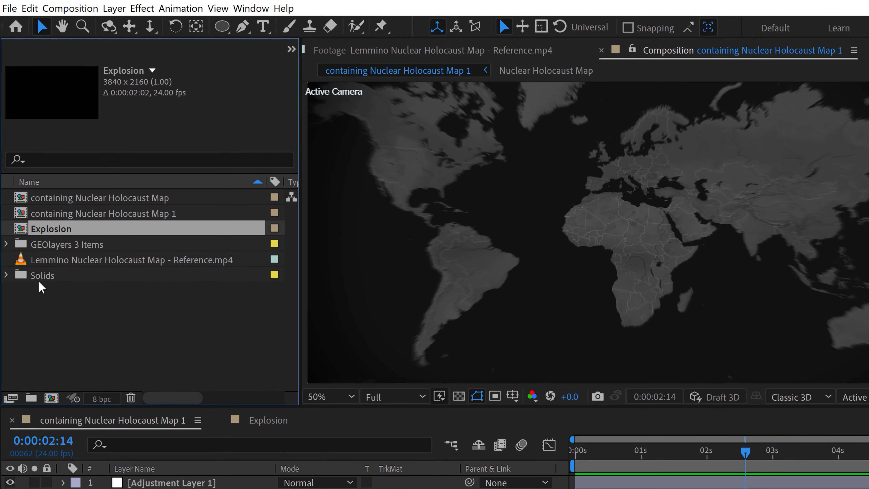
Expand GEOlayers 3 Items, browse the label template gallery, and drag Explosion into Label Templates
left_click(7, 244)
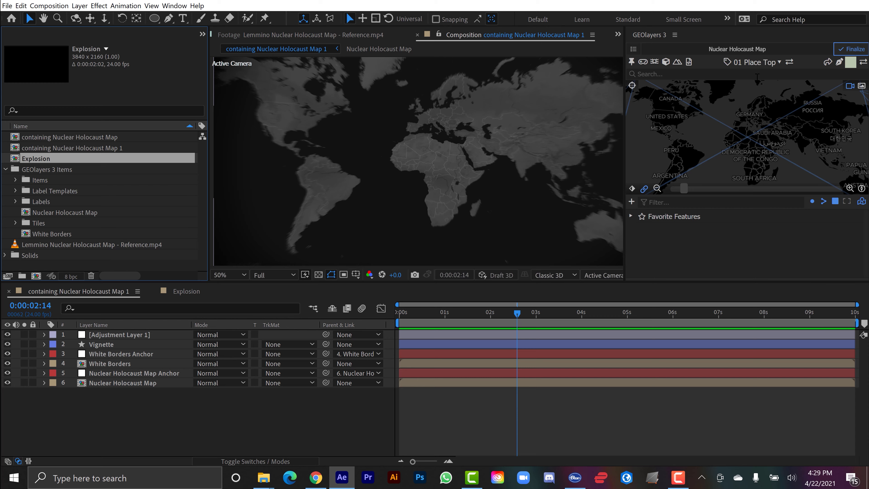
left_click(757, 62)
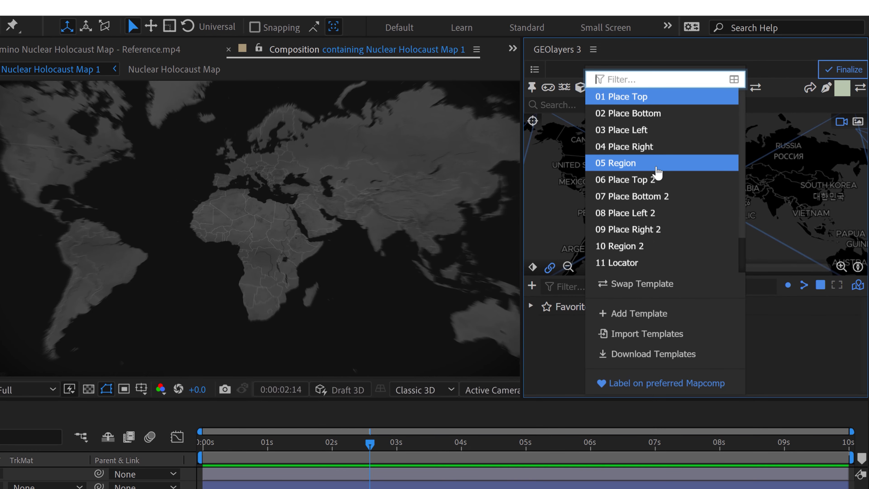
scroll(667, 192, "down", 2)
scroll(669, 208, "up", 2)
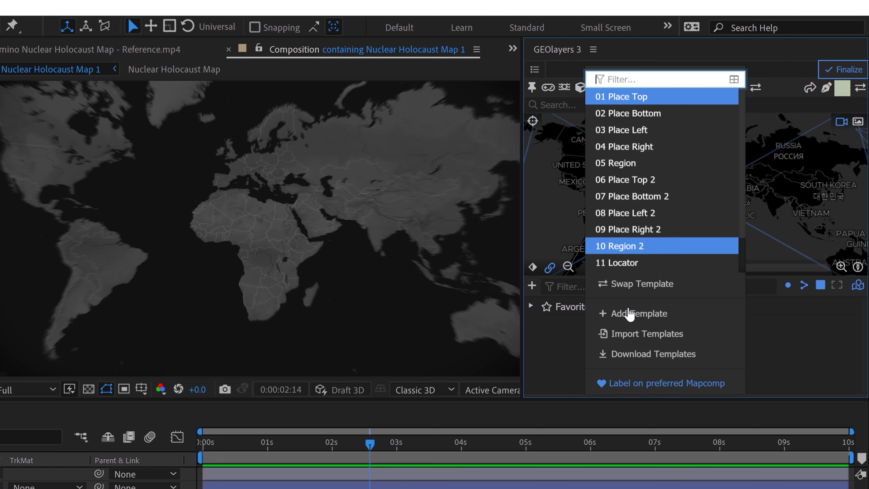
scroll(669, 246, "down", 2)
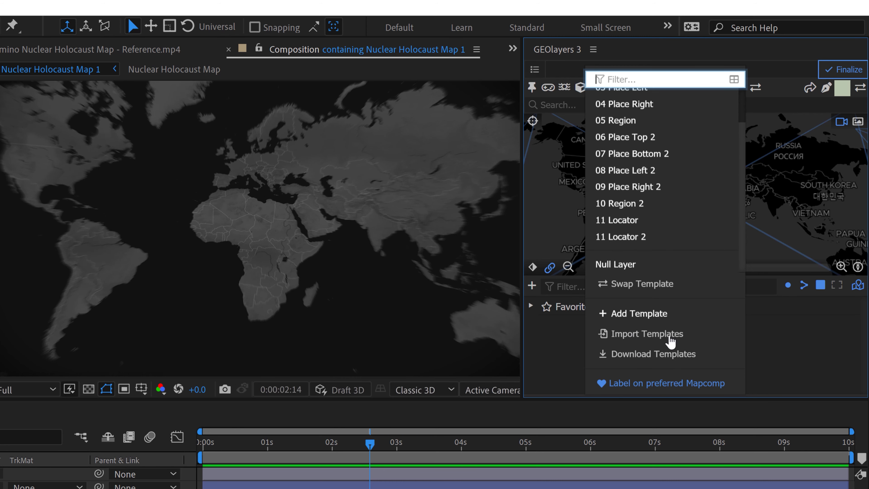
left_click(669, 355)
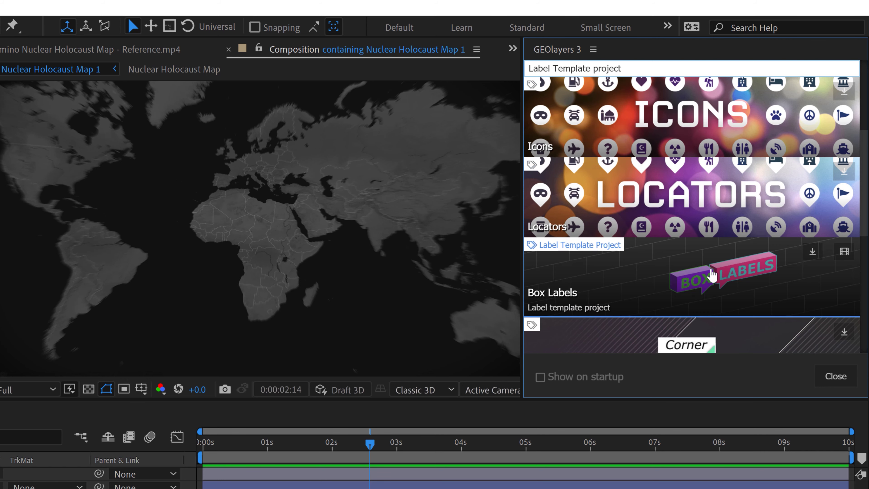
scroll(716, 272, "down", 3)
scroll(727, 275, "up", 5)
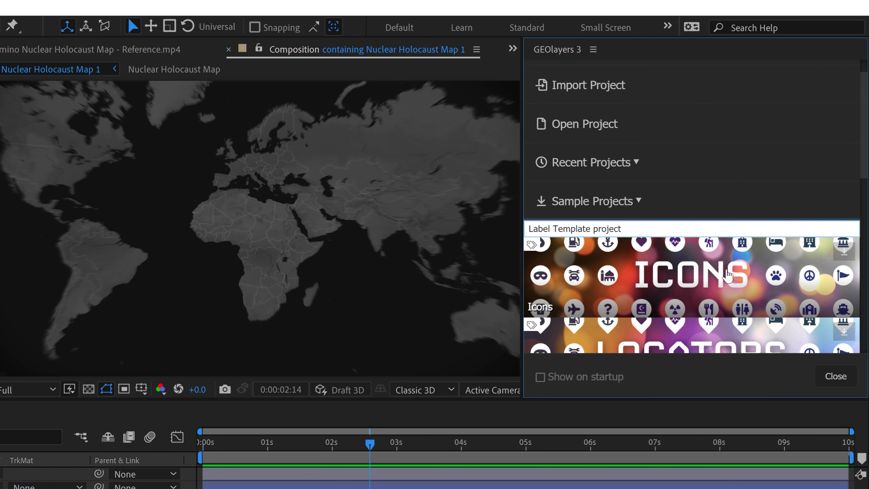
scroll(832, 348, "up", 1)
left_click(836, 377)
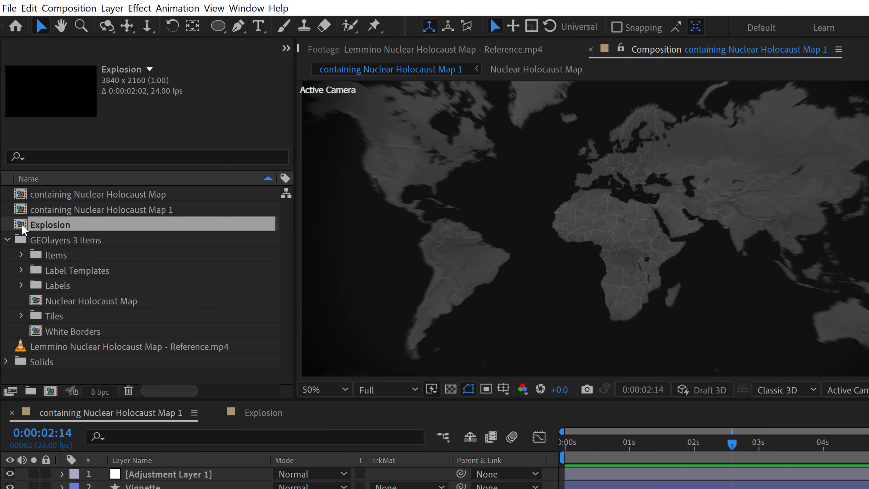
left_click_drag(22, 230, 58, 272)
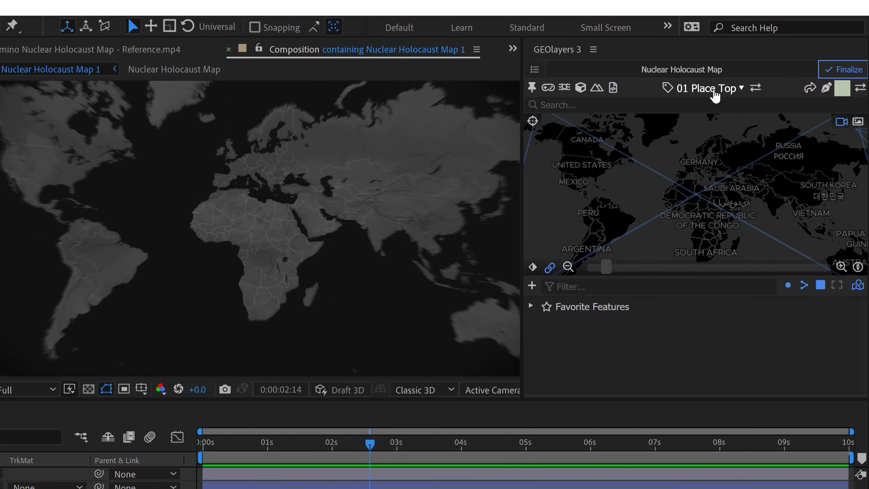
Search 'district of columbia' in GEOlayers 3 and add an Explosion-template label at Washington
left_click(830, 88)
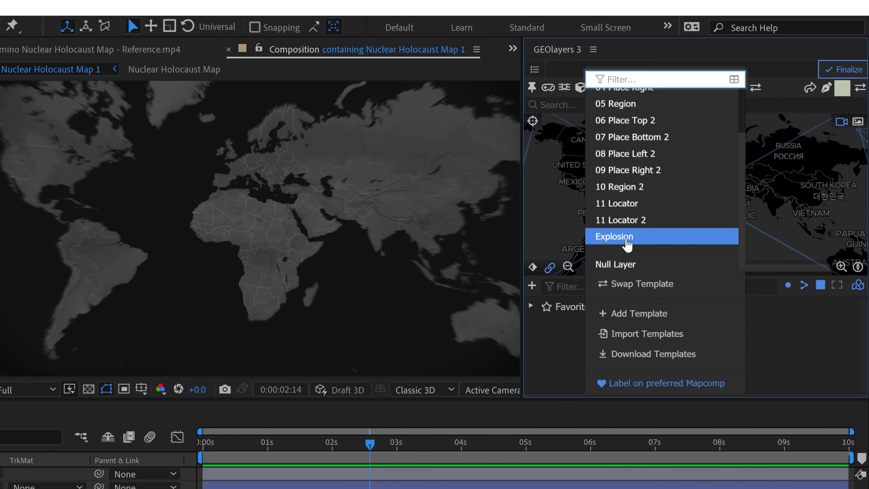
left_click(783, 354)
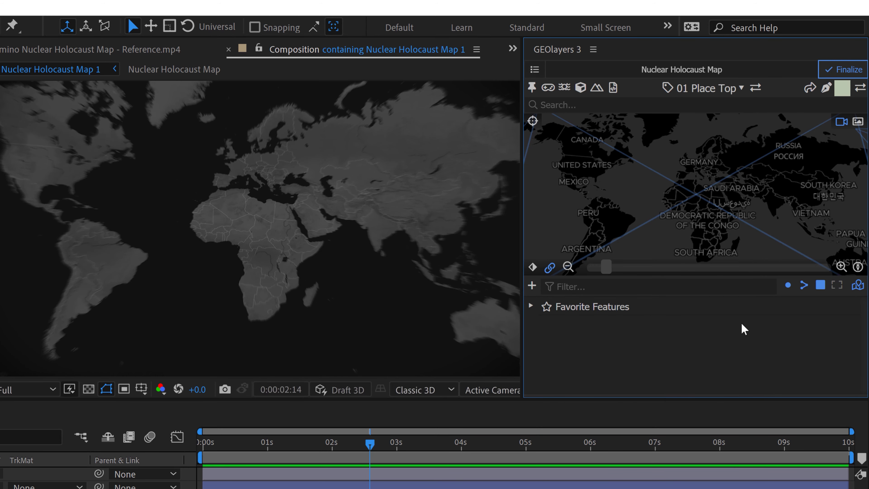
left_click(614, 105)
type("district of")
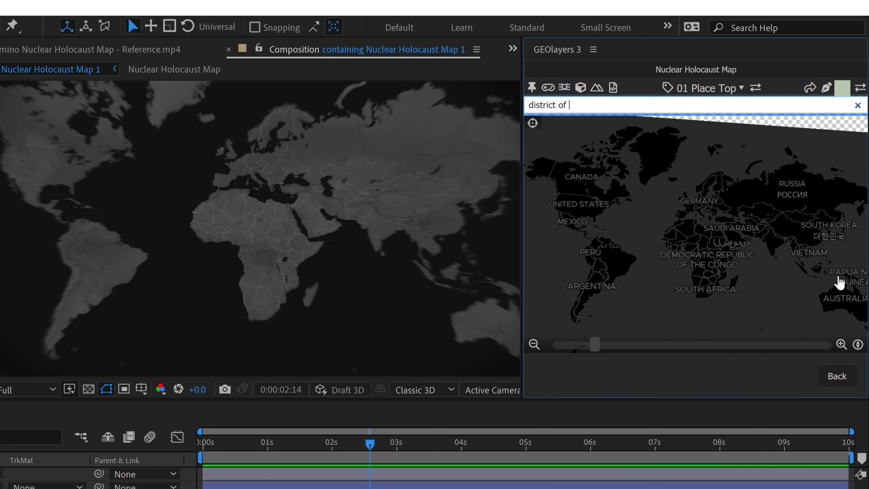
type(" colu")
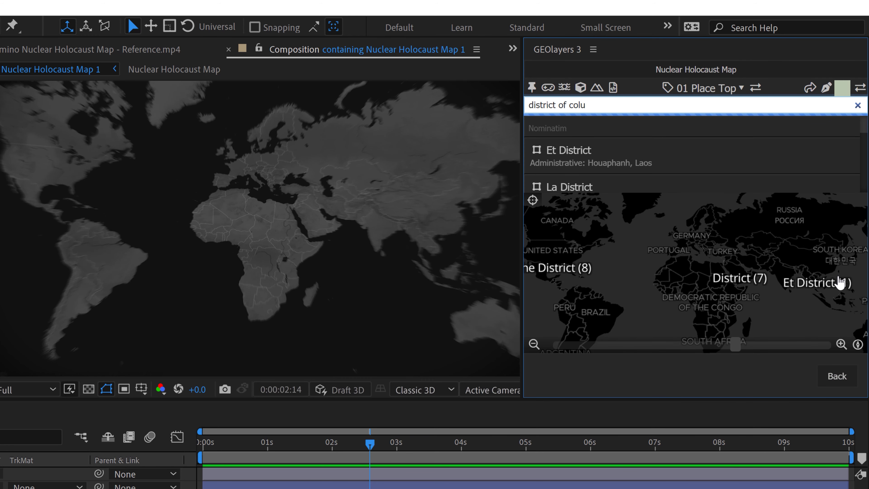
type("mbia")
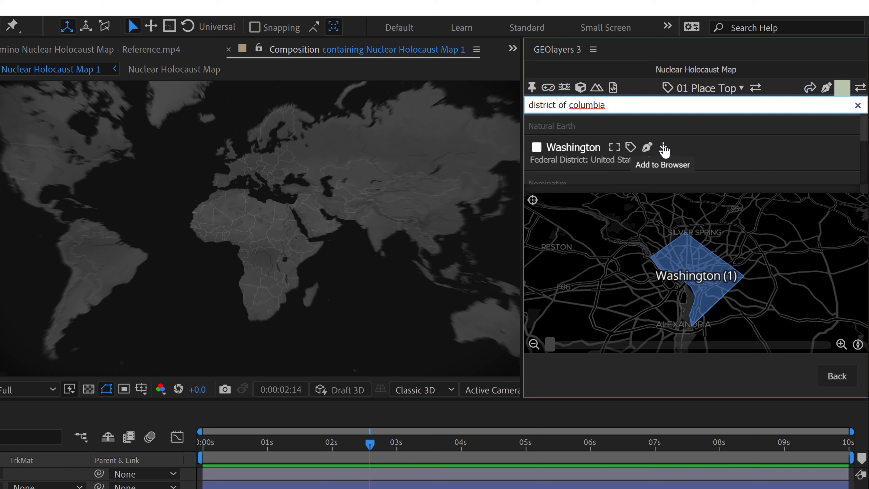
left_click(730, 88)
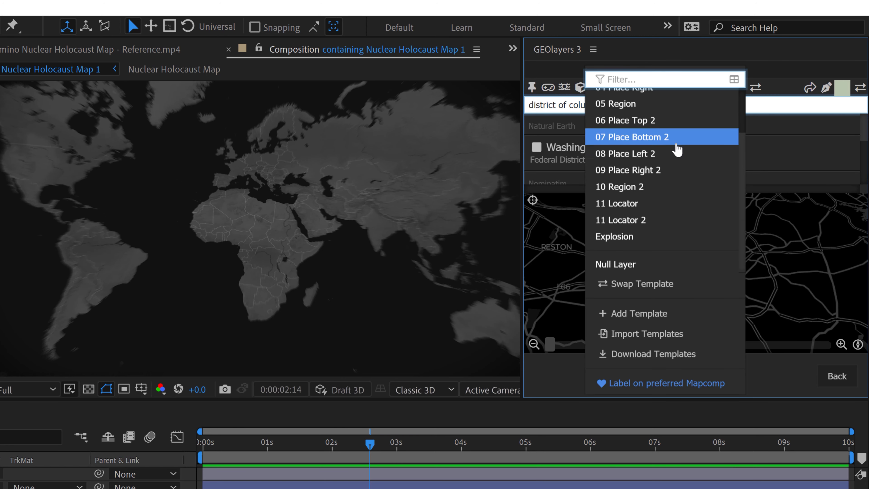
left_click(624, 237)
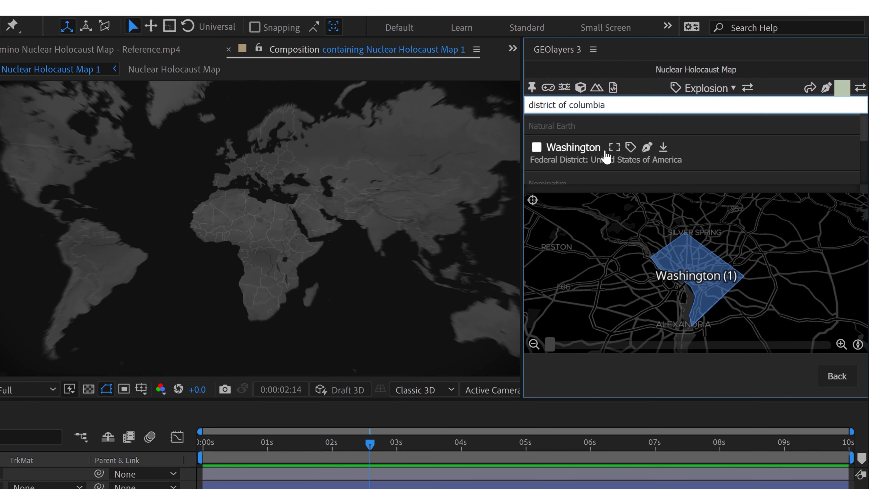
left_click(629, 149)
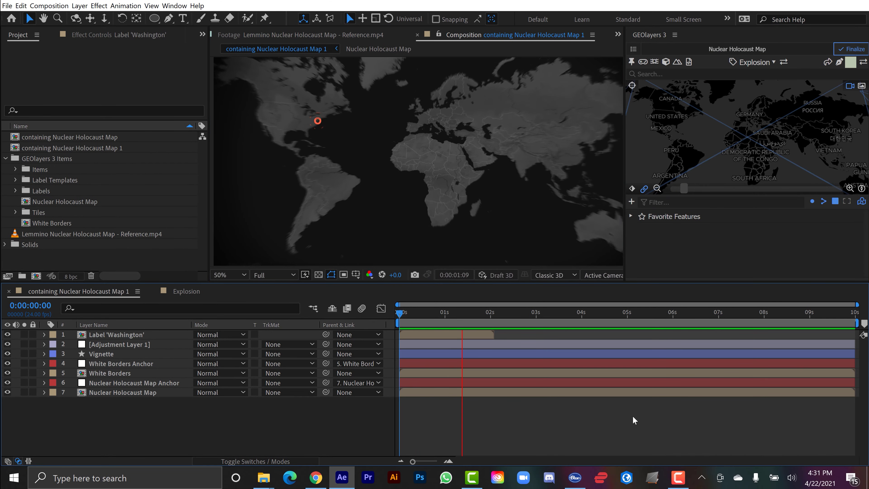
Select the Label 'Washington' layer and enable Rotate with Map in its effect settings
key("space")
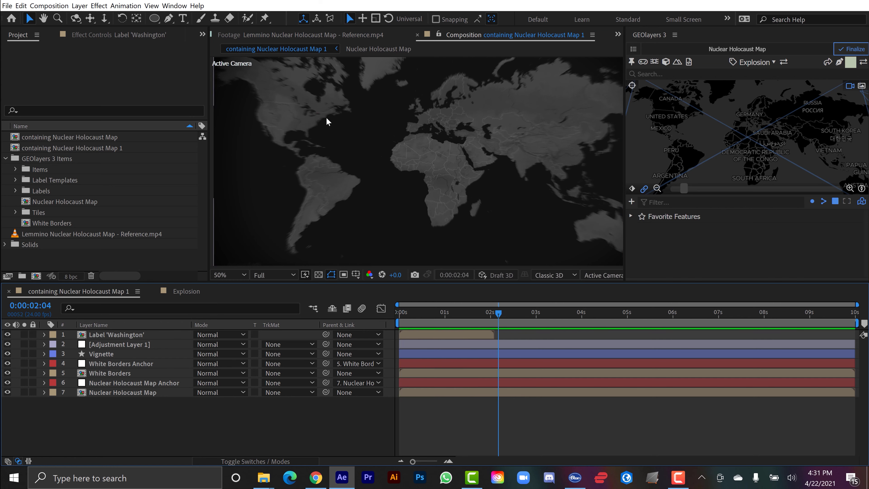
left_click(435, 315)
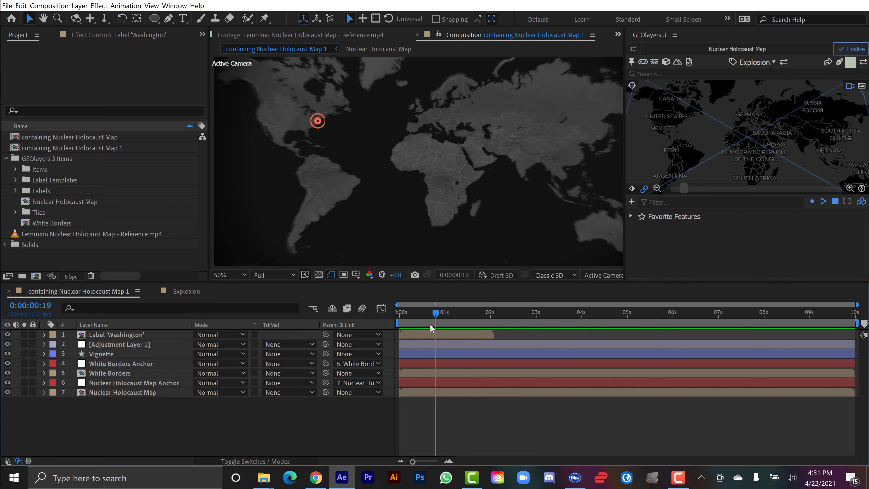
left_click(420, 334)
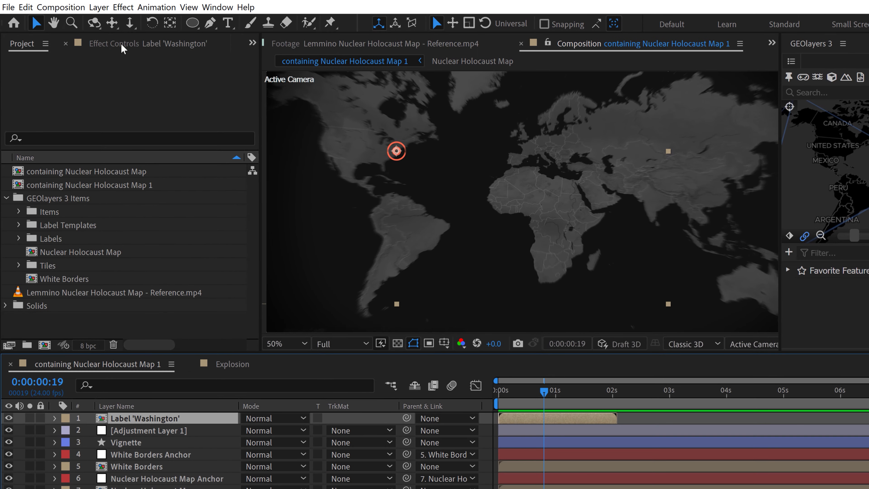
left_click(122, 46)
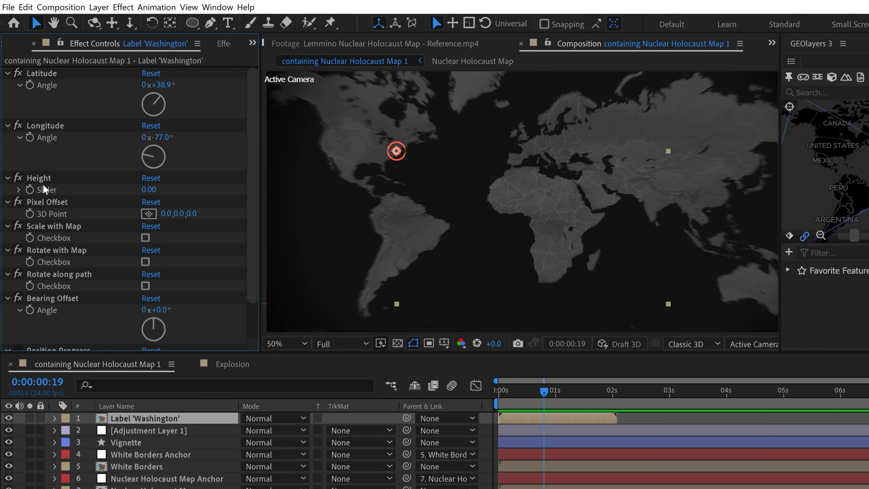
scroll(67, 259, "down", 2)
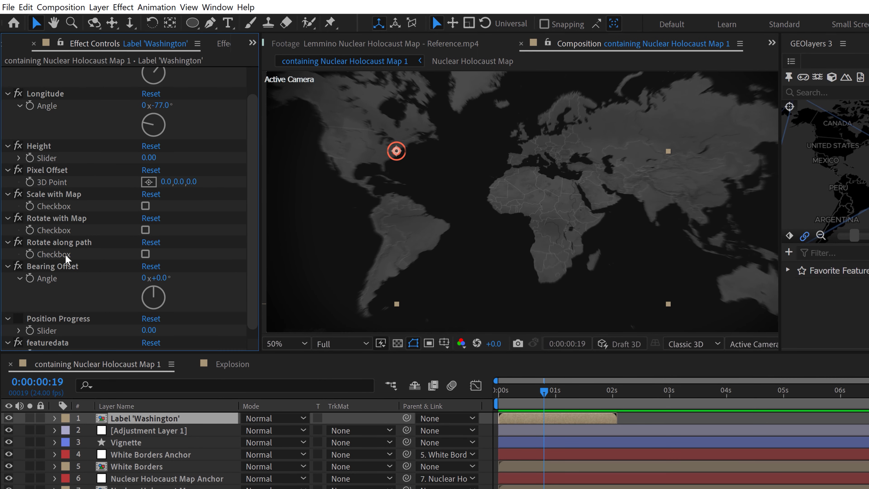
left_click(145, 230)
Make the Washington label a 3D layer and move it below the Vignette layer
key("F4")
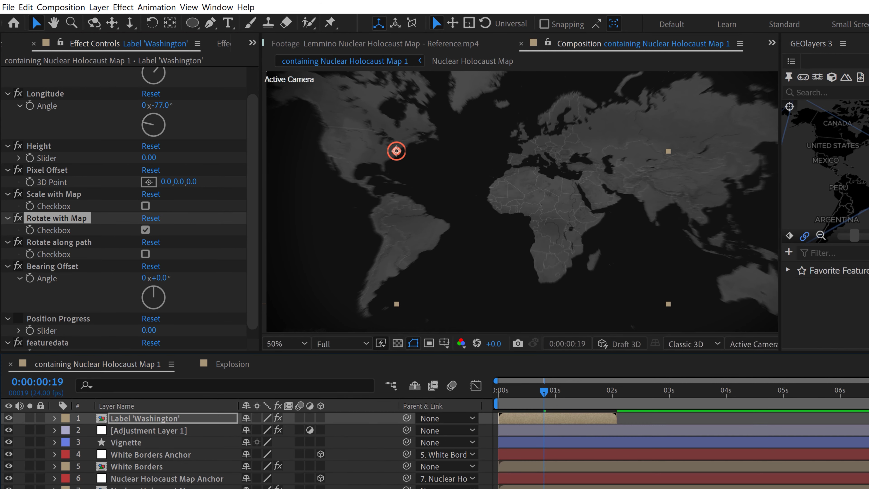
left_click(320, 418)
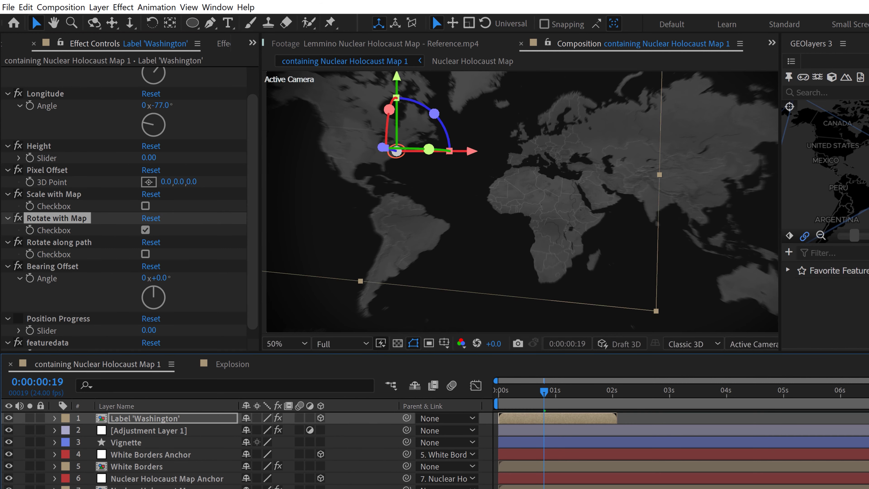
left_click(443, 229)
scroll(355, 138, "up", 2)
key("space")
mouse_move(414, 152)
left_mouse_down()
mouse_move(459, 218)
mouse_move(517, 229)
left_mouse_up()
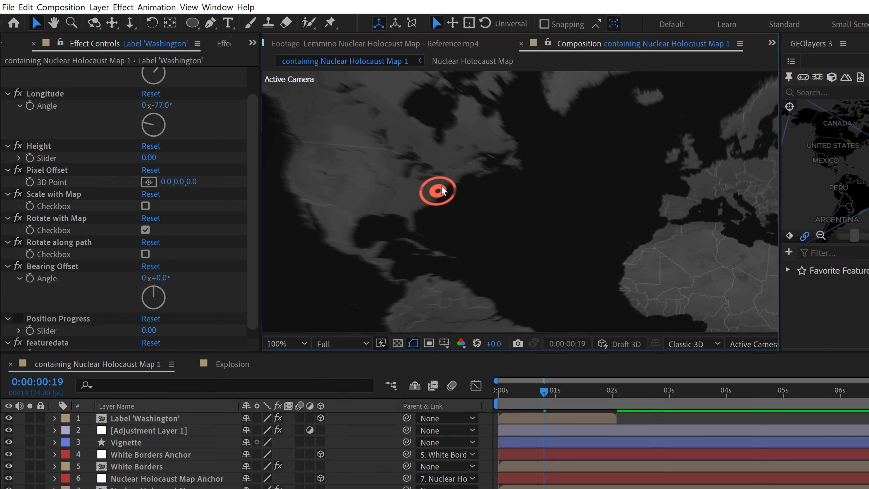
left_click_drag(138, 425, 141, 452)
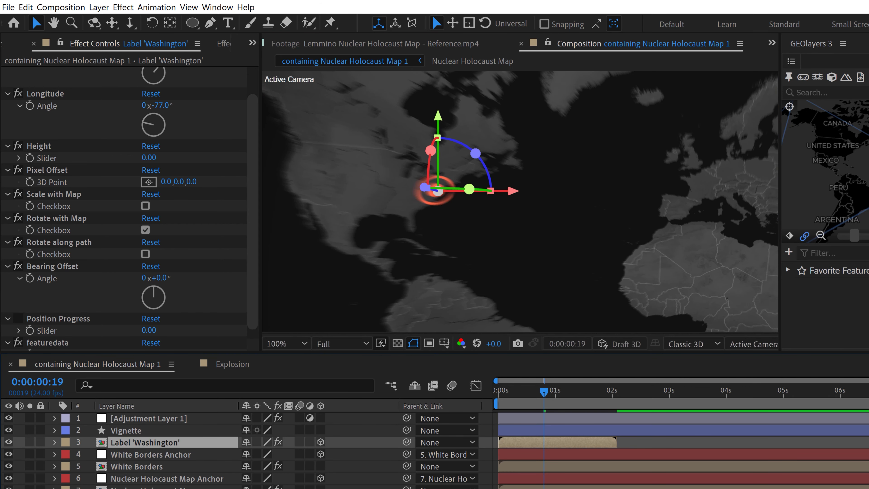
Preview the Washington label's intro animation from the start of the composition
key("ctrl+shift+a")
left_click_drag(547, 397, 498, 399)
key("space")
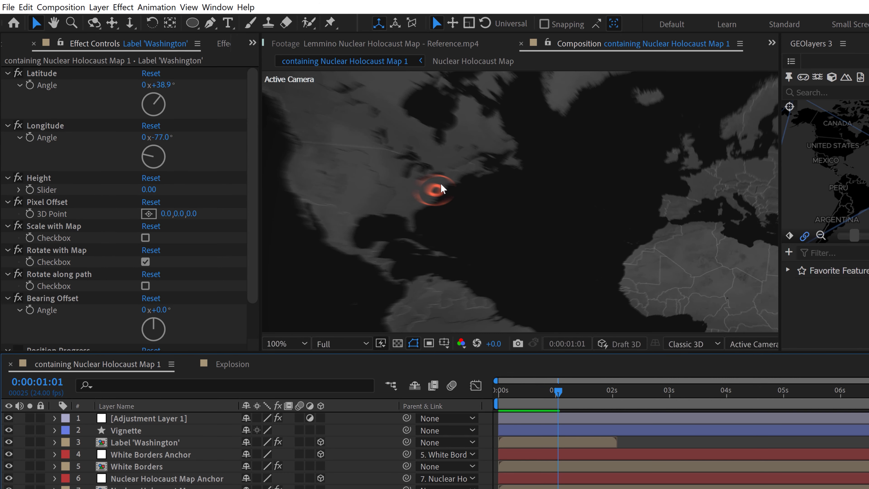
mouse_move(556, 391)
left_mouse_down()
mouse_move(521, 397)
mouse_move(557, 397)
mouse_move(529, 397)
left_mouse_up()
Select the Explosion template inside the project's Label Templates folder
left_click(4, 44)
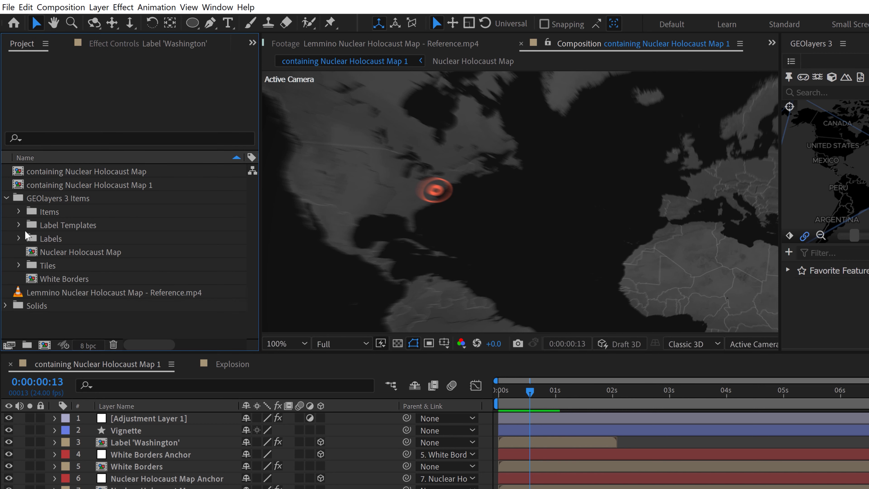
left_click(19, 224)
scroll(62, 236, "down", 5)
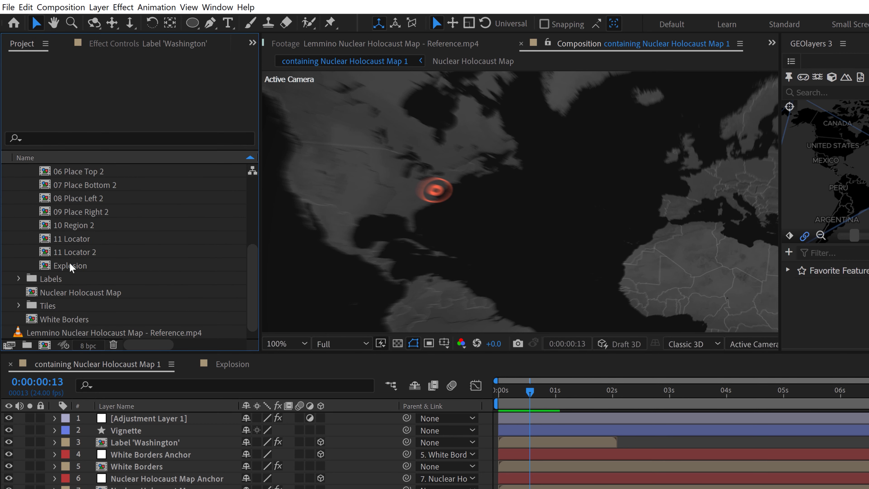
left_click(70, 265)
Duplicate the Explosion template as Explosion 2 and open that composition
key("ctrl+d")
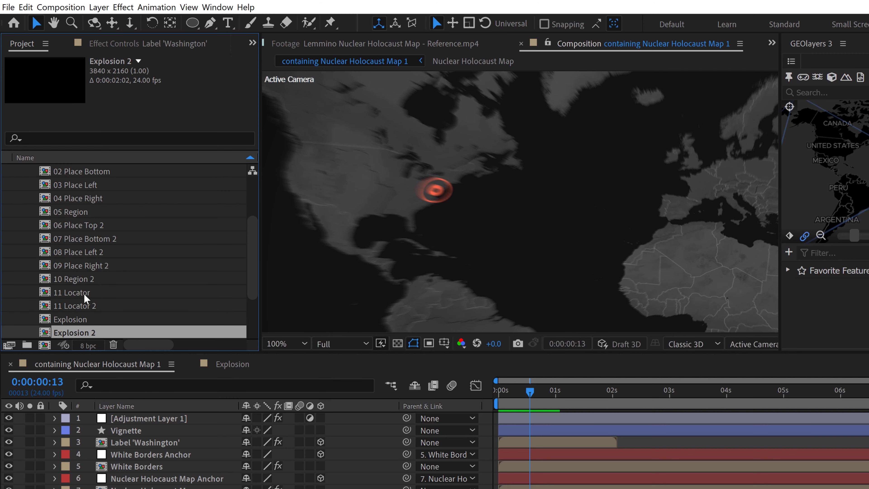
scroll(81, 296, "up", 2)
double_click(47, 293)
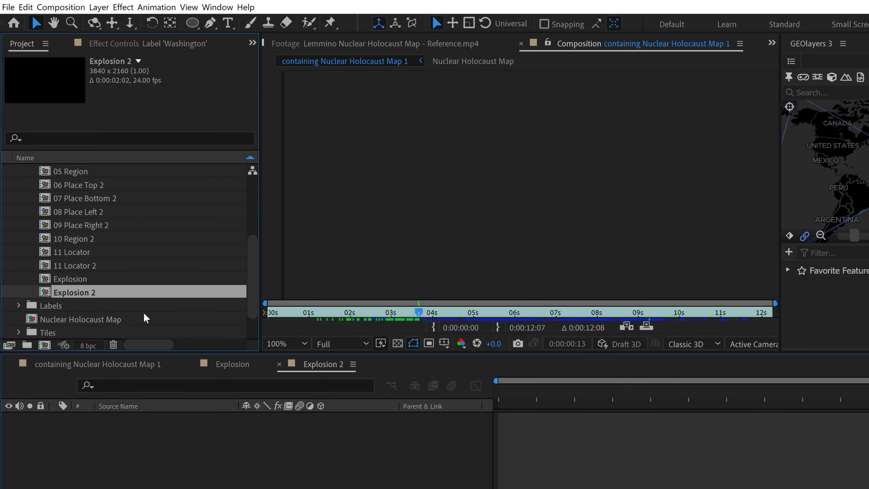
Change a Decay layer's Fractal Noise Evolution to +19.0° and select the second Decay layer
left_click(135, 431)
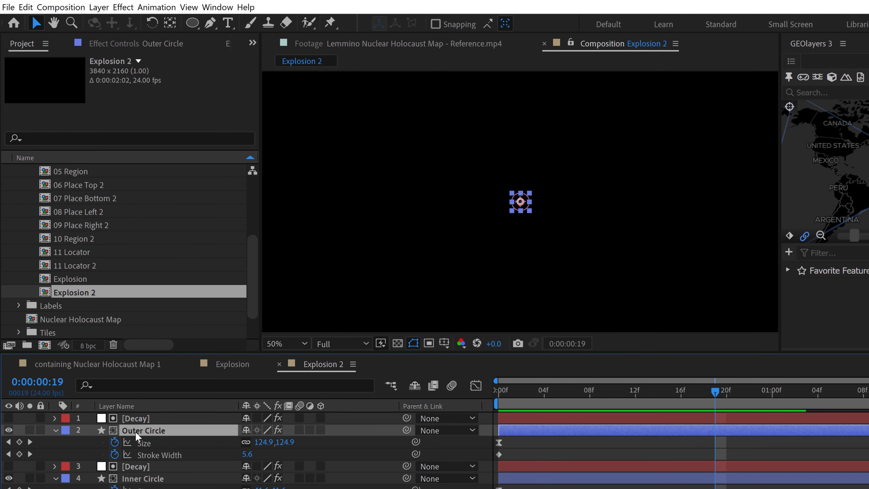
left_click(133, 418)
left_click(134, 43)
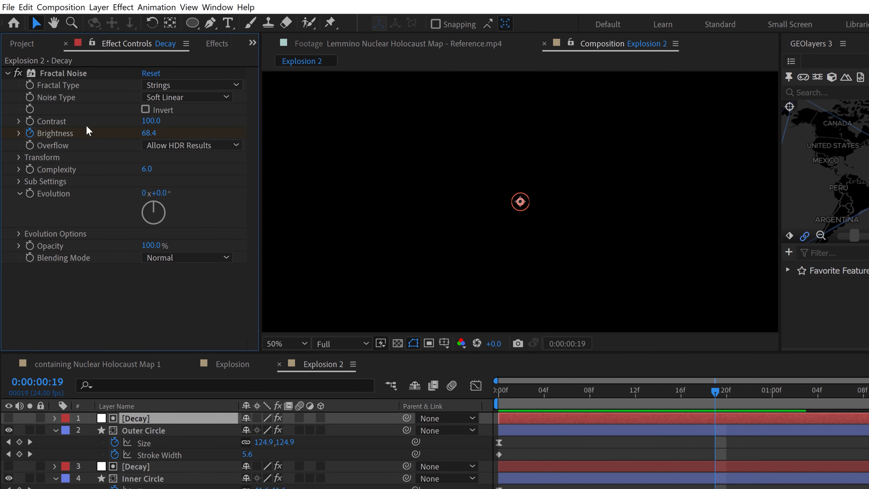
left_click_drag(164, 195, 111, 197)
left_click(140, 466)
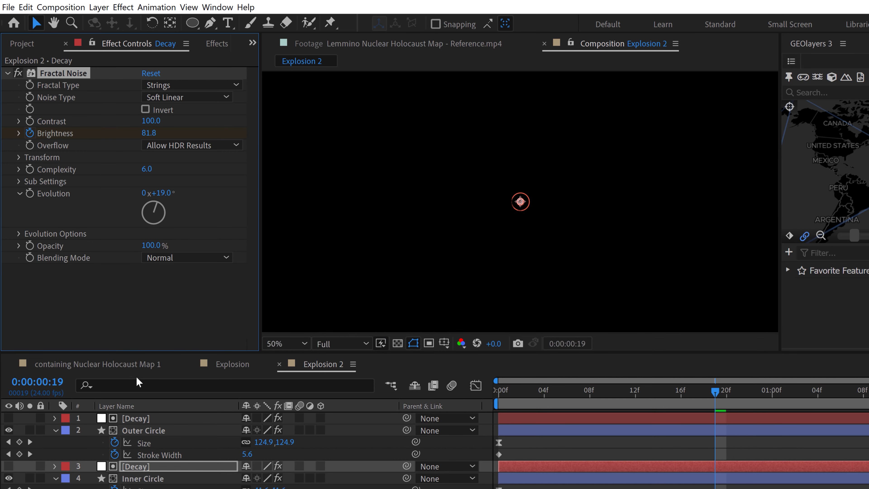
Add a GEOlayers label for 'paris' using the Explosion 2 template in the map composition
left_click(133, 365)
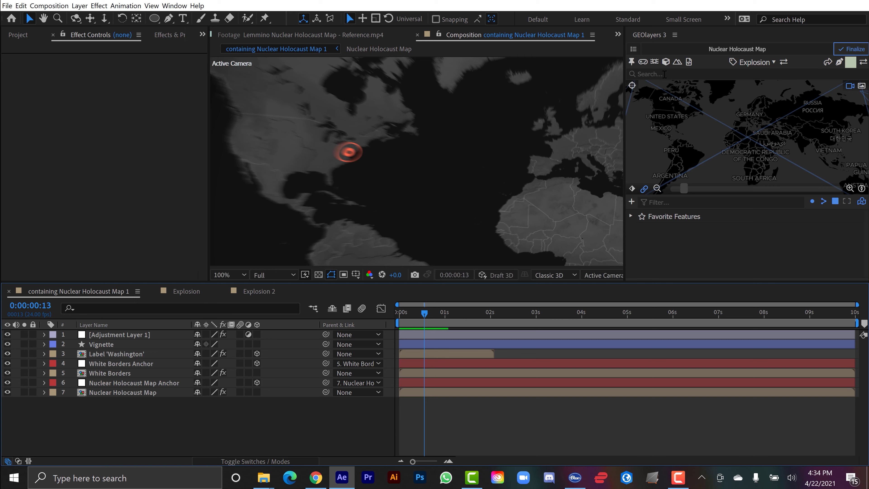
left_click(664, 75)
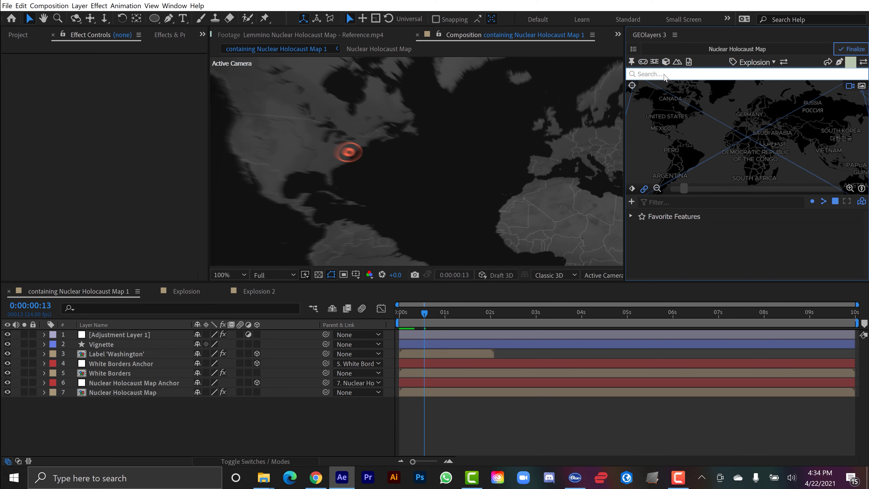
type("paris")
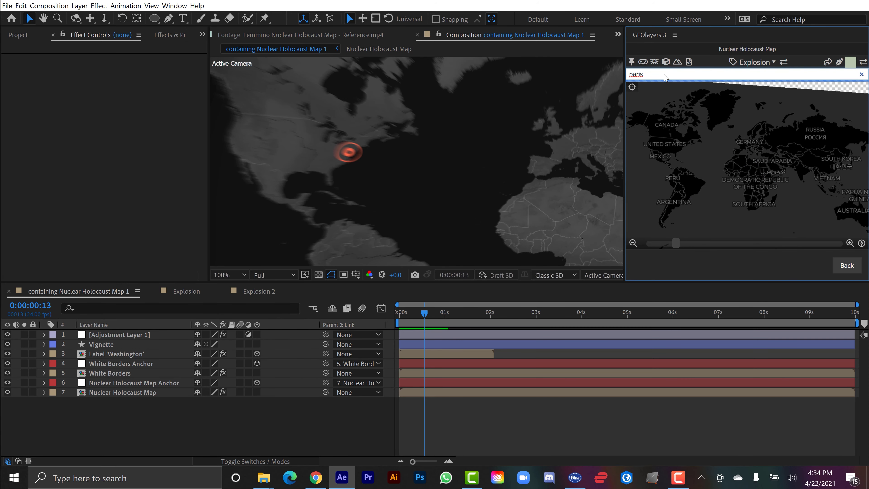
left_click(771, 62)
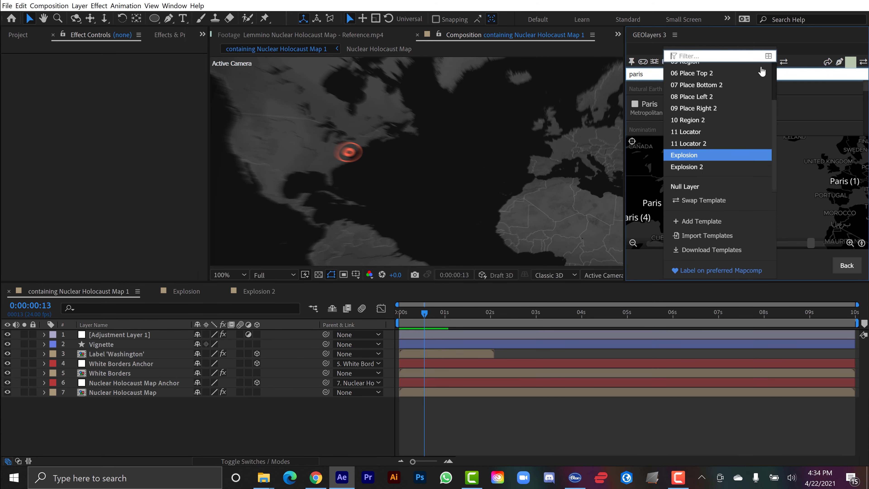
left_click(694, 167)
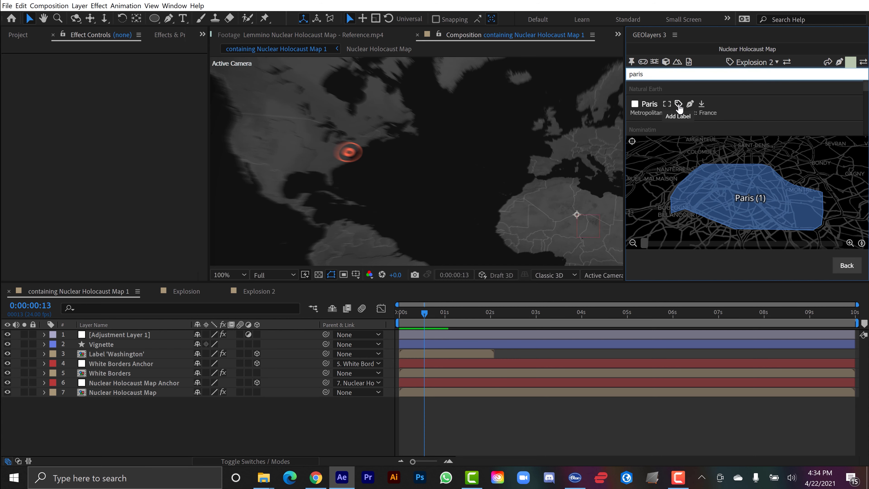
left_click(678, 105)
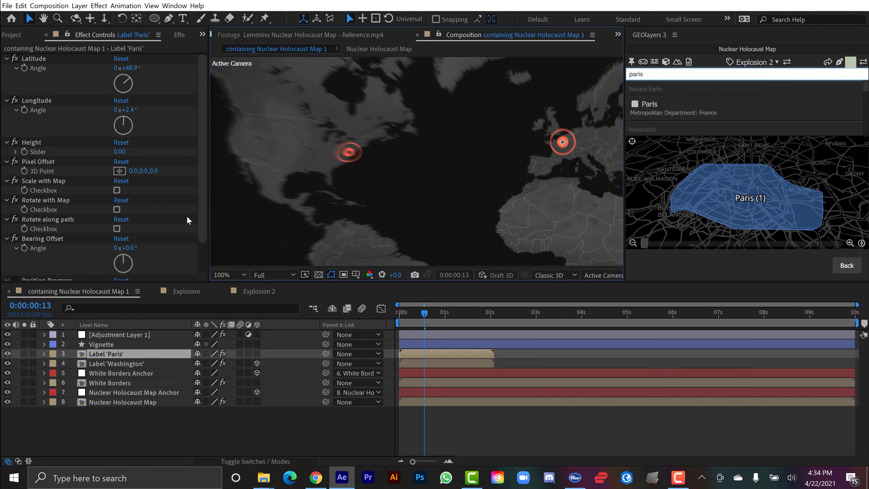
Make the Paris label a 3D layer that rotates with the map, then scrub to check it
left_click(115, 209)
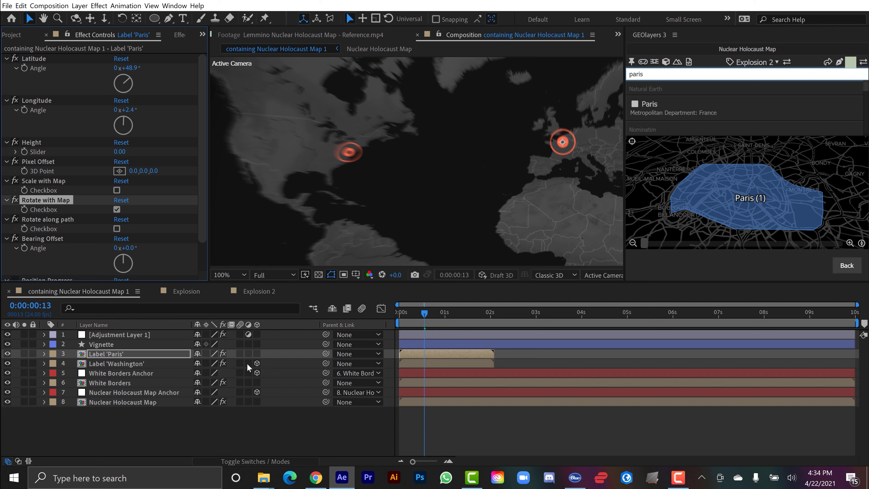
left_click(257, 353)
left_click(340, 431)
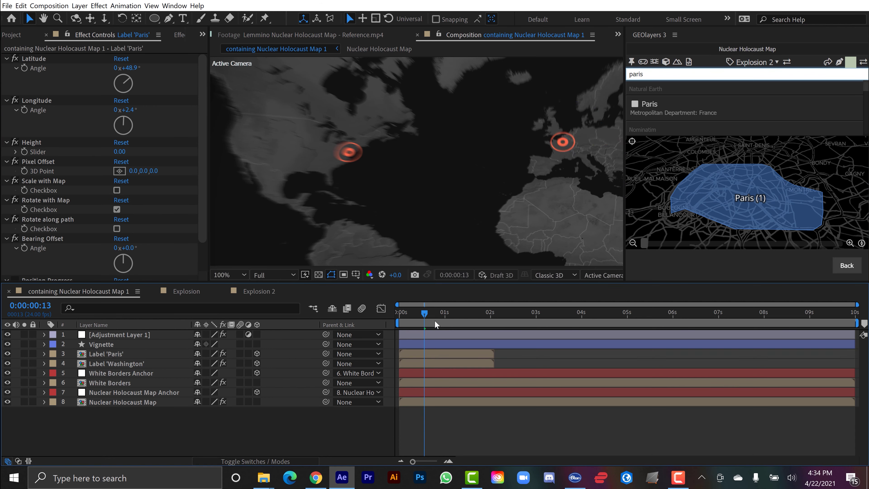
mouse_move(430, 313)
left_mouse_down()
mouse_move(462, 314)
mouse_move(444, 313)
left_mouse_up()
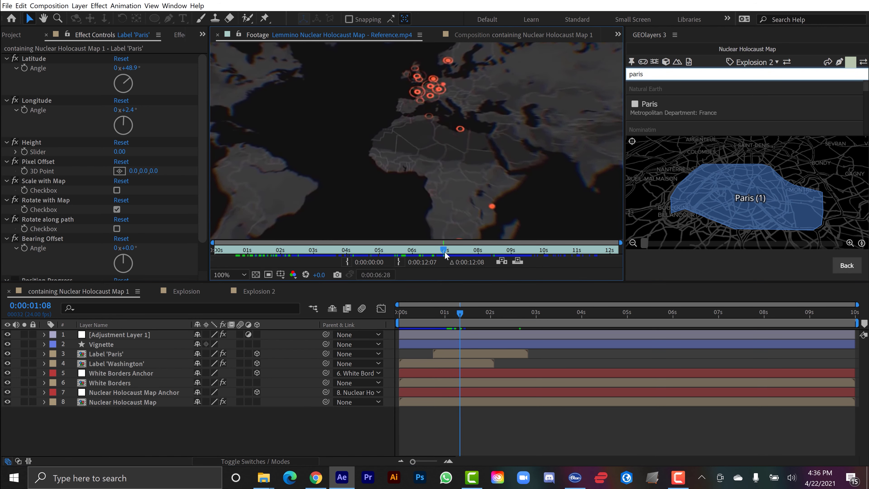
Compare against the reference footage and clear the Paris place search
left_click_drag(445, 254, 543, 249)
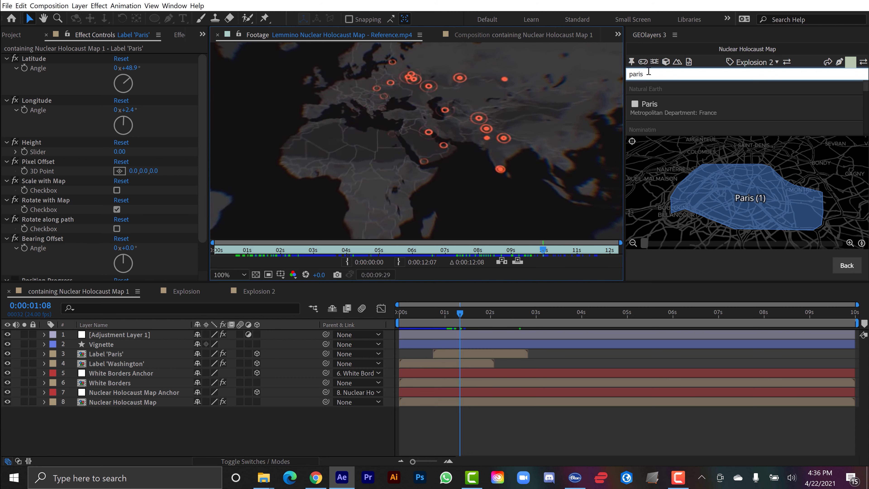
left_click(653, 76)
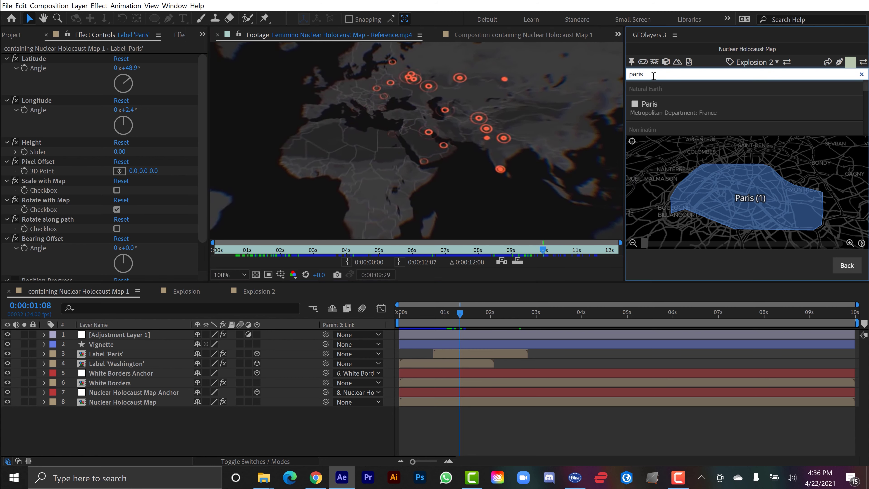
left_click(861, 74)
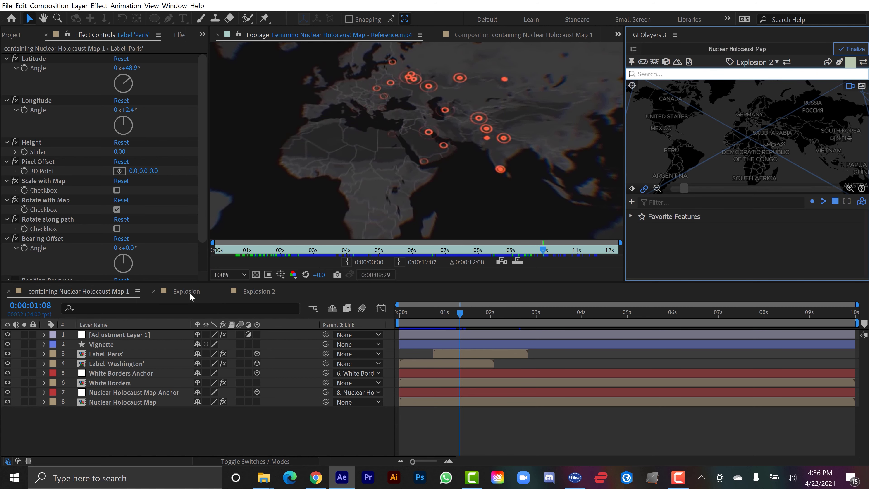
Collapse the Outer Circle and Inner Circle layers in Explosion 2, then return to the map
left_click(255, 291)
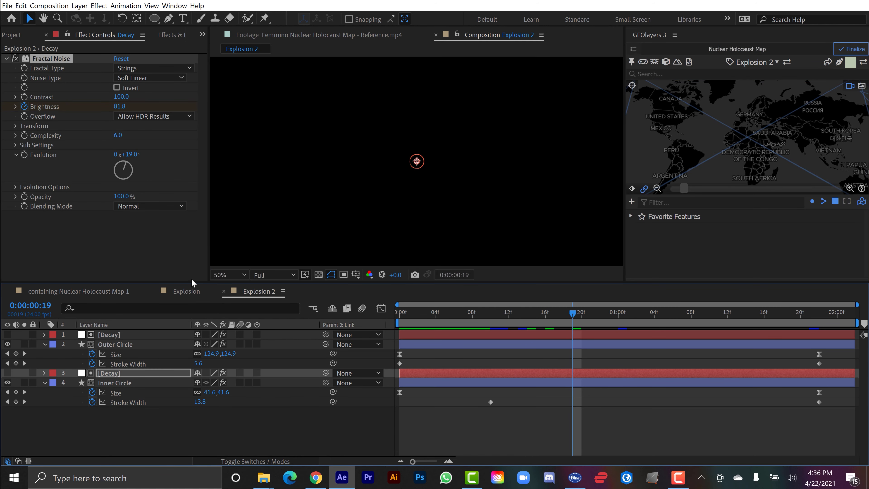
left_click(45, 344)
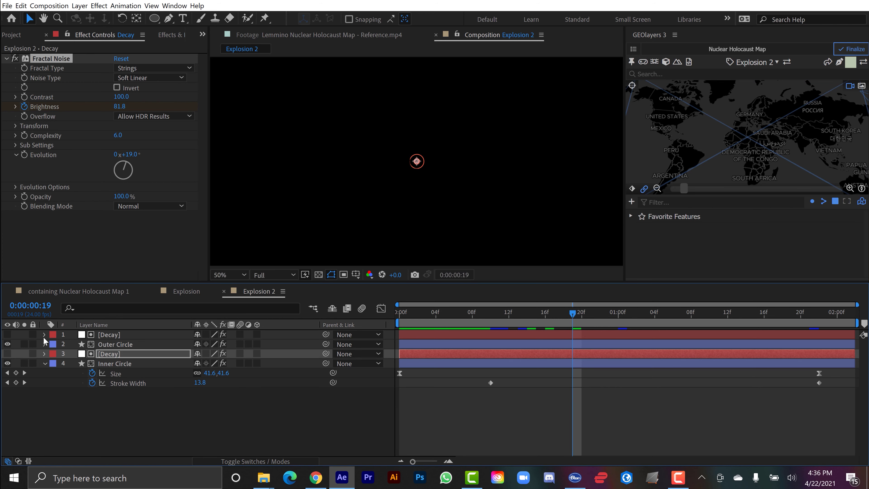
left_click(45, 363)
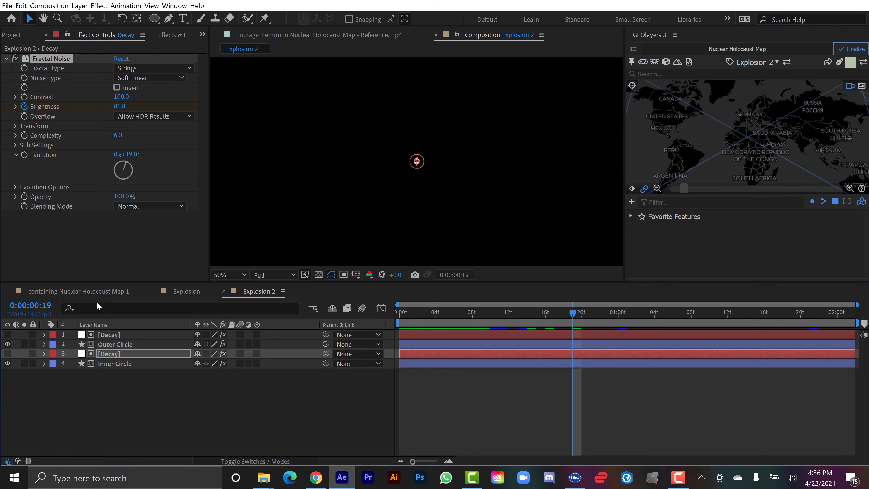
left_click(98, 291)
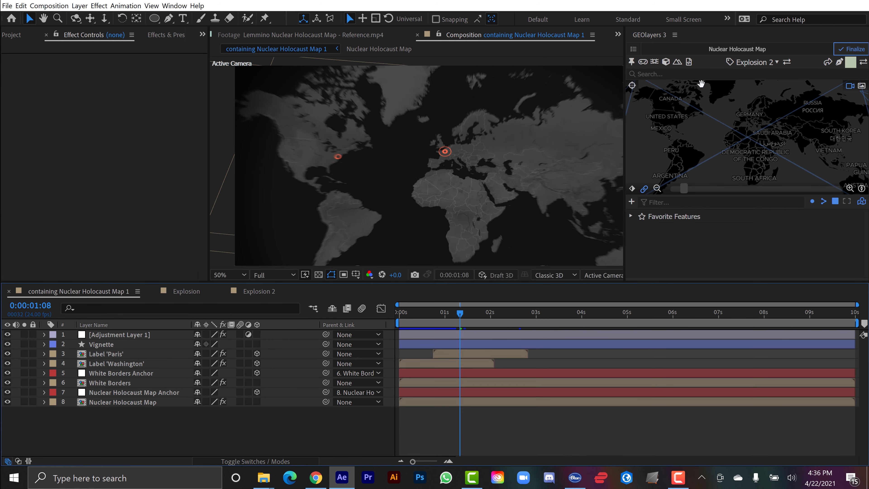
Place a new template label with the Location Picker at latitude 52.1°, longitude −0.4°
left_click(729, 63)
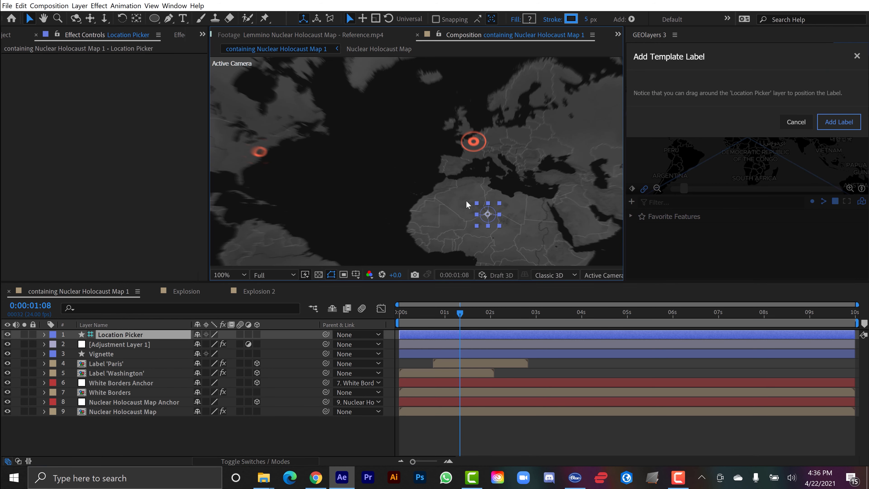
left_click_drag(489, 215, 473, 131)
key("period")
key("period")
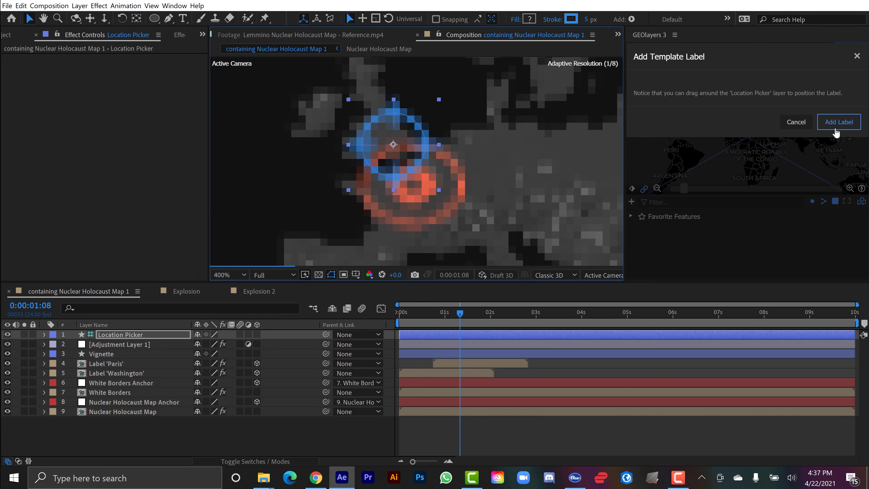
left_click(839, 121)
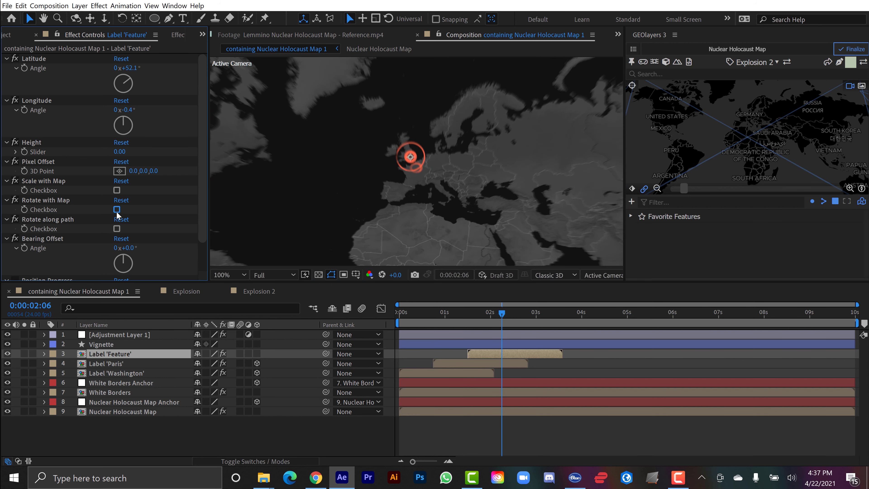
Make Label 'Feature' a 3D layer that rotates with the map
left_click(117, 209)
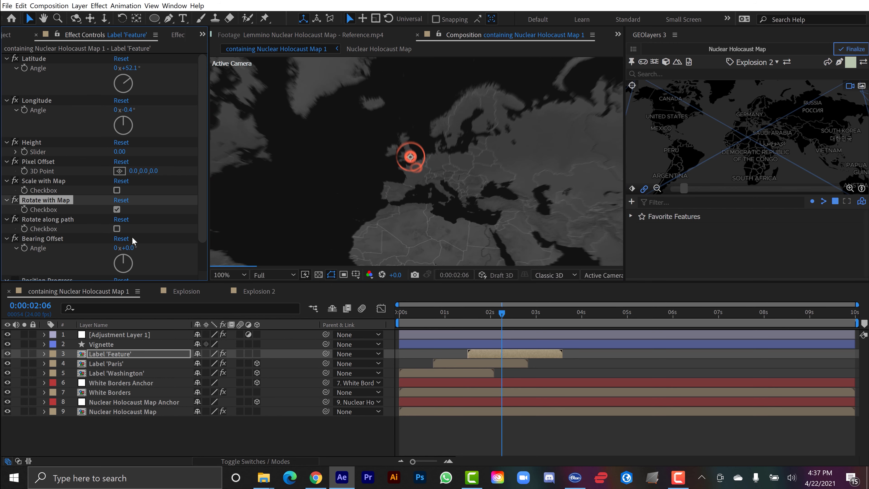
left_click(256, 354)
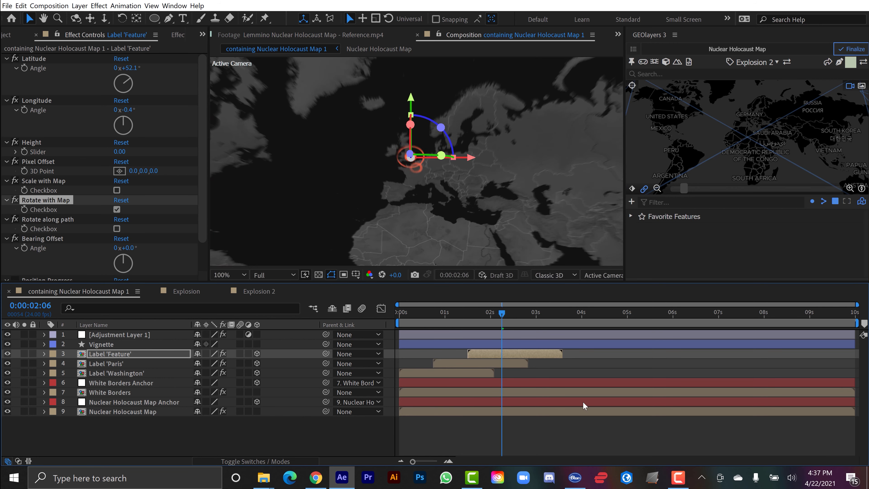
left_click(590, 374)
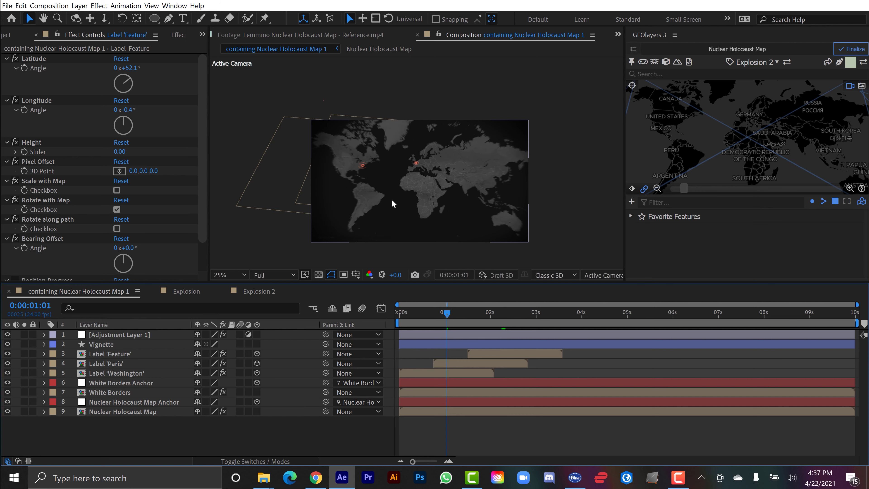
scroll(392, 200, "up", 2)
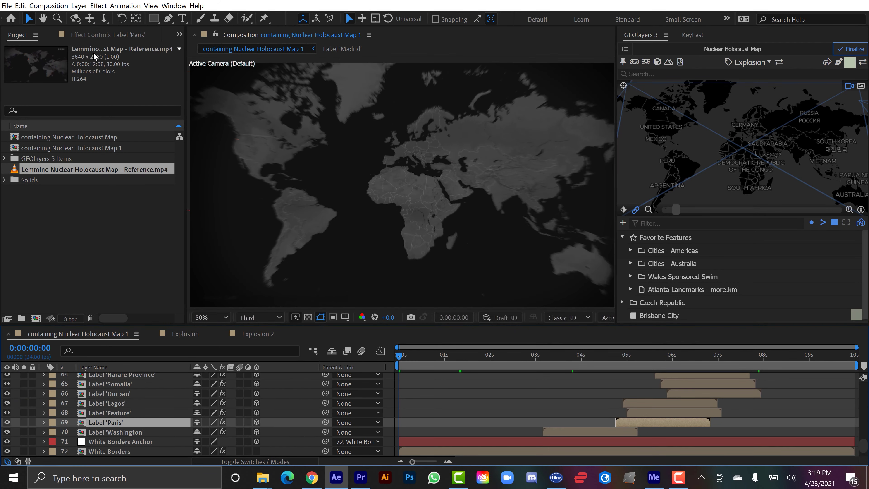
Show Effect Controls, preview the labels at 5:15, and select the Nuclear Holocaust Map layer
key("F3")
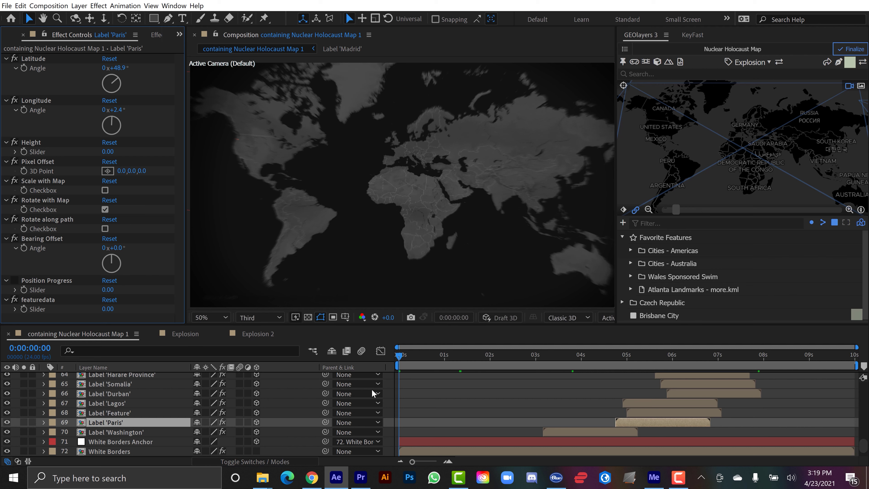
left_click_drag(604, 355, 654, 355)
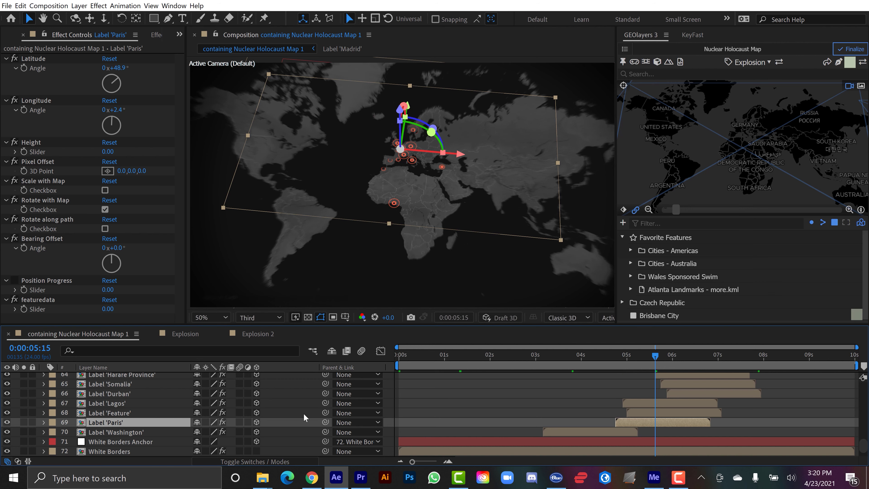
key("ctrl+Down")
key("ctrl+Down")
key("ctrl+Down")
key("ctrl+Down")
key("ctrl+Down")
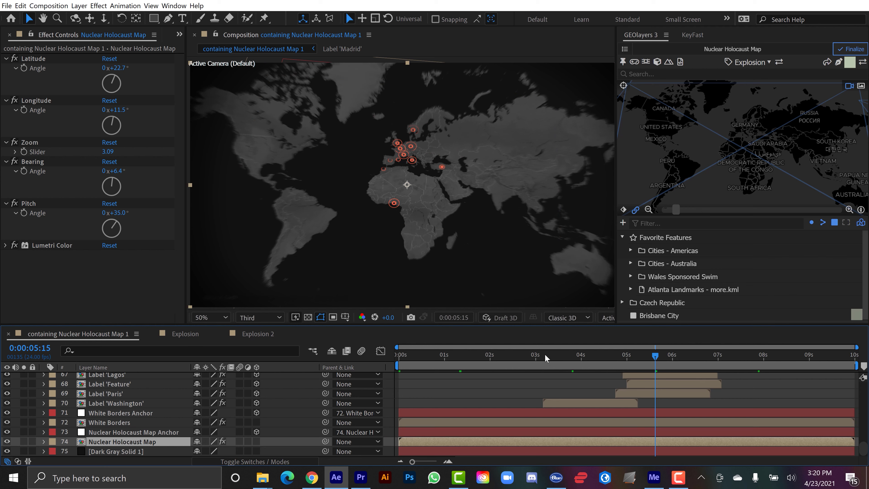
Keyframe the map settings at the start with Bearing 25° and Pitch 50°
key("Home")
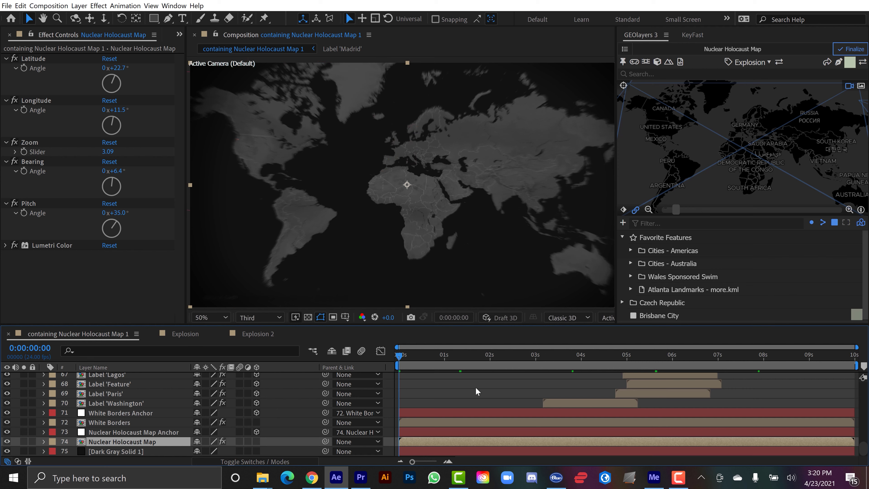
left_click(624, 210)
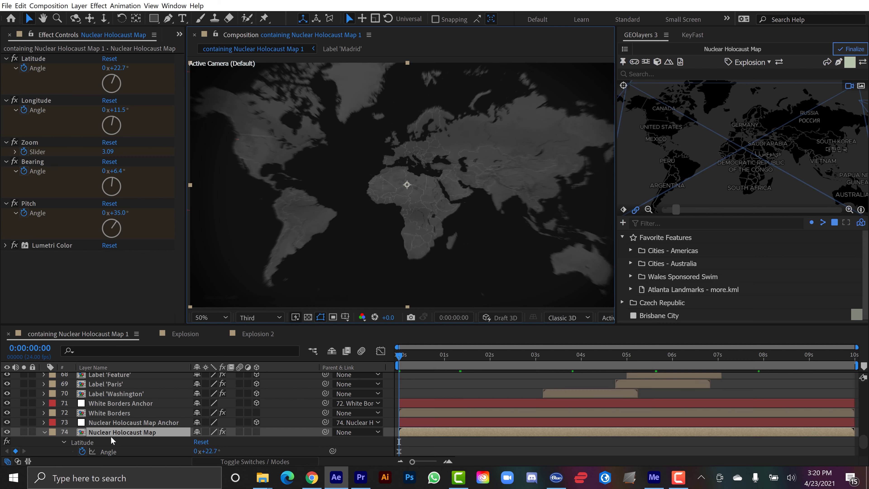
scroll(128, 434, "down", 5)
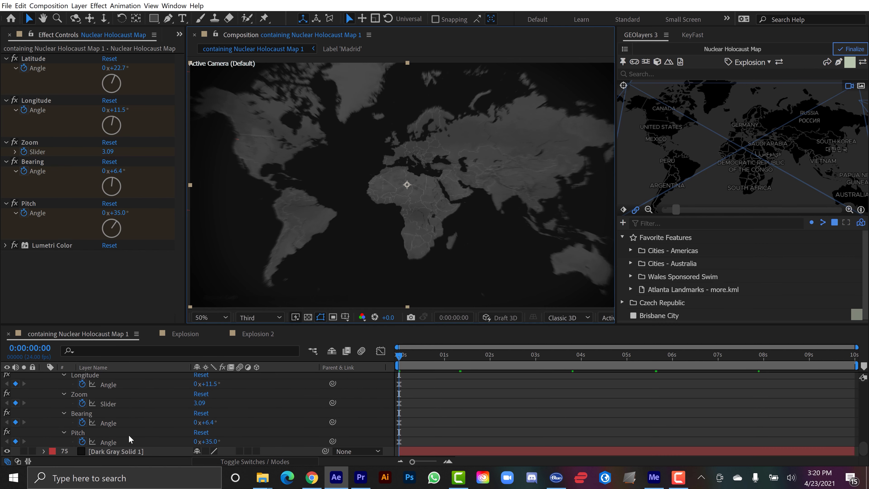
left_click_drag(487, 305, 488, 280)
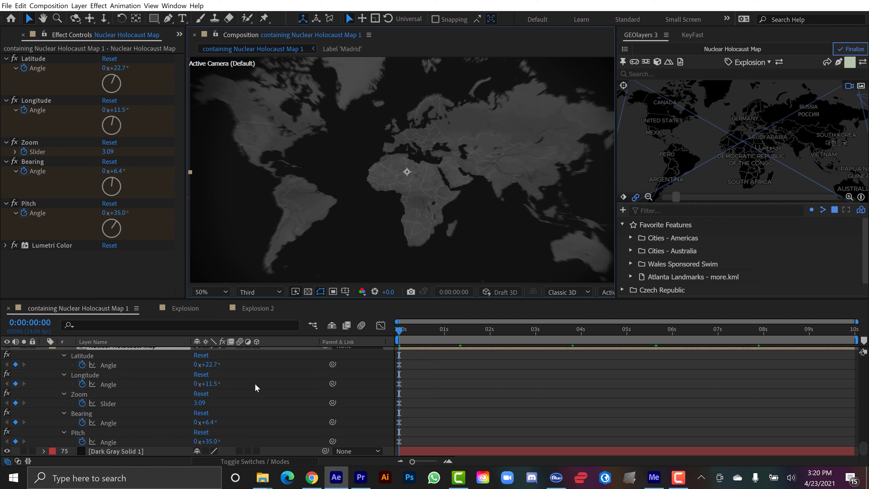
left_click(209, 422)
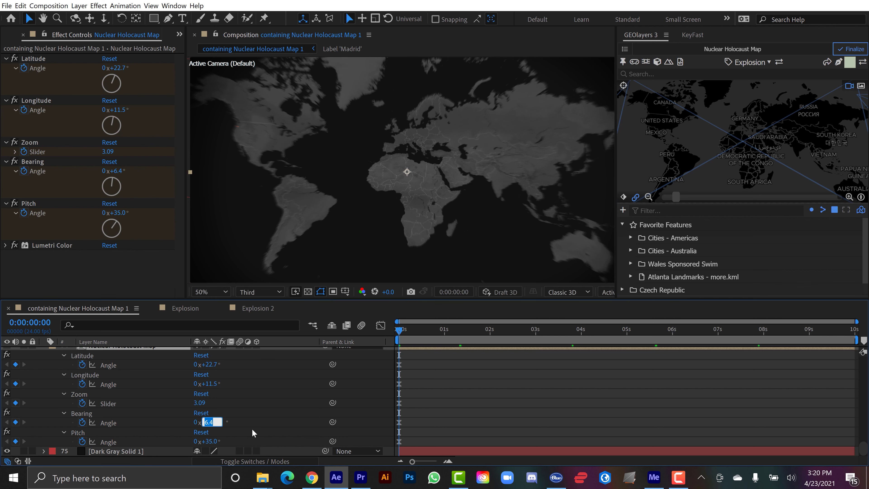
type("25")
key("Return")
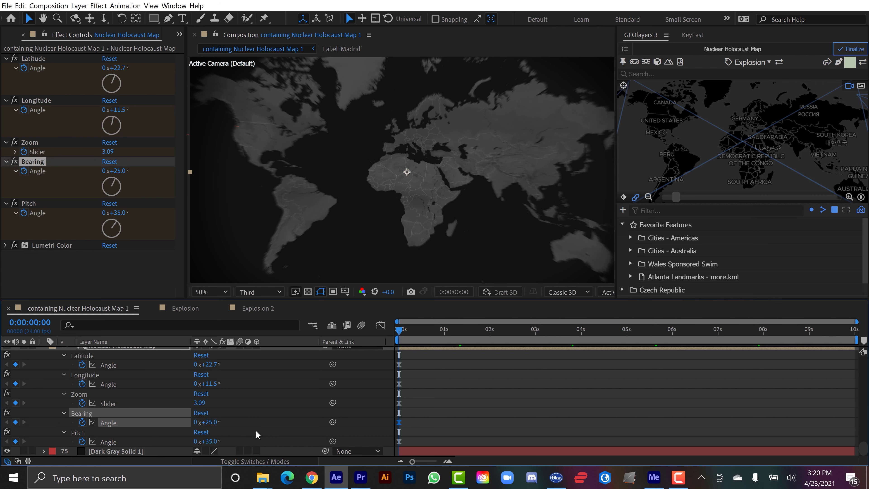
left_click(209, 441)
type("50")
key("Return")
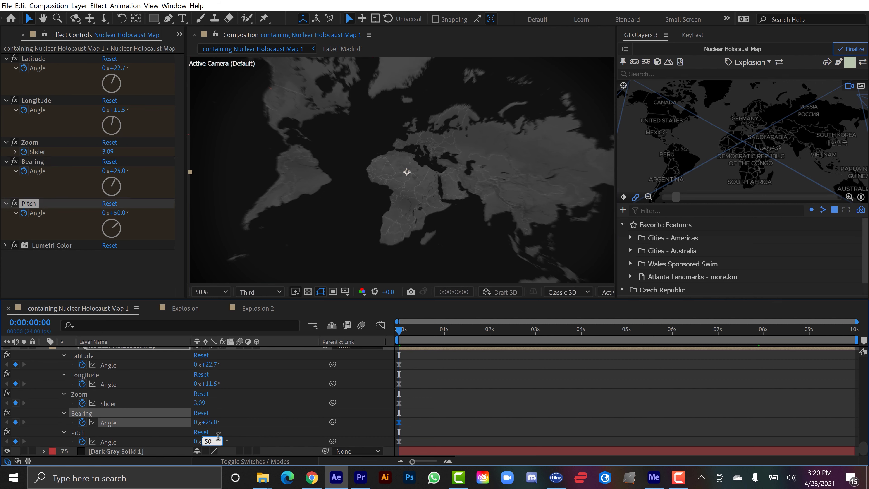
Set the end keyframe to Bearing 0° and Longitude 57.5°, and the starting Longitude to −18.5°
left_click_drag(398, 329, 862, 331)
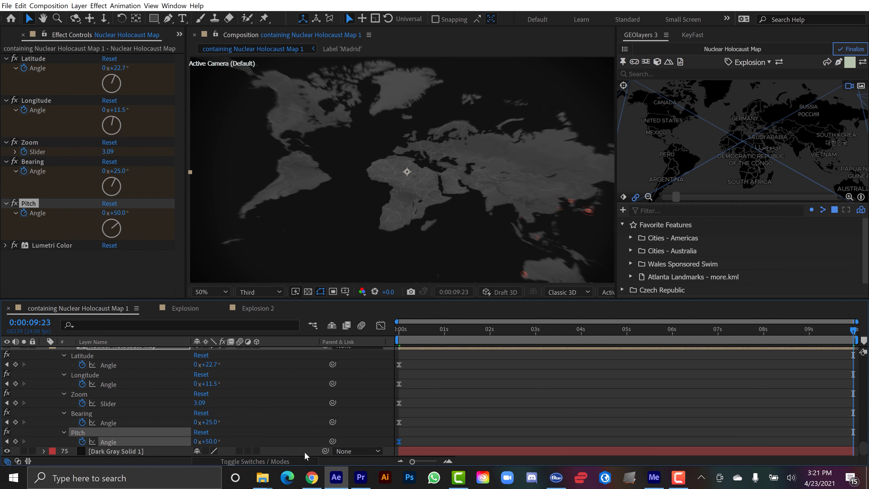
left_click(210, 422)
type("0")
key("Return")
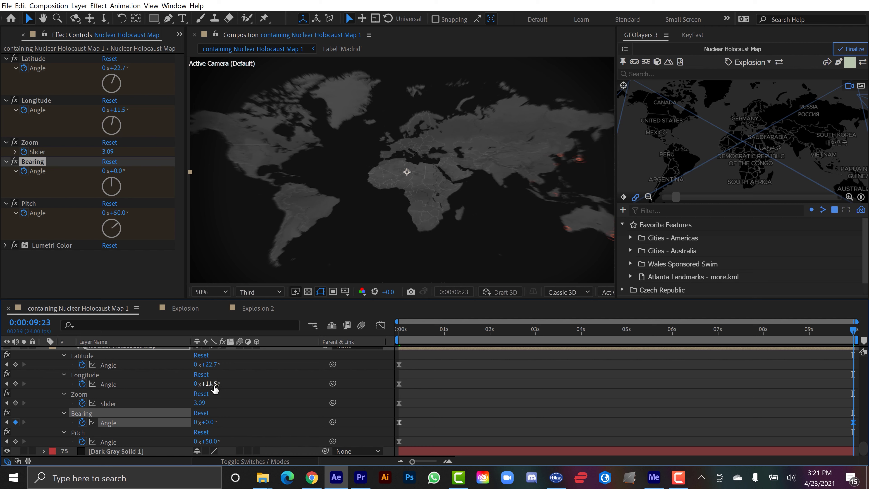
mouse_move(214, 384)
left_mouse_down()
mouse_move(236, 383)
mouse_move(227, 383)
left_mouse_up()
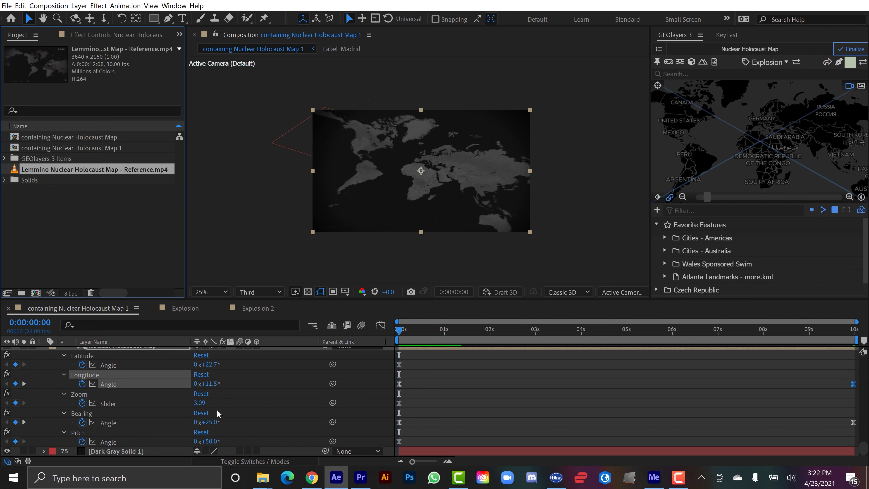
left_click_drag(209, 384, 195, 384)
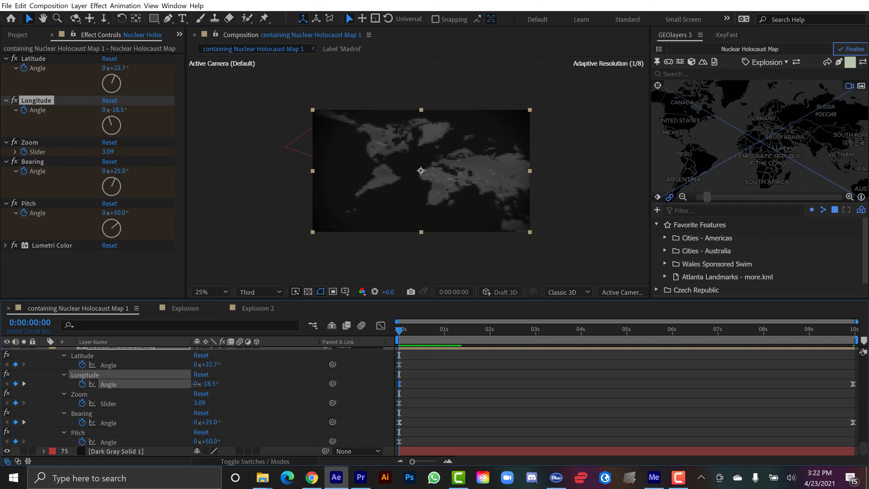
Finalize the Nuclear Holocaust Map in GEOlayers for full-quality rendering
left_click(850, 49)
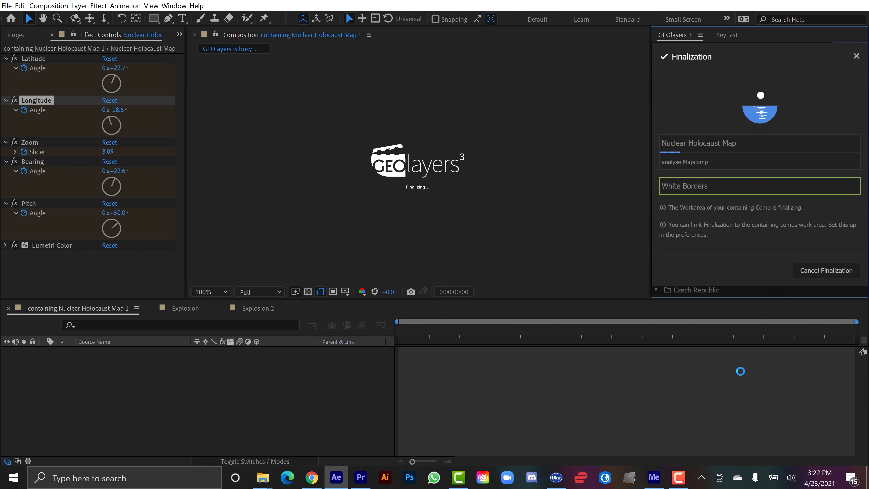